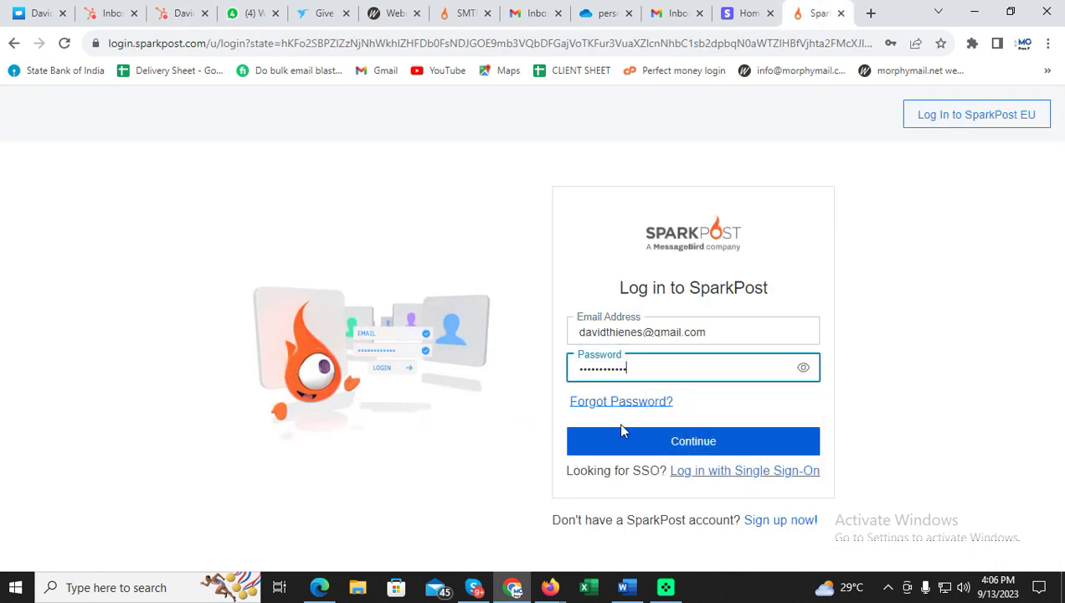
Log in to the account and open Configuration's Add a Domain form with the Domain field selected.
{"action": "left_click", "coordinate": [662, 441]}
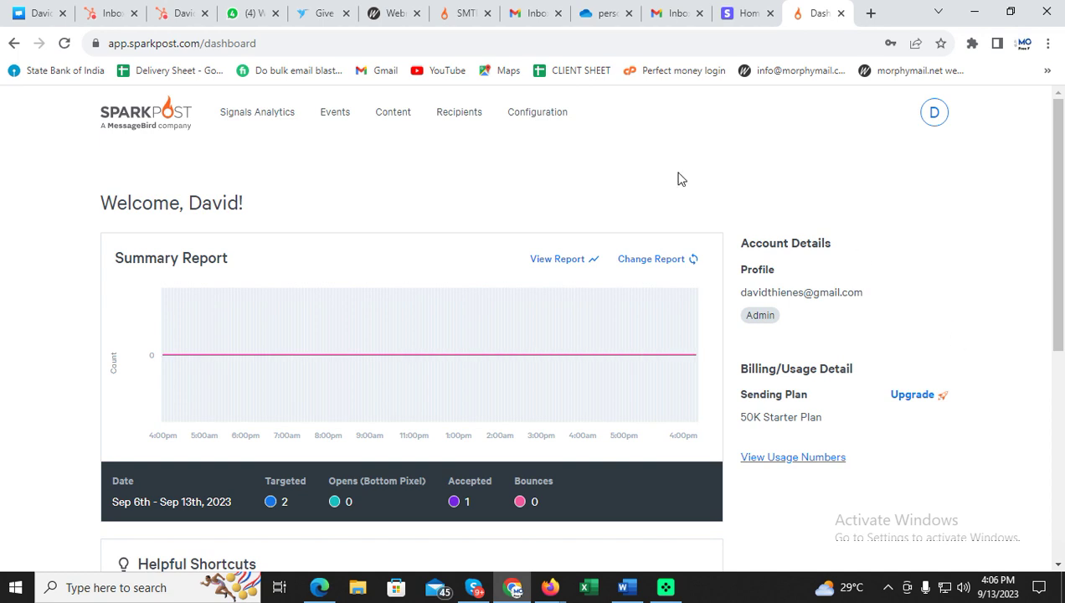
{"action": "left_click", "coordinate": [539, 122]}
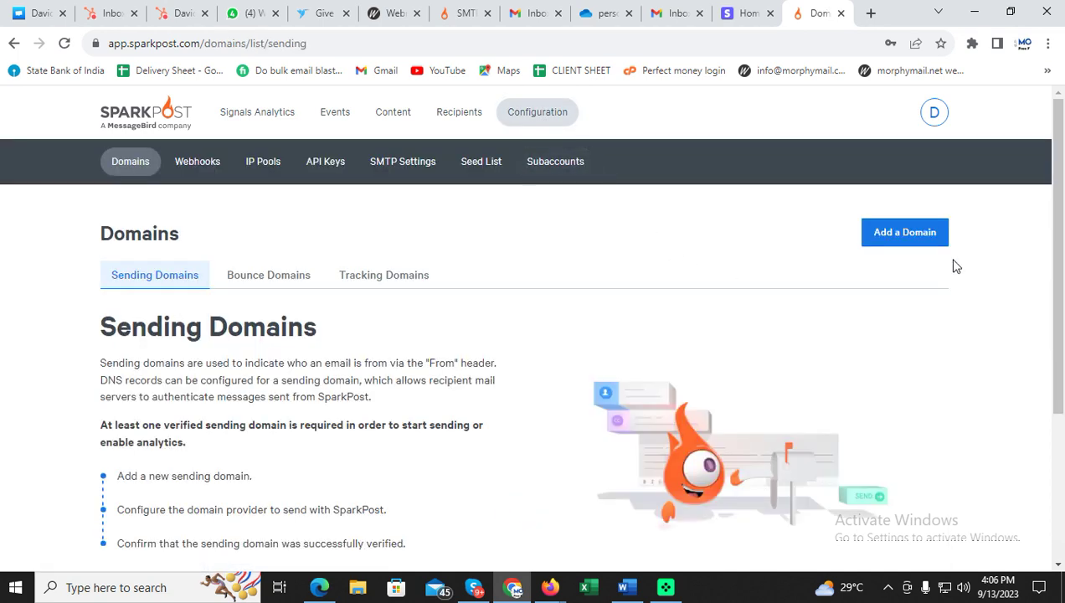
{"action": "left_click", "coordinate": [907, 241]}
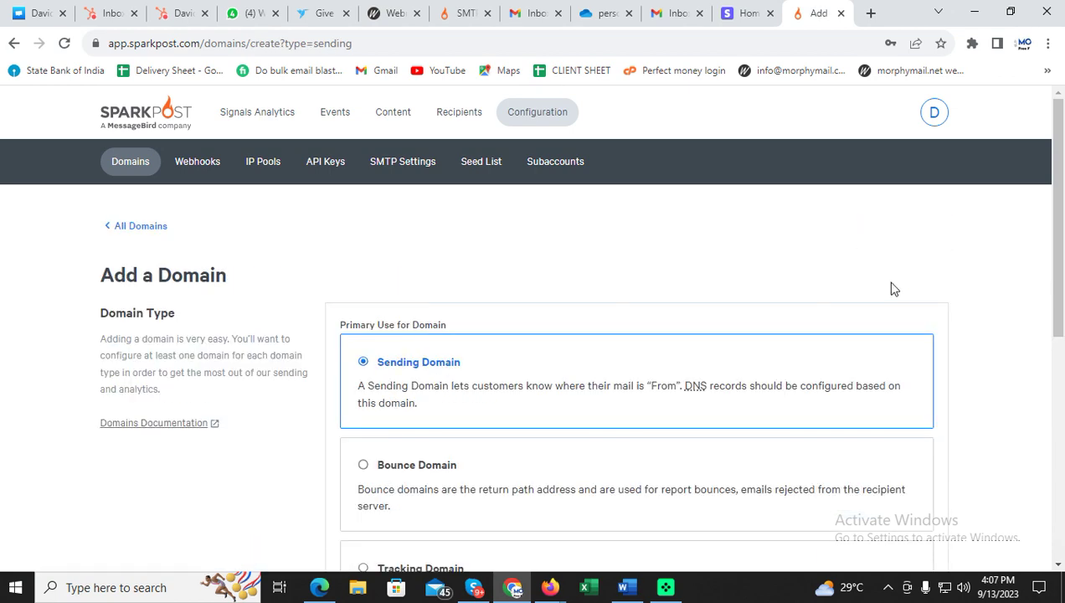
{"action": "scroll", "coordinate": [645, 305], "scroll_direction": "down", "scroll_amount": 5}
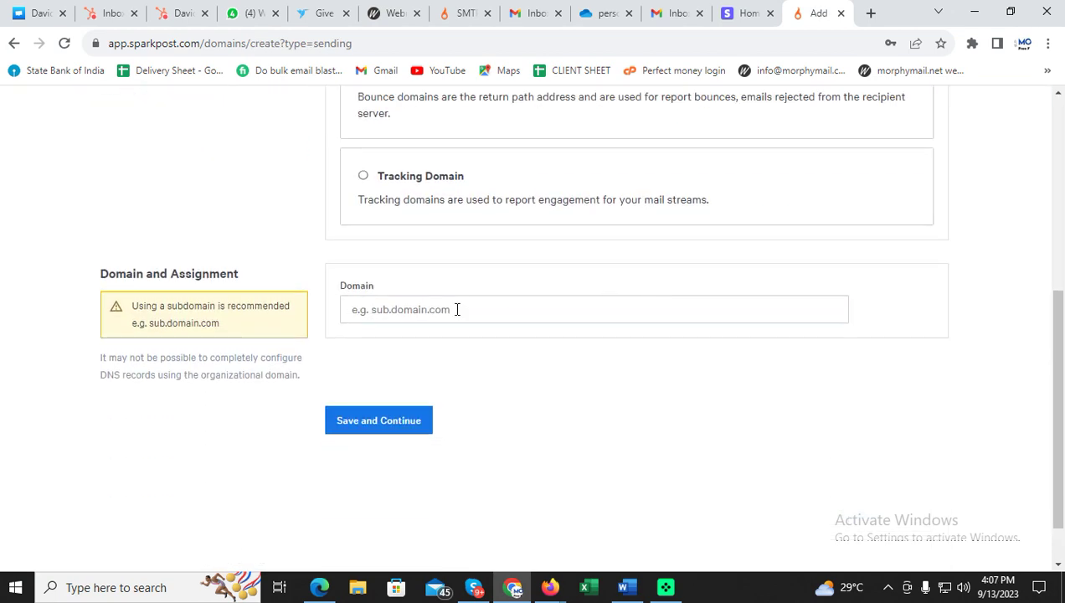
{"action": "left_click", "coordinate": [456, 309]}
{"action": "left_click", "coordinate": [623, 587]}
Add the Word paragraph 'We always has to setup the sparkpost on his subdomain and not the main...'.
{"action": "left_click", "coordinate": [618, 513]}
{"action": "scroll", "coordinate": [628, 519], "scroll_direction": "down", "scroll_amount": 2}
{"action": "key", "text": "Return"}
{"action": "type", "text": "We h"}
{"action": "key", "text": "BackSpace"}
{"action": "type", "text": "alw"}
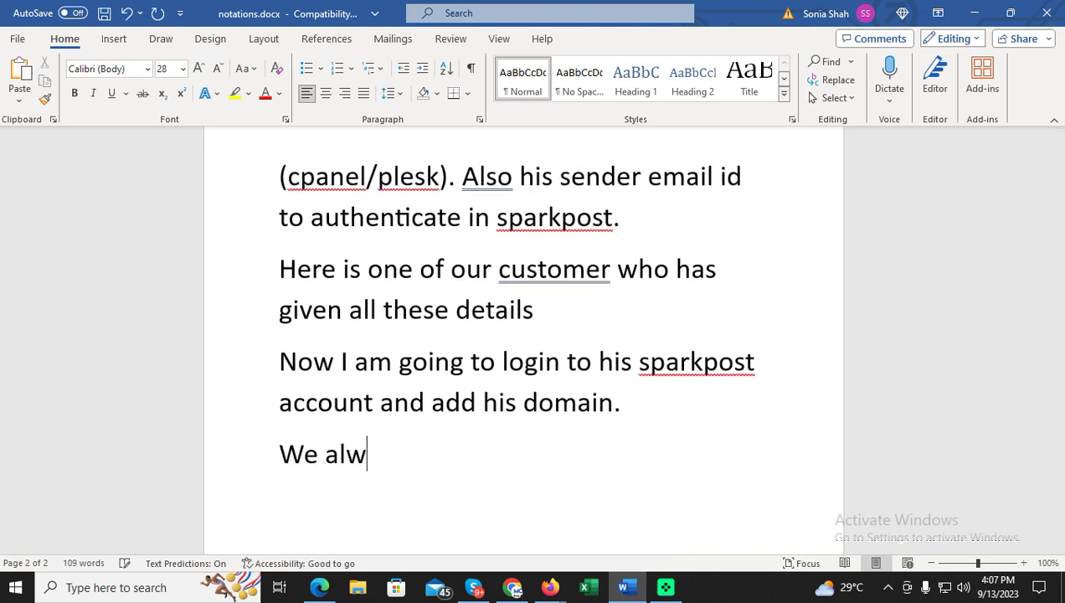
{"action": "type", "text": "ays has to setup"}
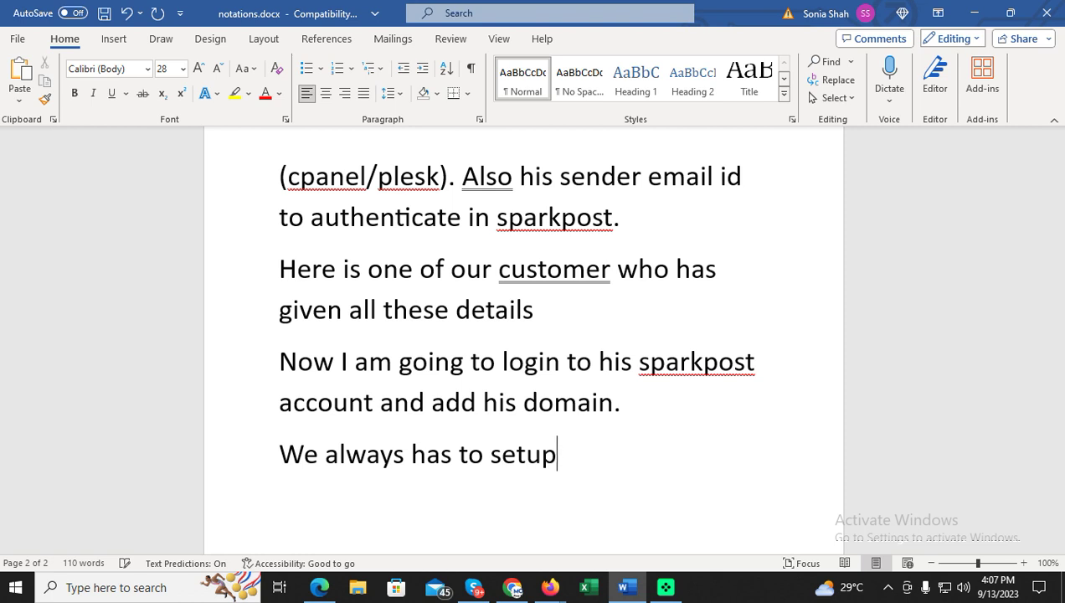
{"action": "type", "text": " the spa"}
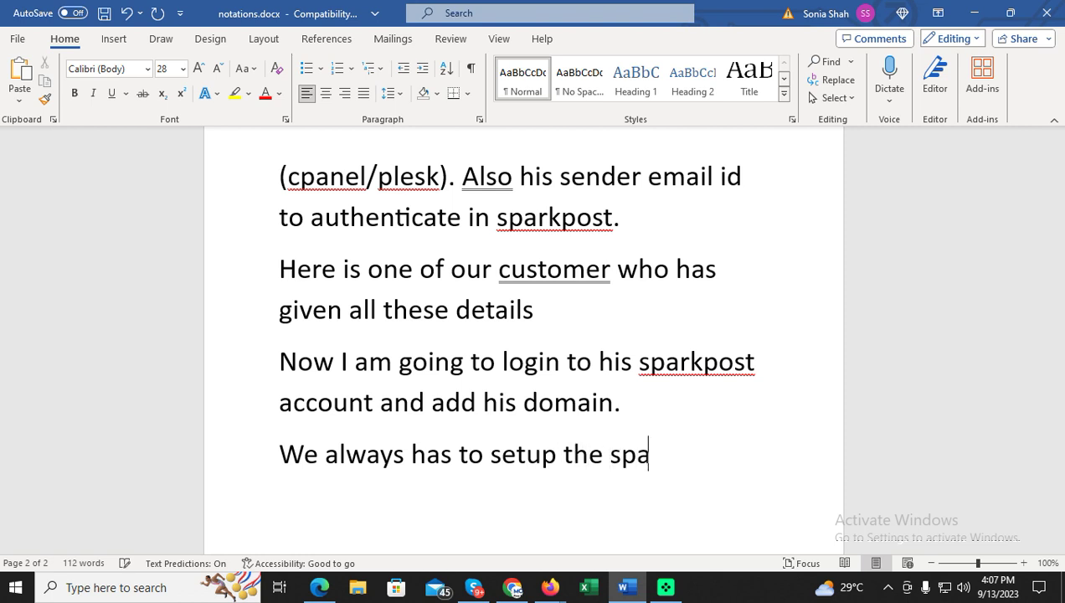
{"action": "type", "text": "rkpost on h"}
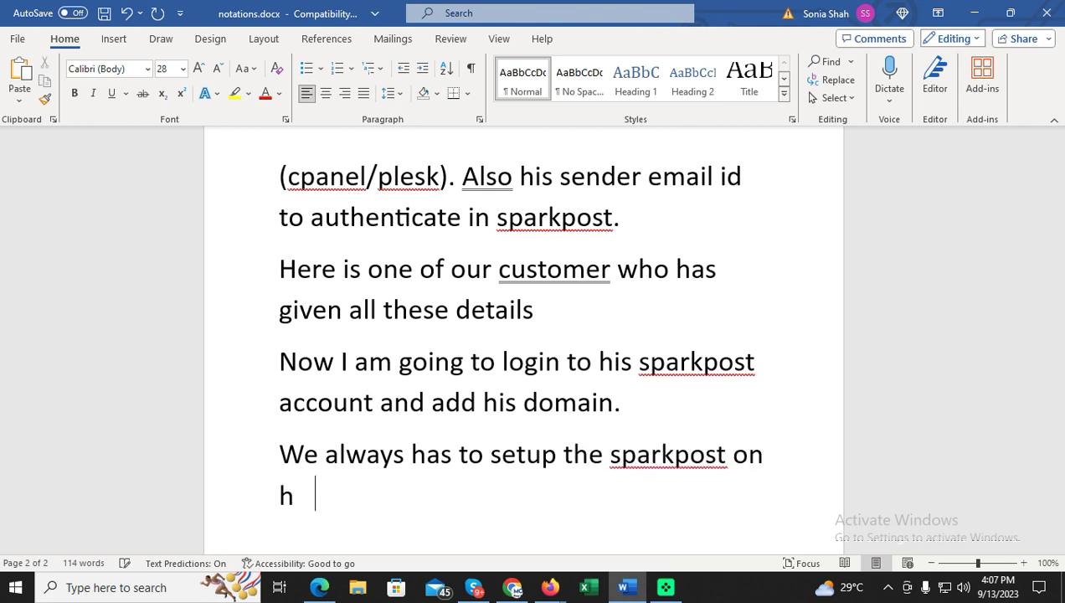
{"action": "type", "text": "is subdom"}
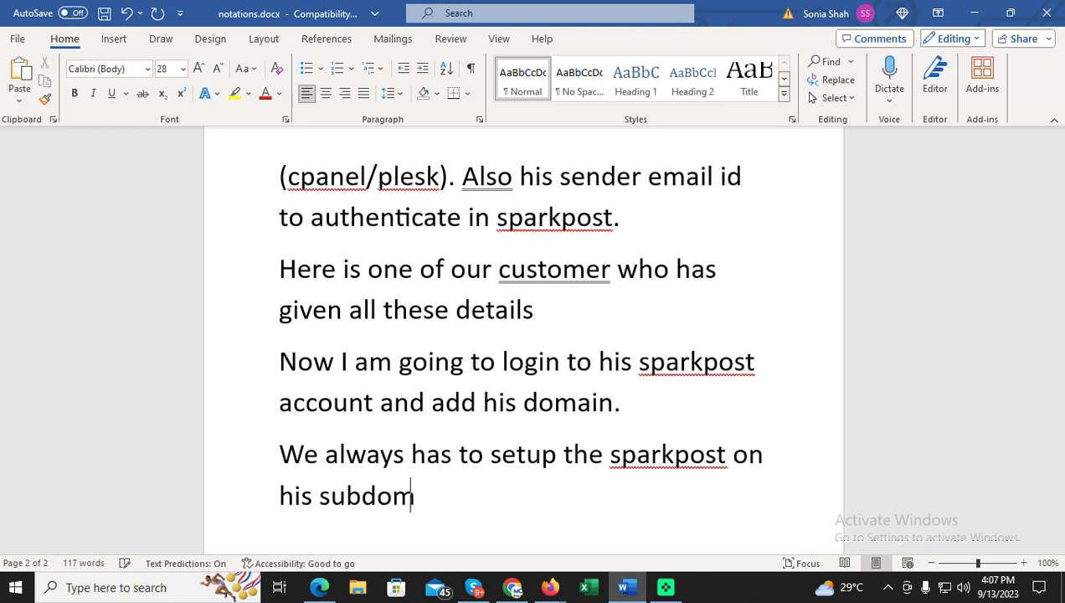
{"action": "type", "text": "ain and not the main down"}
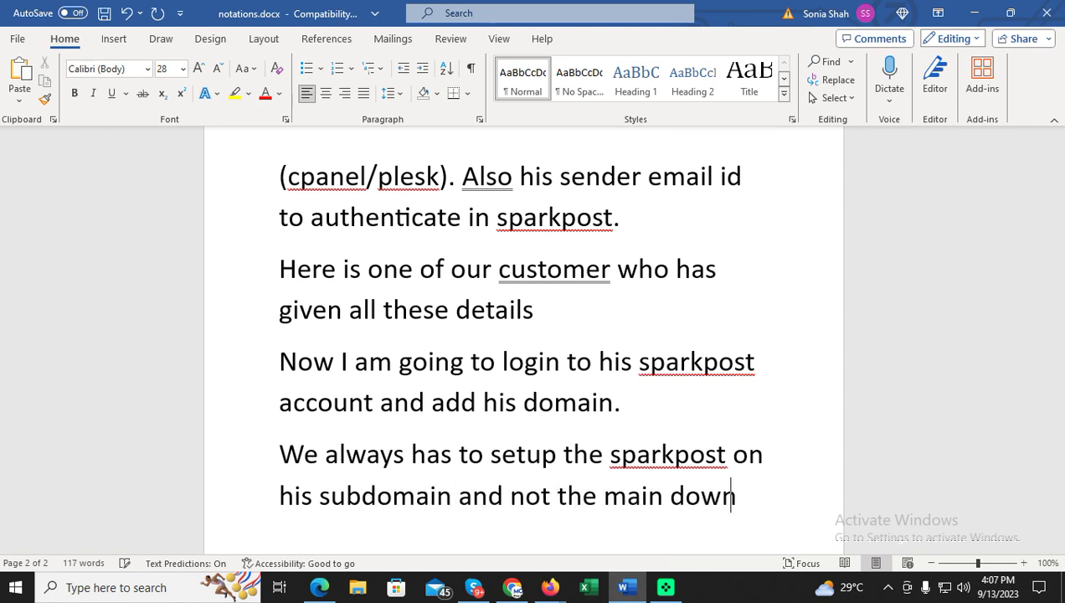
{"action": "key", "text": "BackSpace"}
{"action": "key", "text": "BackSpace"}
{"action": "type", "text": "main"}
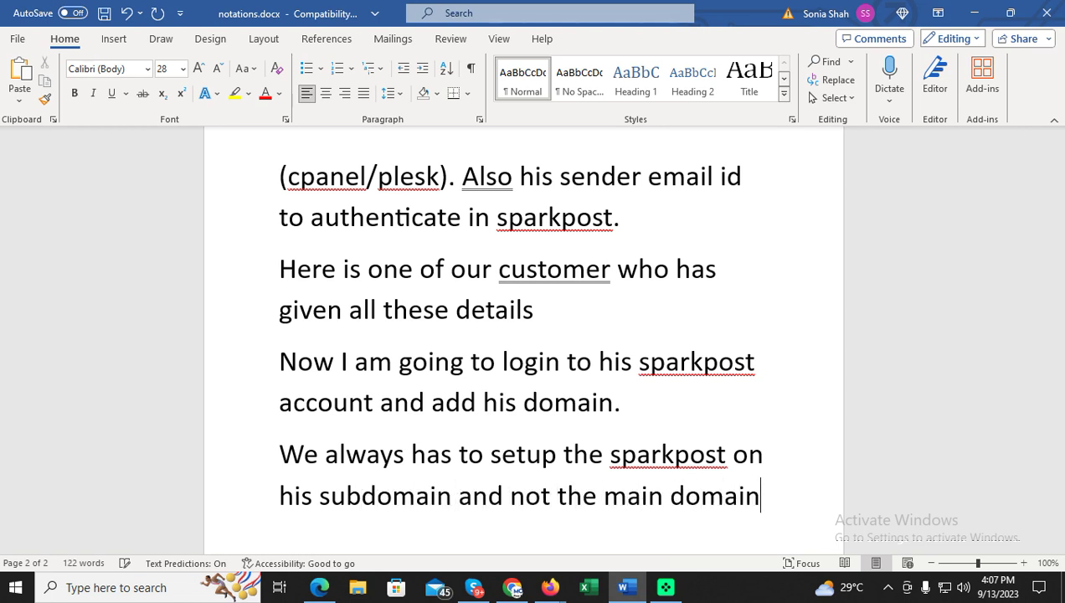
{"action": "key", "text": "Return"}
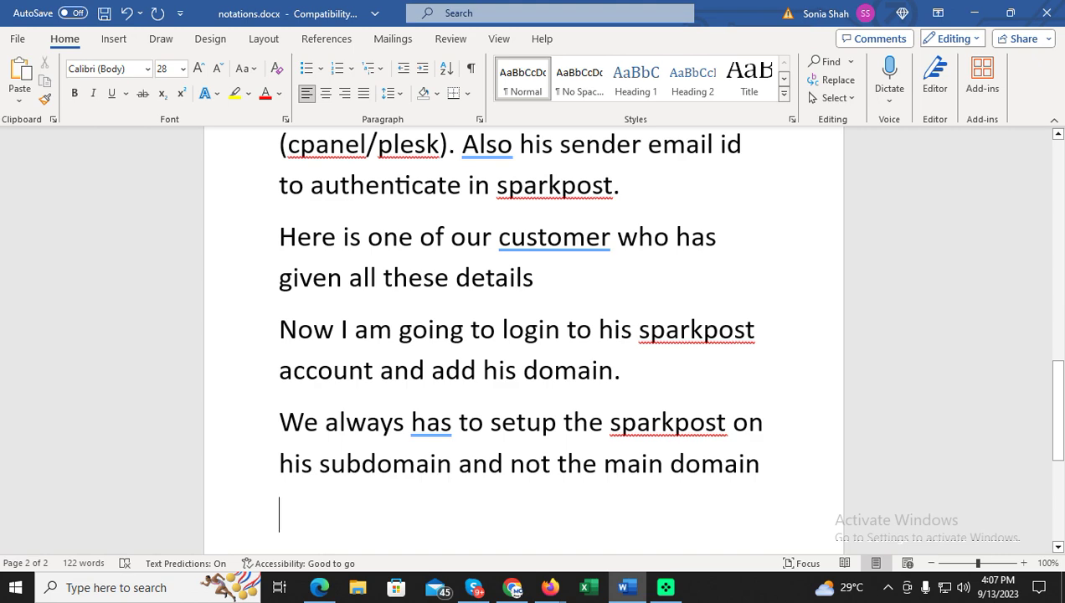
{"action": "left_click", "coordinate": [512, 587]}
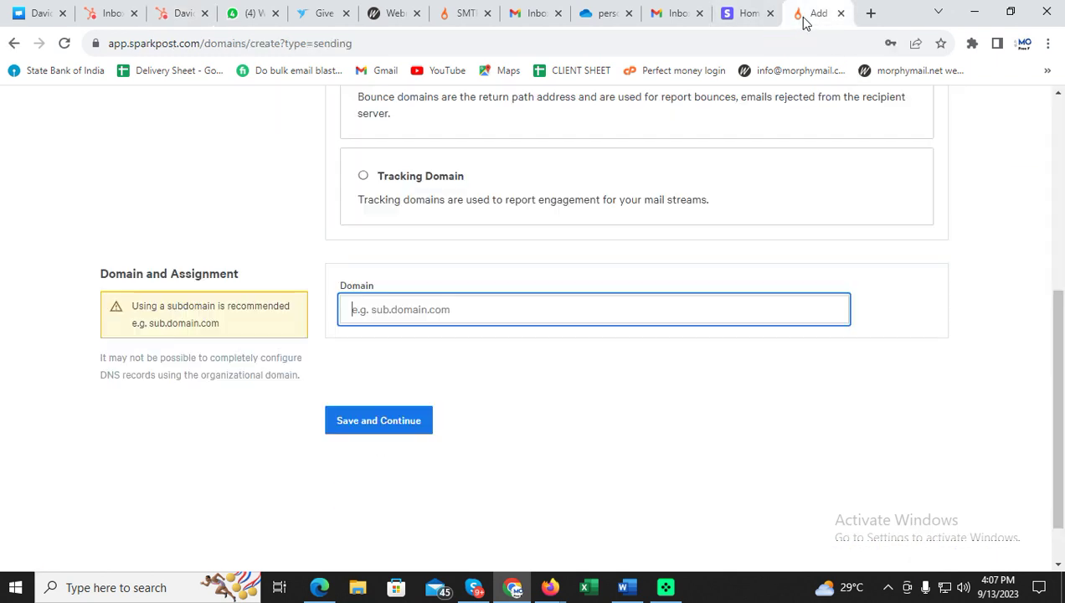
Enter sent.expressbitcoinpostage.com as the sending domain and paste it at the end of the Word notes.
{"action": "type", "text": "expressbitcoinpostage.com"}
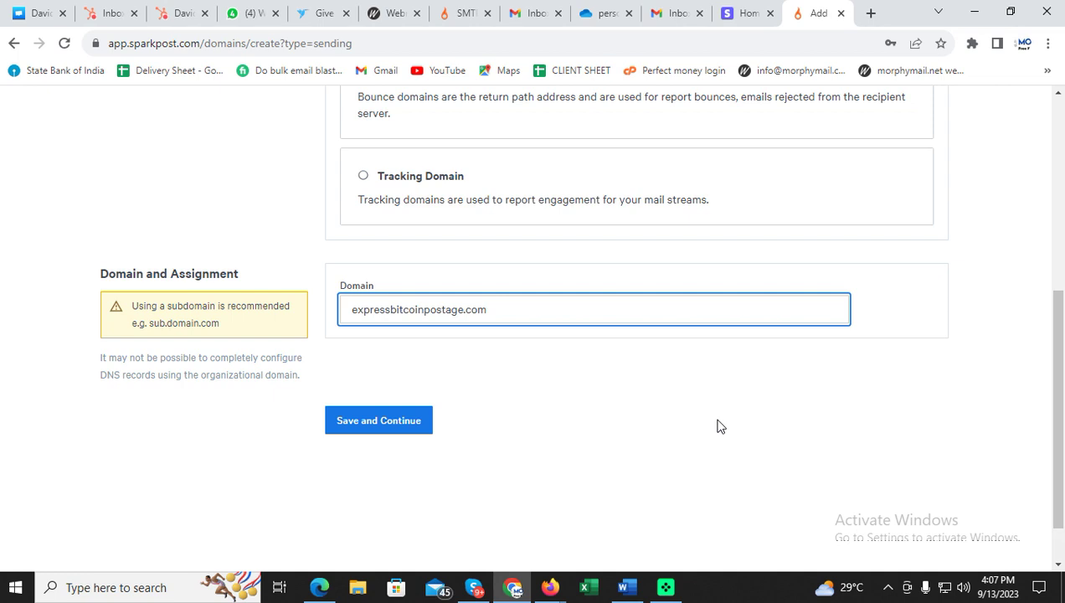
{"action": "type", "text": "sent."}
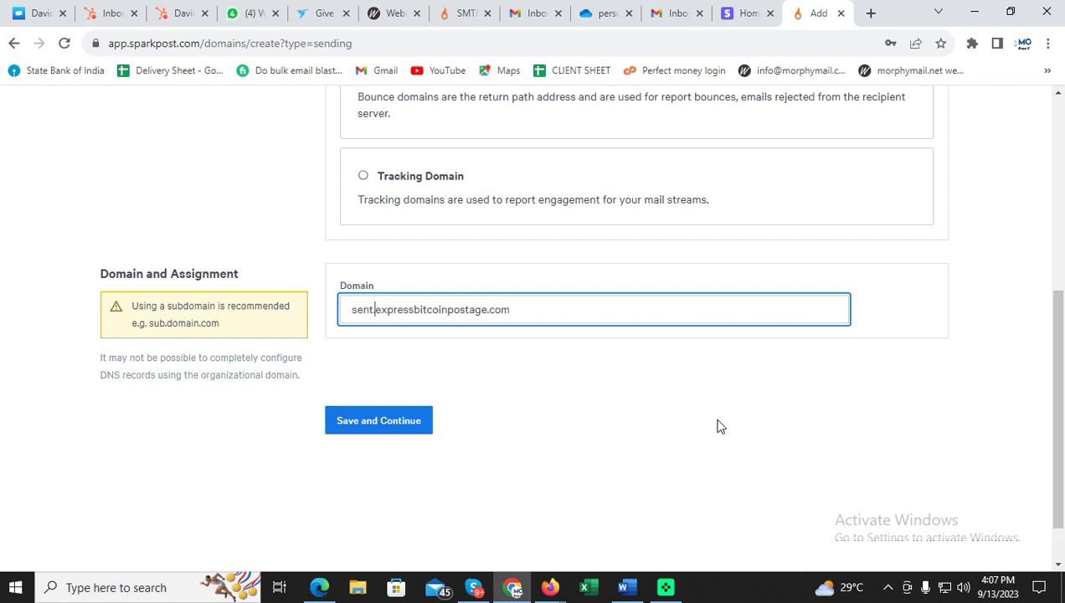
{"action": "left_click_drag", "start_coordinate": [669, 313], "coordinate": [322, 328]}
{"action": "key", "text": "ctrl+c"}
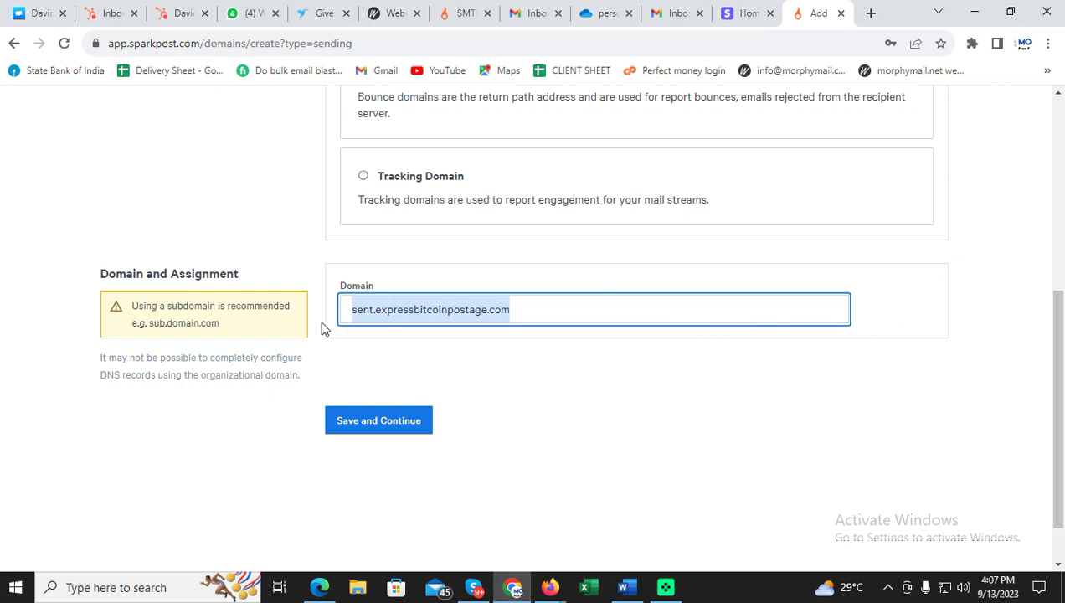
{"action": "left_click", "coordinate": [623, 587]}
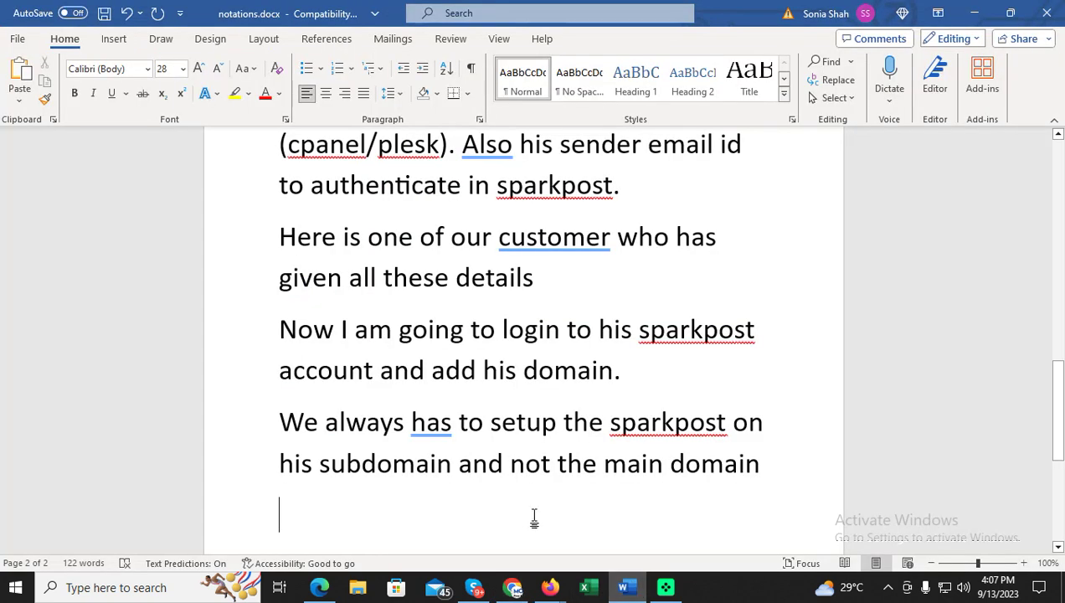
{"action": "key", "text": "ctrl+v"}
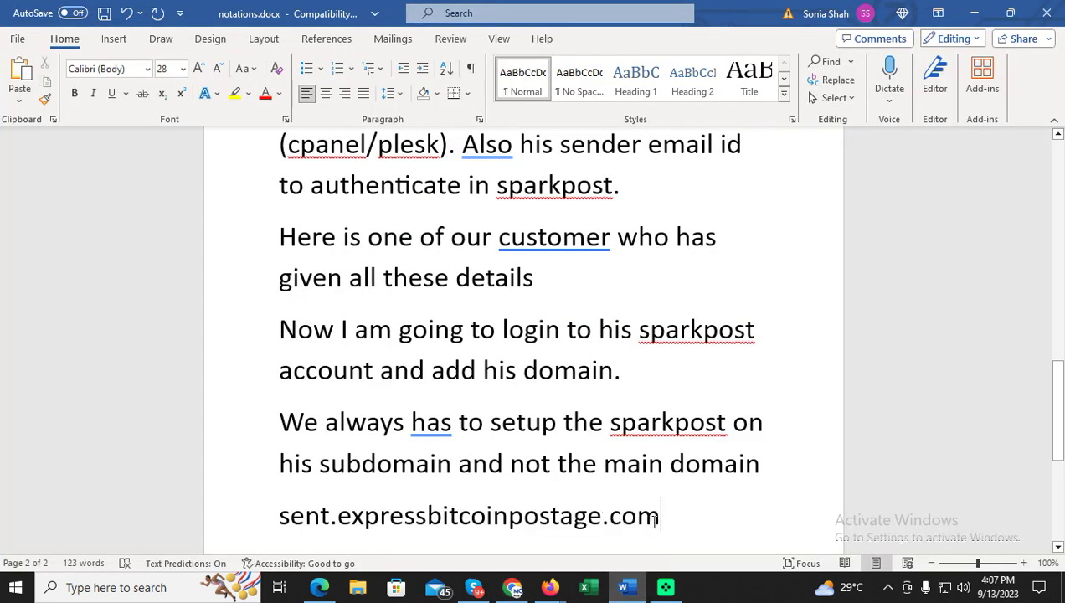
Submit the new sending domain sent.expressbitcoinpostage.com in SparkPost.
{"action": "left_click", "coordinate": [513, 587]}
{"action": "left_click", "coordinate": [392, 429]}
{"action": "left_click", "coordinate": [392, 421]}
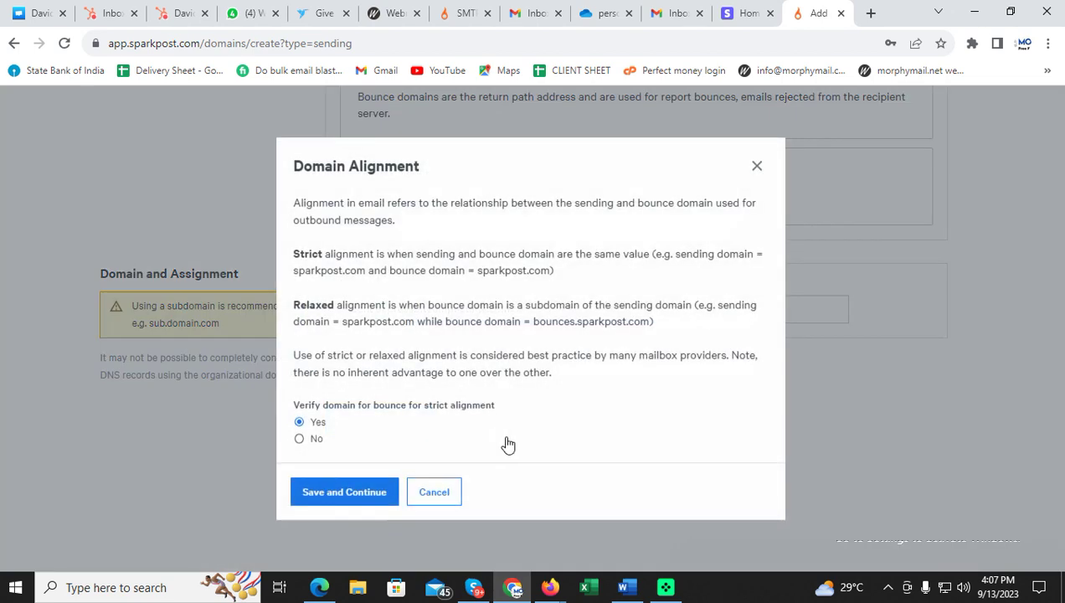
Keep strict alignment set to Yes, create the domain, and scroll to its DKIM TXT and bounce CNAME records.
{"action": "left_click", "coordinate": [342, 492]}
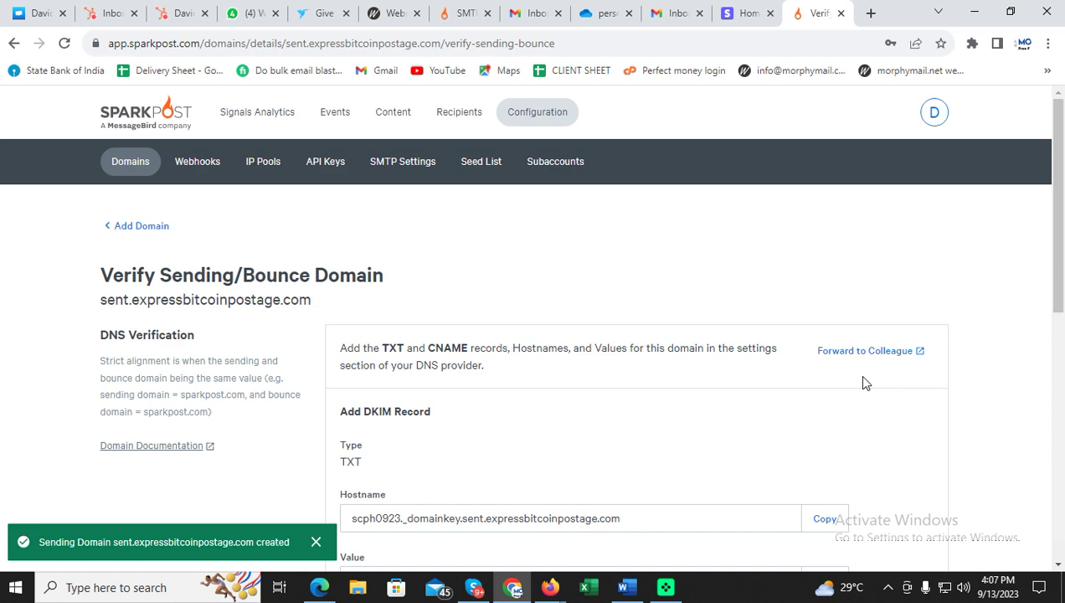
{"action": "scroll", "coordinate": [864, 378], "scroll_direction": "down", "scroll_amount": 3}
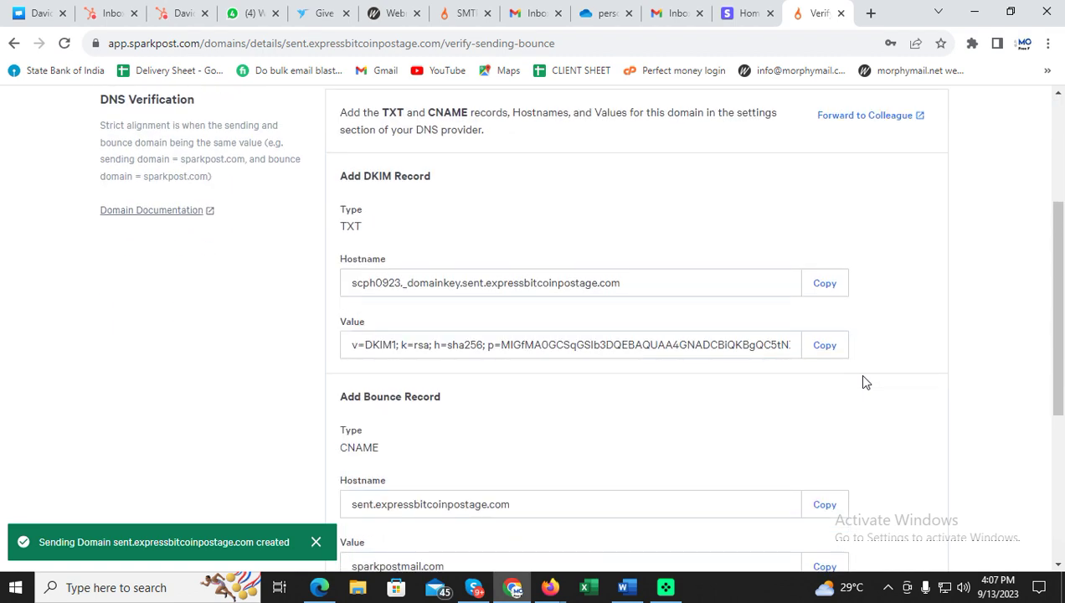
{"action": "scroll", "coordinate": [863, 380], "scroll_direction": "down", "scroll_amount": 1}
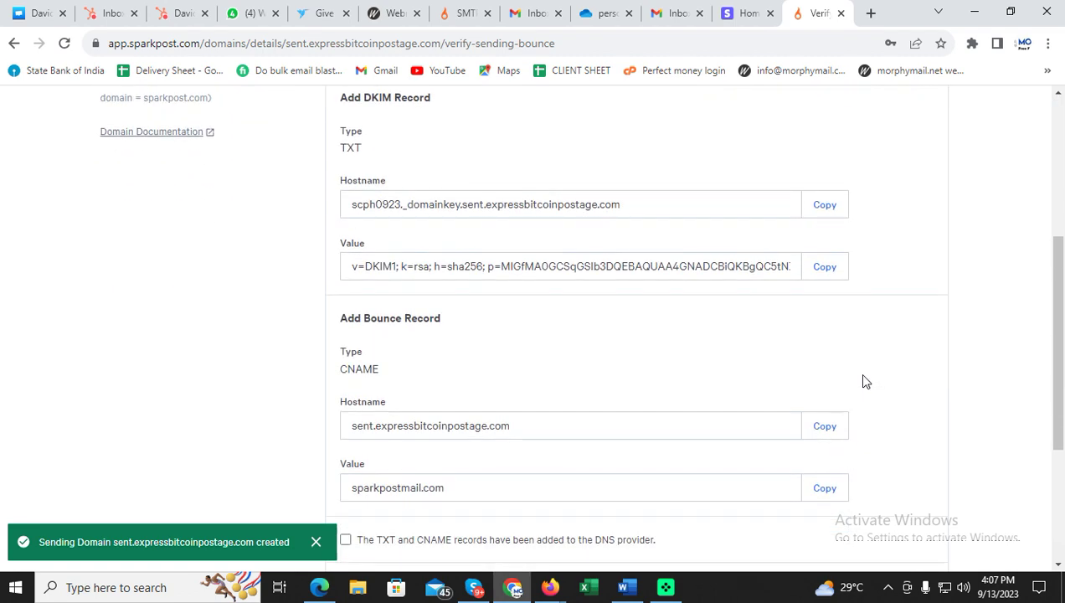
{"action": "left_click", "coordinate": [623, 587]}
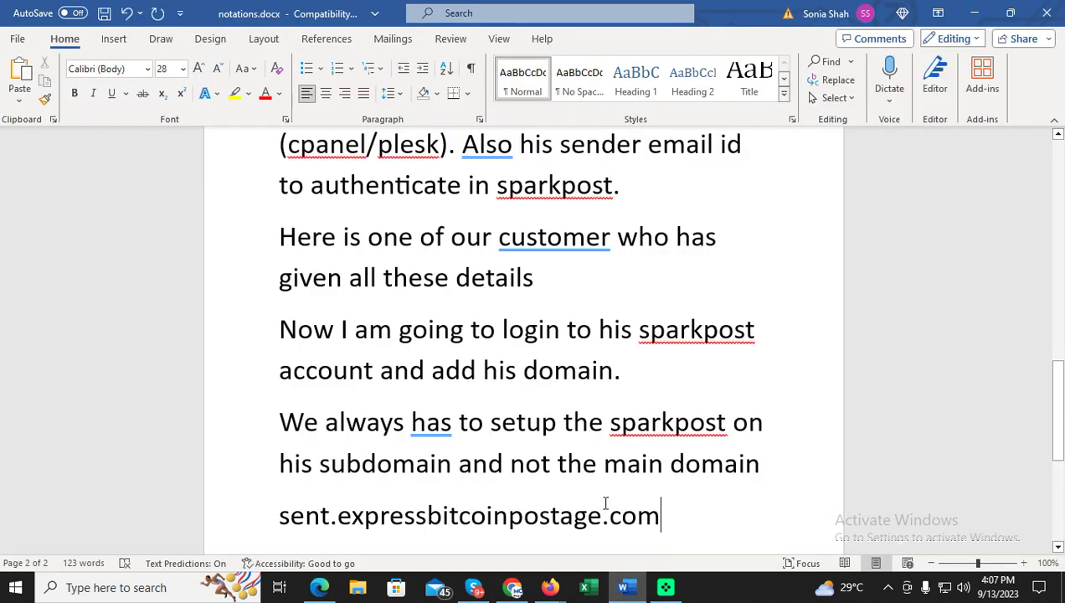
Add the line 'now we have to setup the txt record and cname records on the dns of his hosting.'.
{"action": "key", "text": "Return"}
{"action": "type", "text": "n"}
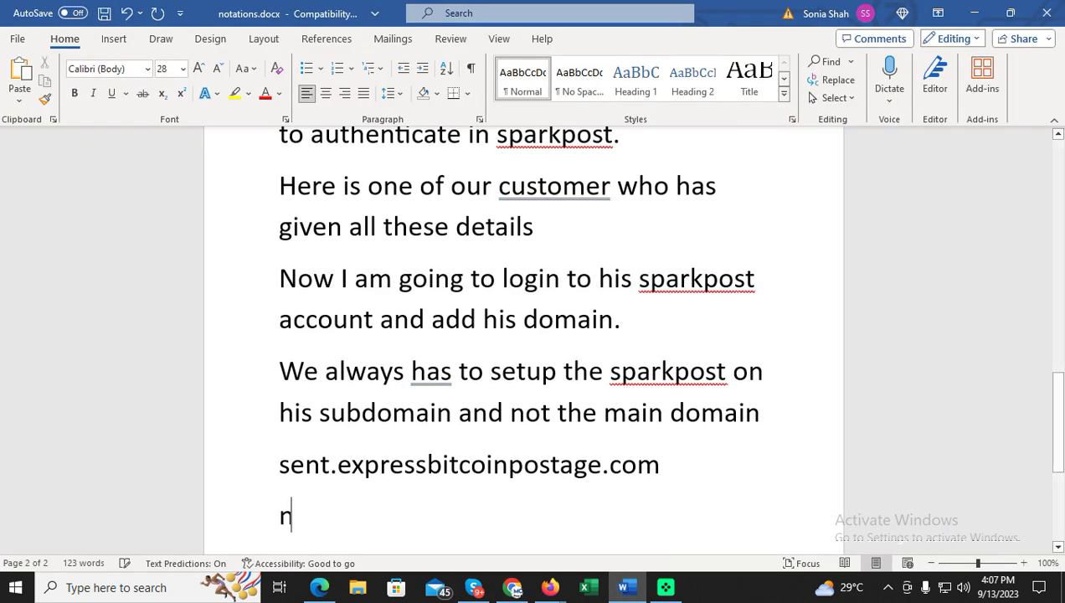
{"action": "type", "text": "ow we have to steup"}
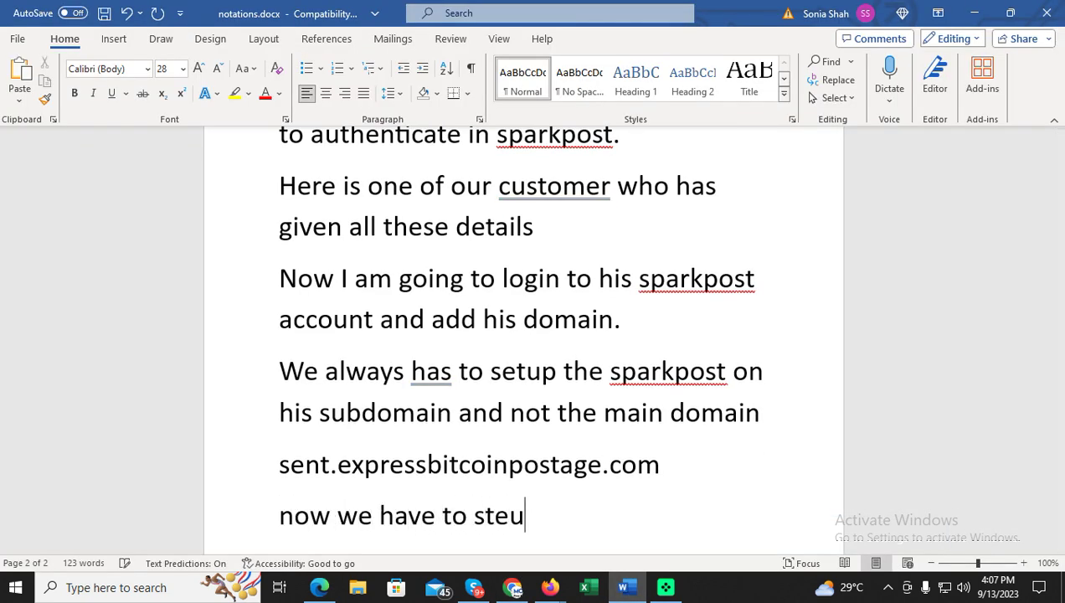
{"action": "key", "text": "BackSpace"}
{"action": "key", "text": "BackSpace"}
{"action": "key", "text": "BackSpace"}
{"action": "key", "text": "BackSpace"}
{"action": "key", "text": "BackSpace"}
{"action": "type", "text": "etup the ttx"}
{"action": "key", "text": "BackSpace"}
{"action": "key", "text": "Left"}
{"action": "type", "text": "xt record "}
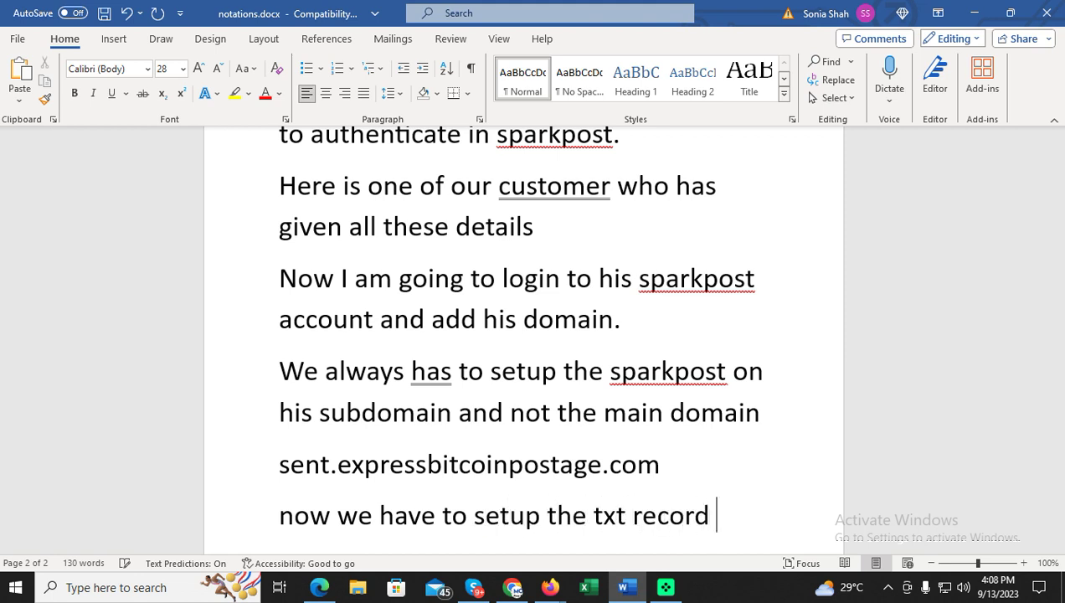
{"action": "type", "text": "and cname recor"}
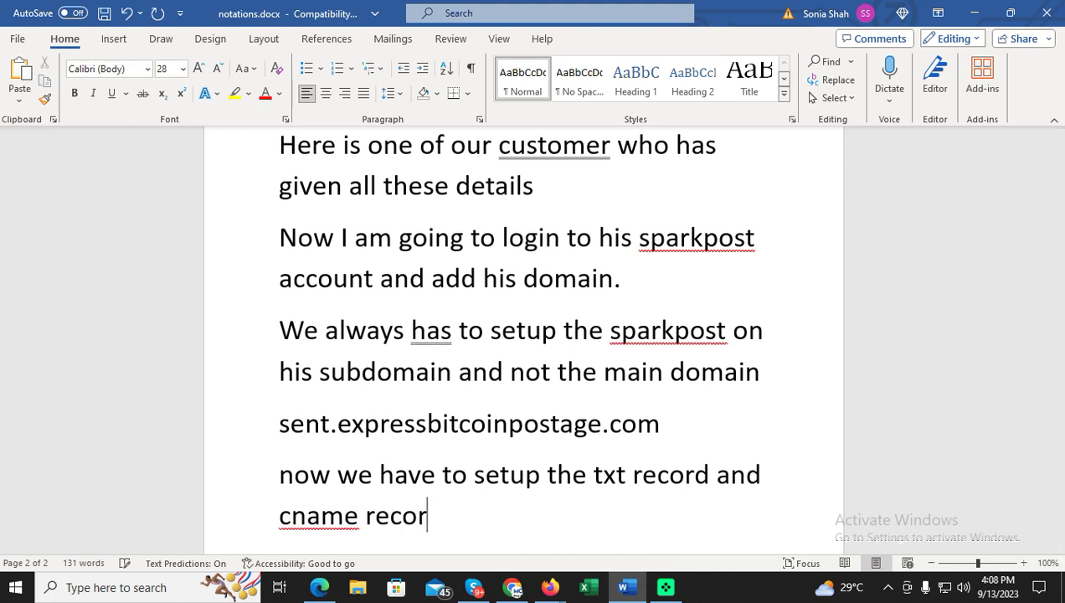
{"action": "type", "text": "ds on the dns of"}
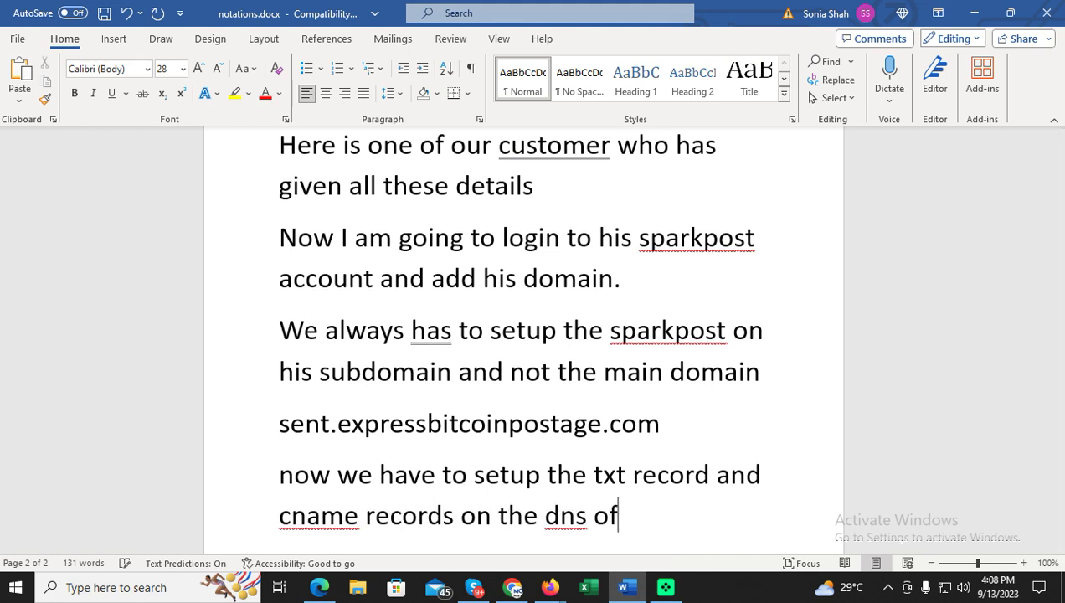
{"action": "type", "text": " his hosting."}
{"action": "key", "text": "Return"}
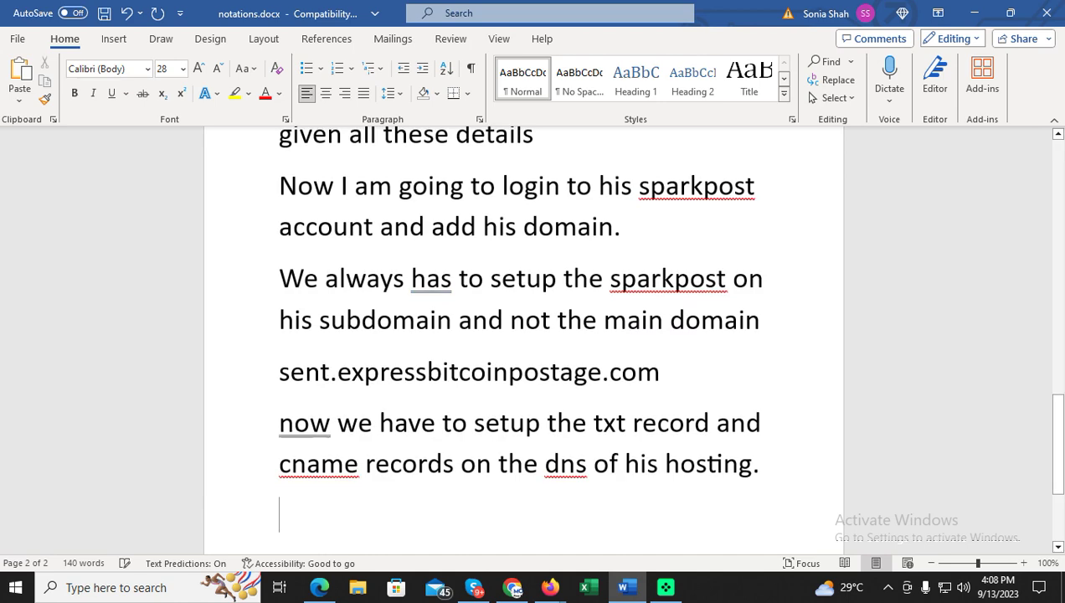
{"action": "left_click", "coordinate": [512, 587]}
Review the A2 Hosting login details in the HubSpot contact note and open a blank tab.
{"action": "left_click", "coordinate": [182, 15]}
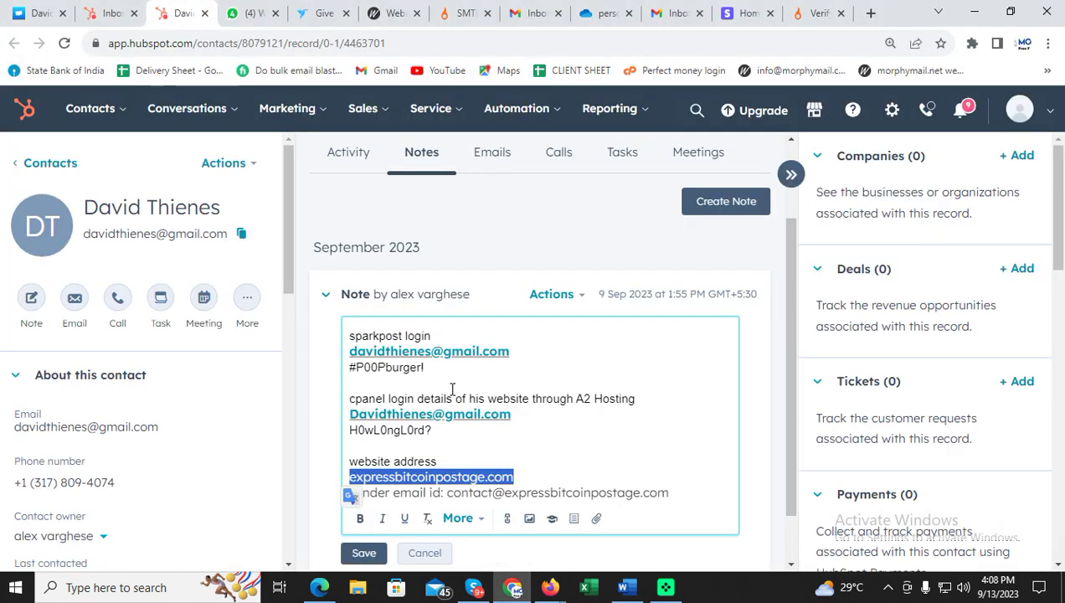
{"action": "scroll", "coordinate": [492, 400], "scroll_direction": "down", "scroll_amount": 1}
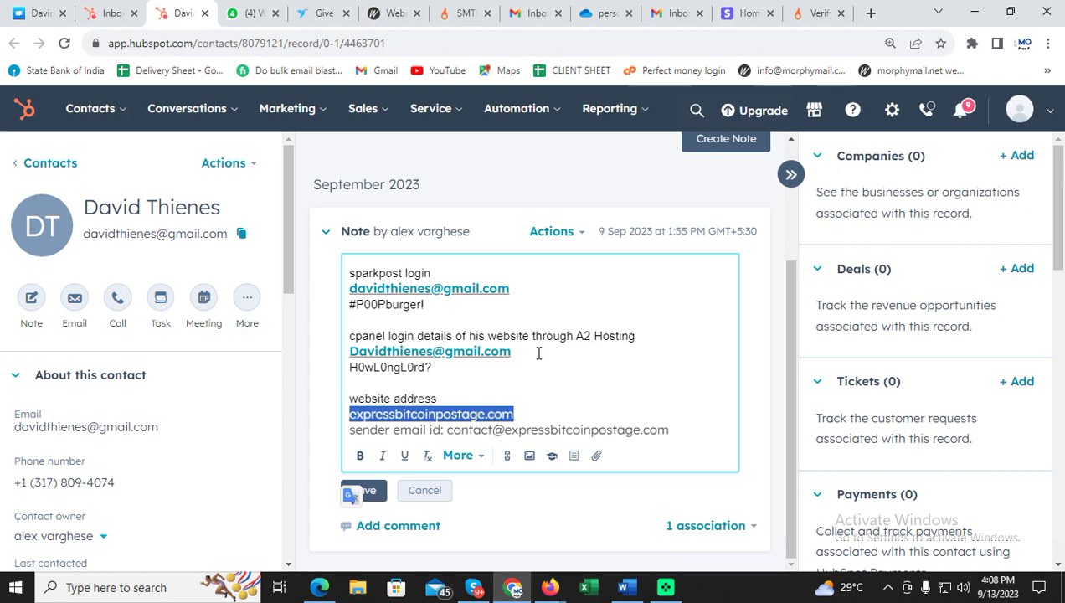
{"action": "left_click", "coordinate": [871, 14]}
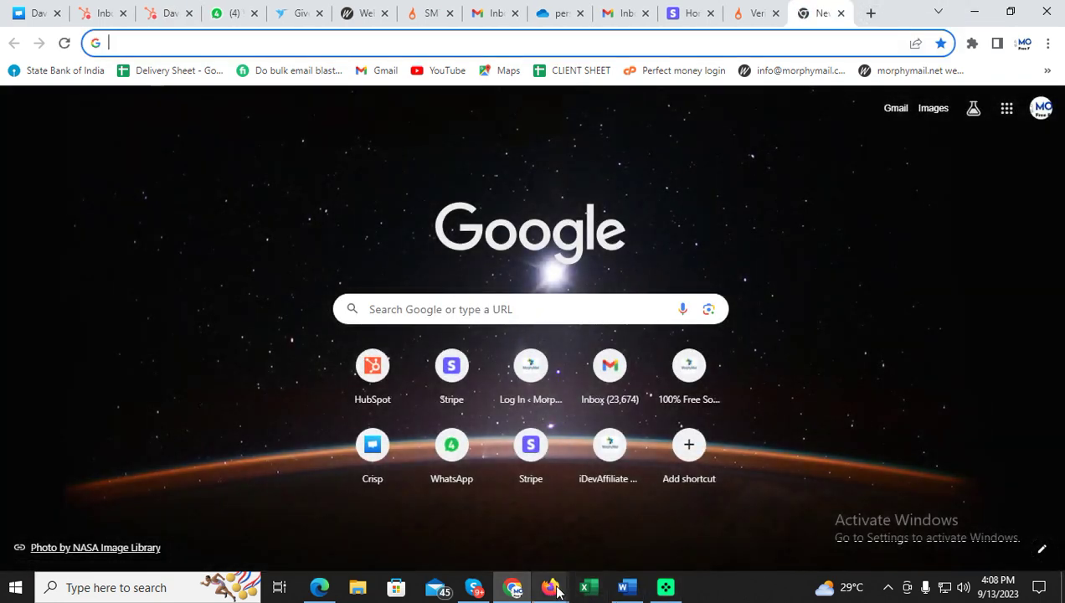
{"action": "mouse_move", "coordinate": [557, 591]}
{"action": "left_click", "coordinate": [523, 563]}
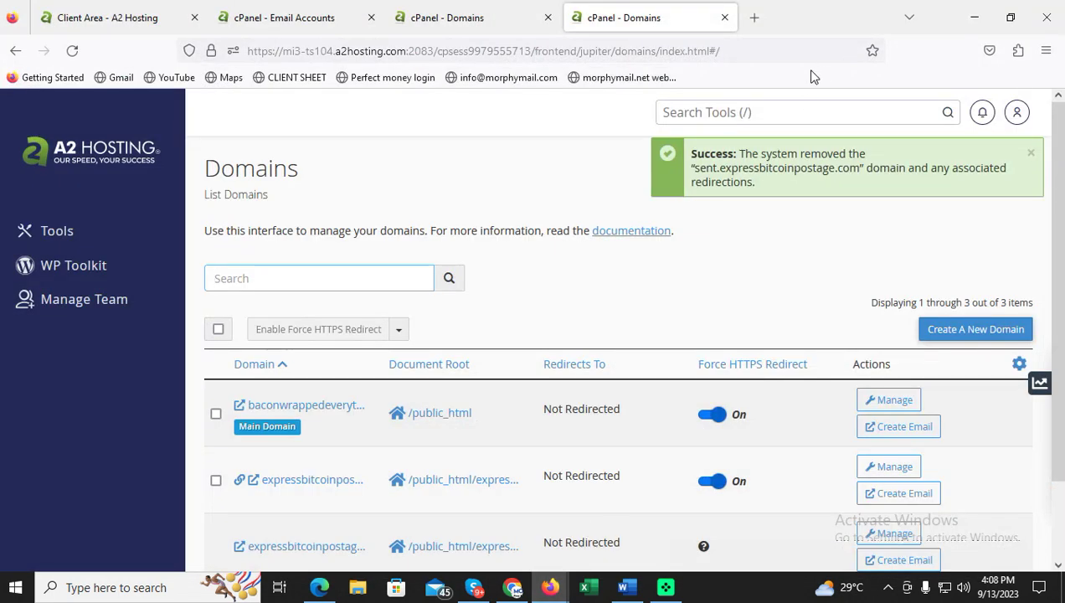
Close the old cPanel Domains, client area and email tabs in Firefox.
{"action": "left_click", "coordinate": [753, 18]}
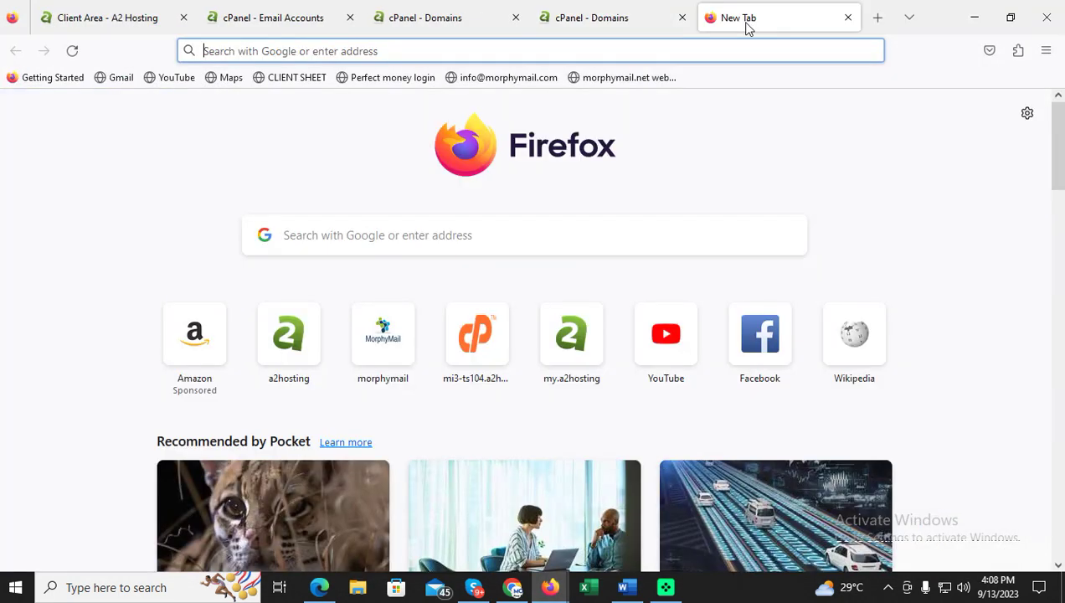
{"action": "left_click", "coordinate": [682, 17]}
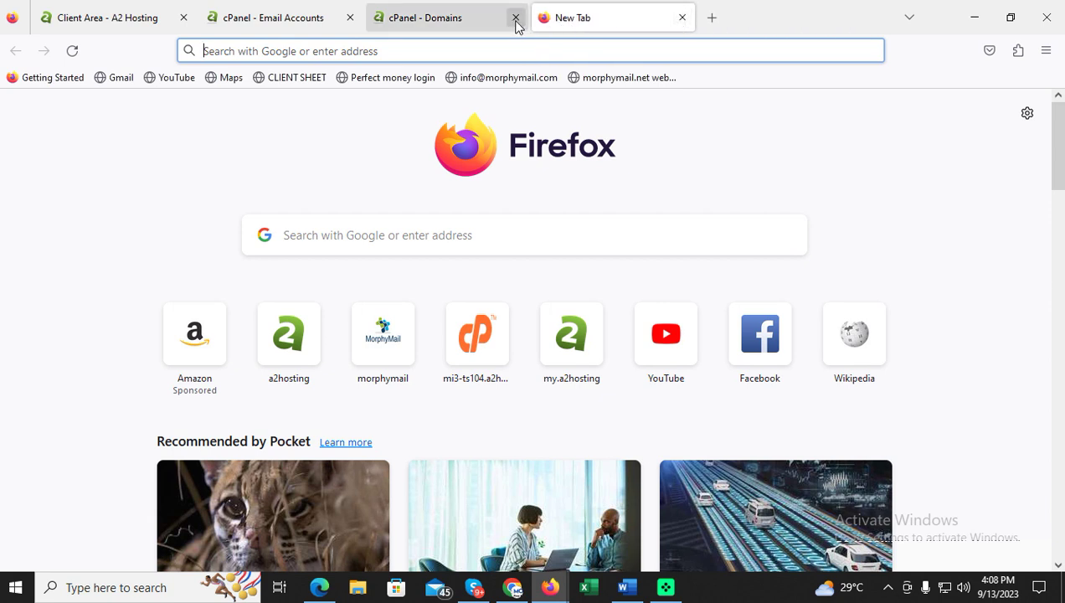
{"action": "left_click", "coordinate": [515, 18]}
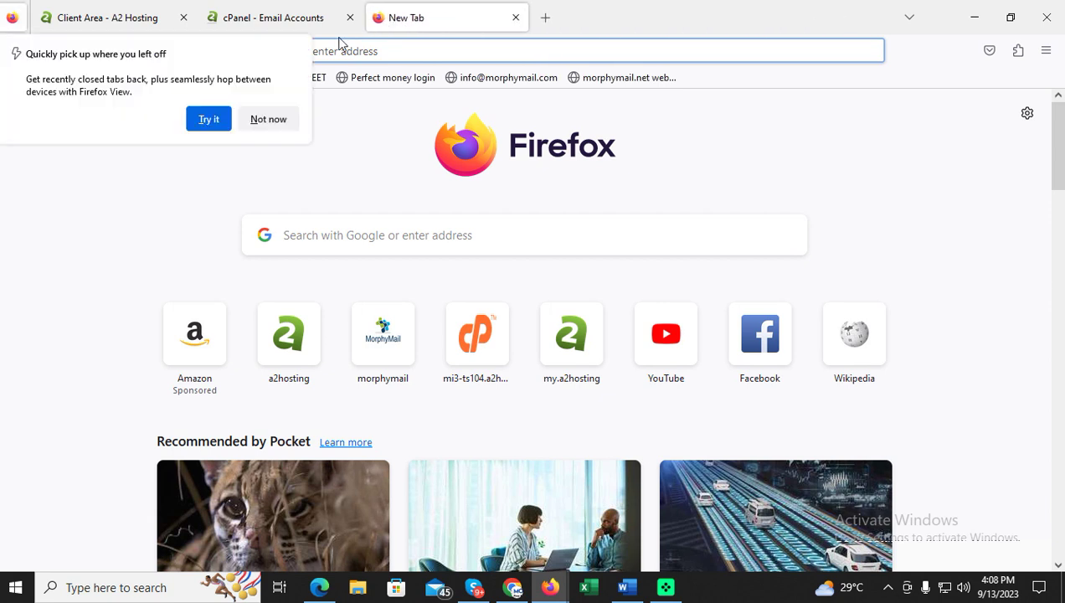
{"action": "left_click", "coordinate": [183, 18]}
{"action": "left_click", "coordinate": [184, 18]}
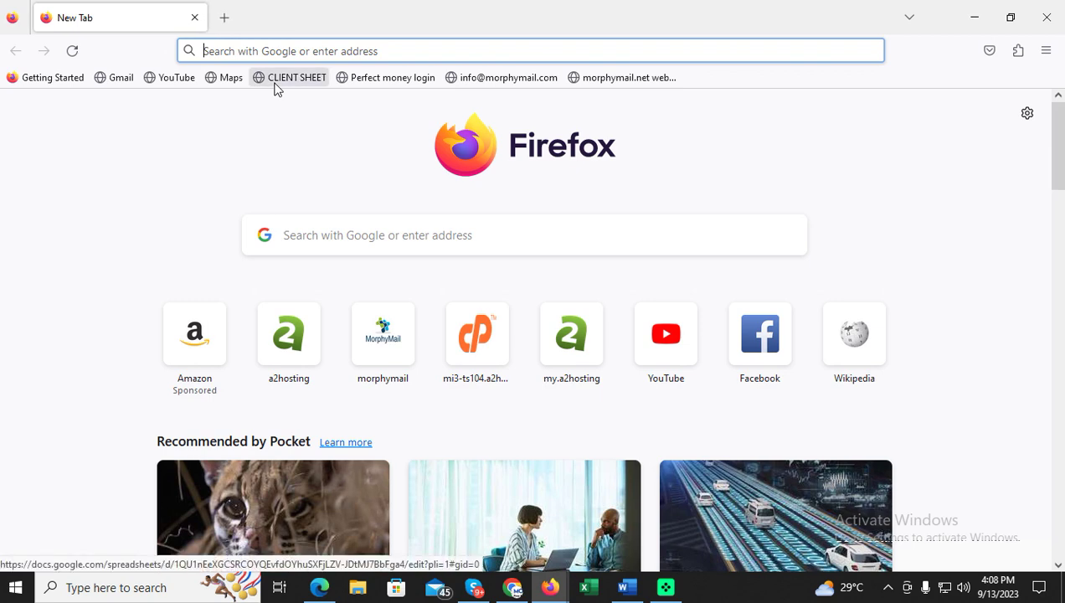
Load a2hosting.com and go to its account login page.
{"action": "type", "text": "a2hosting.com"}
{"action": "key", "text": "Return"}
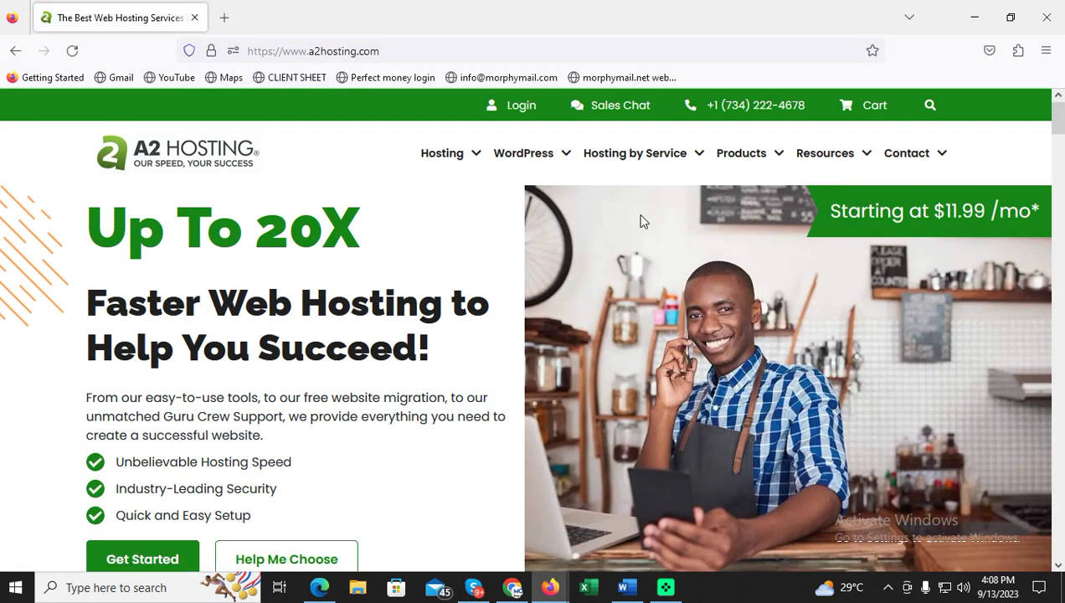
{"action": "left_click", "coordinate": [520, 108]}
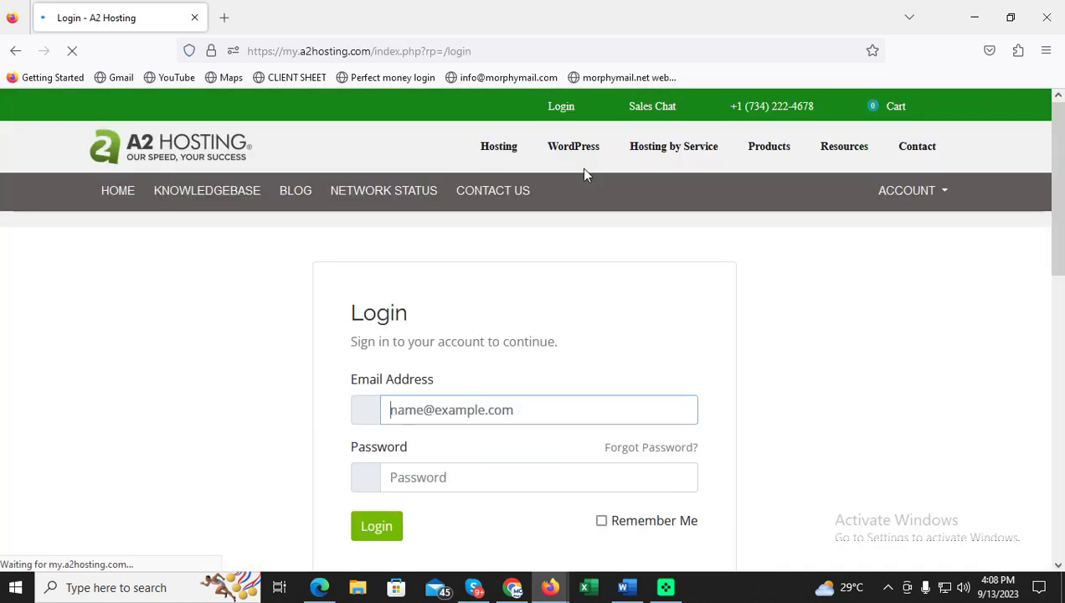
{"action": "left_click", "coordinate": [512, 587]}
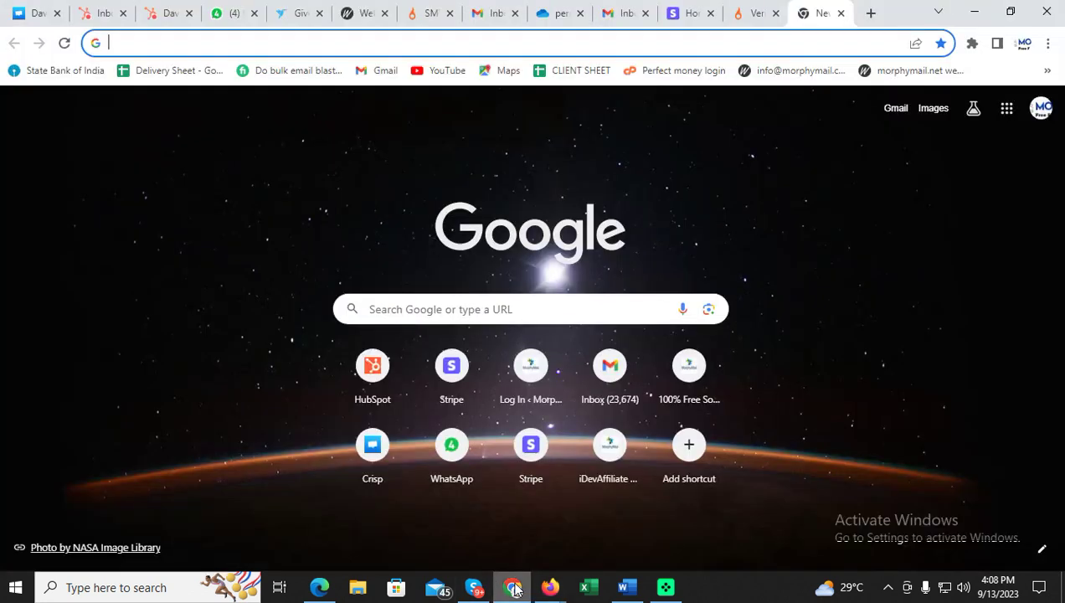
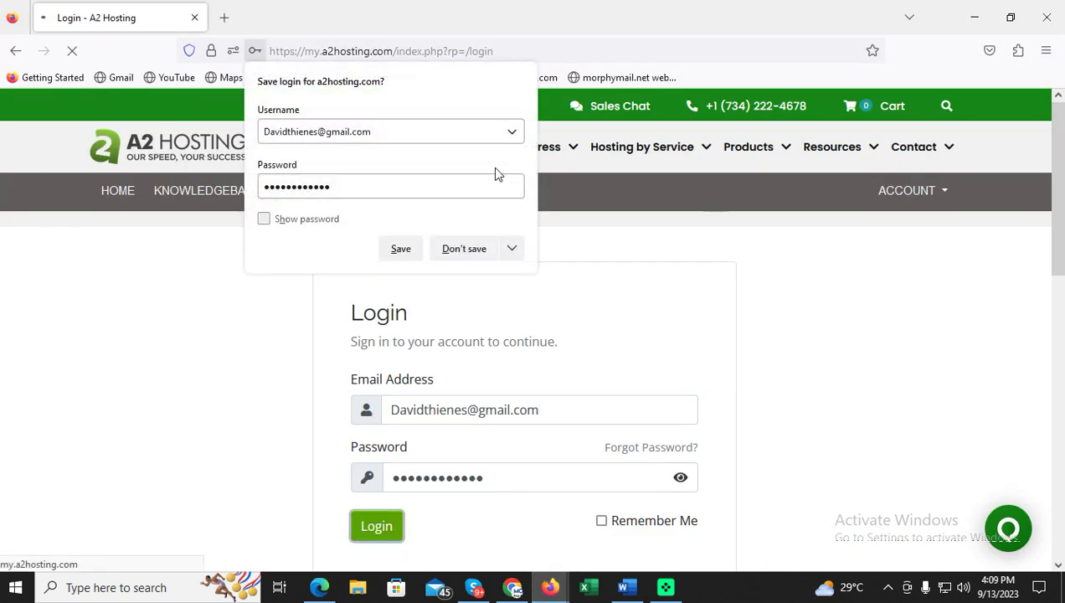
Sign in to the A2 Hosting client area and launch cPanel through cPanel Quick Login.
{"action": "left_click", "coordinate": [471, 252]}
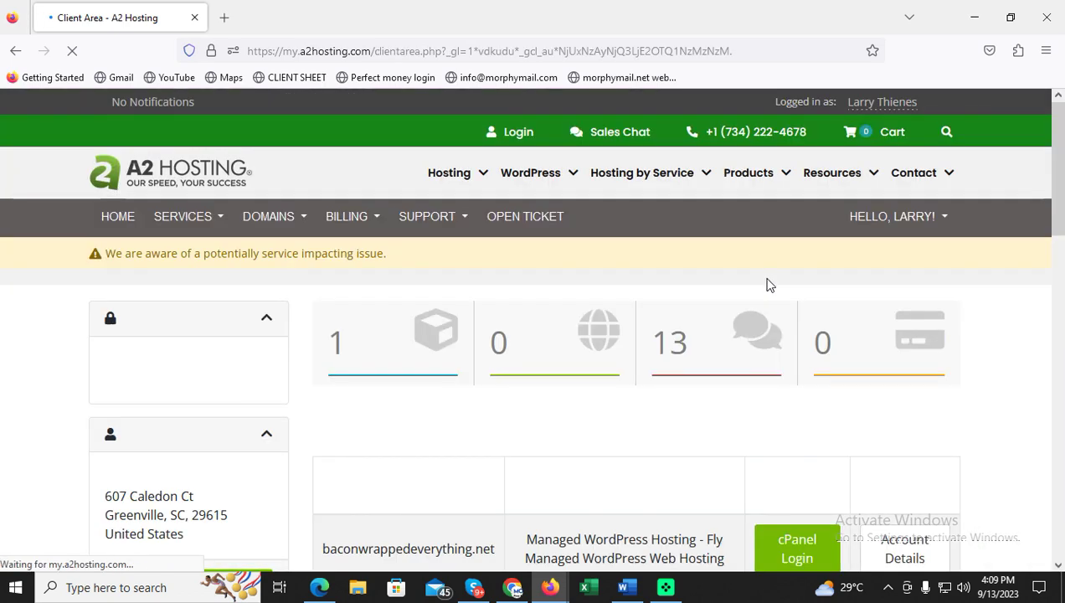
{"action": "scroll", "coordinate": [769, 283], "scroll_direction": "down", "scroll_amount": 3}
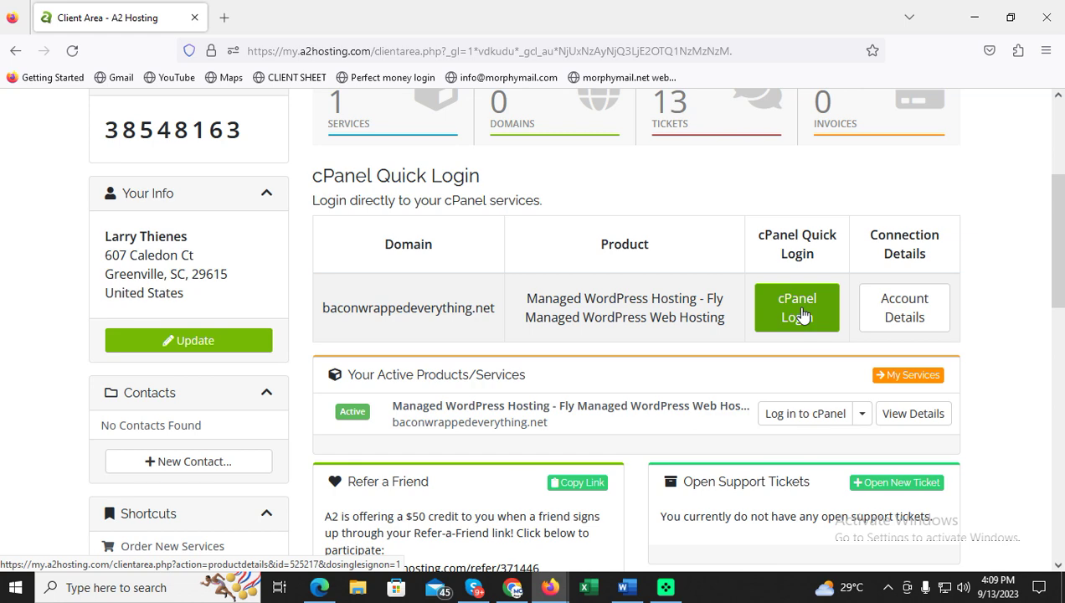
{"action": "scroll", "coordinate": [801, 313], "scroll_direction": "up", "scroll_amount": 3}
{"action": "scroll", "coordinate": [800, 312], "scroll_direction": "down", "scroll_amount": 4}
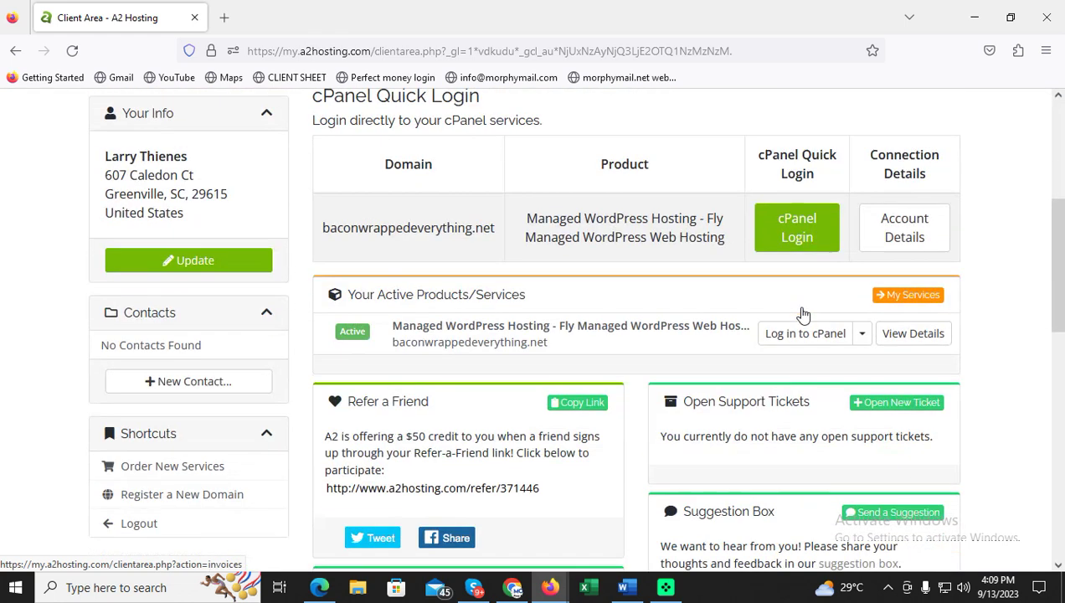
{"action": "left_click", "coordinate": [796, 228]}
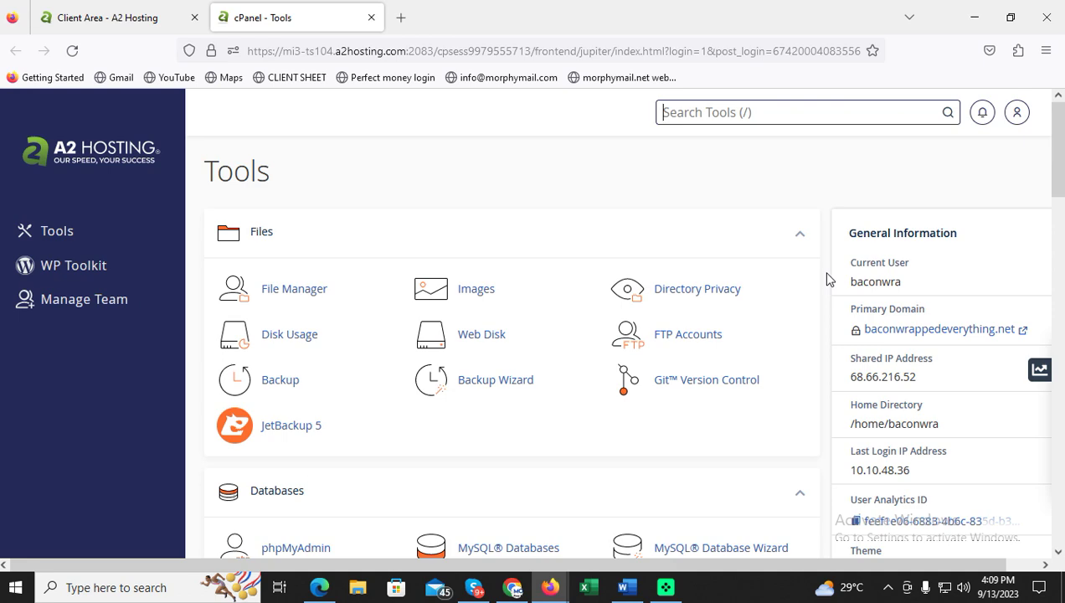
Search the cPanel tools for 'dns'.
{"action": "type", "text": "do"}
{"action": "key", "text": "BackSpace"}
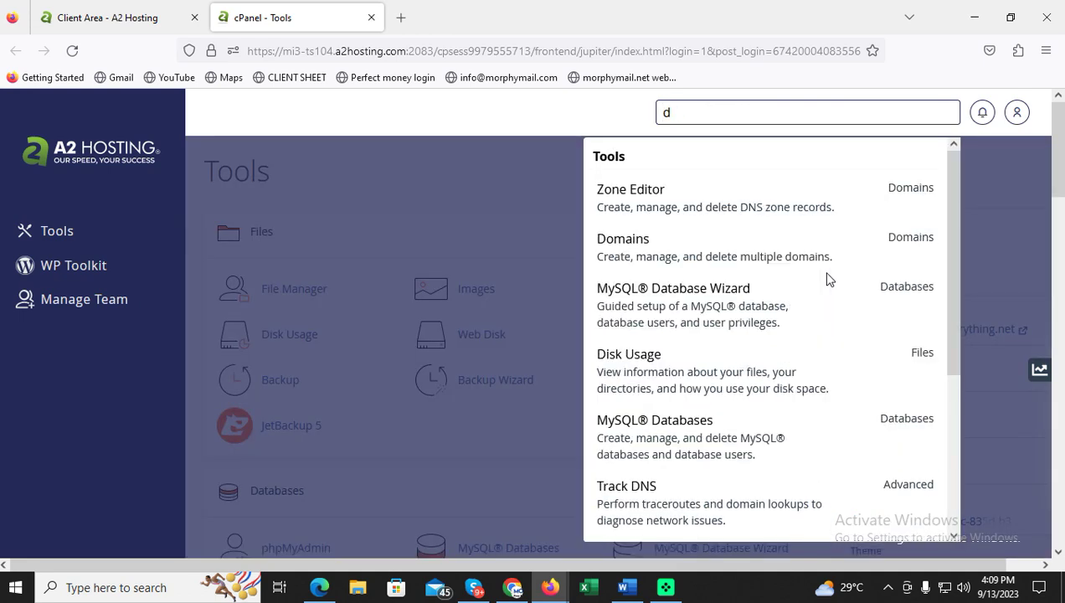
{"action": "key", "text": "BackSpace"}
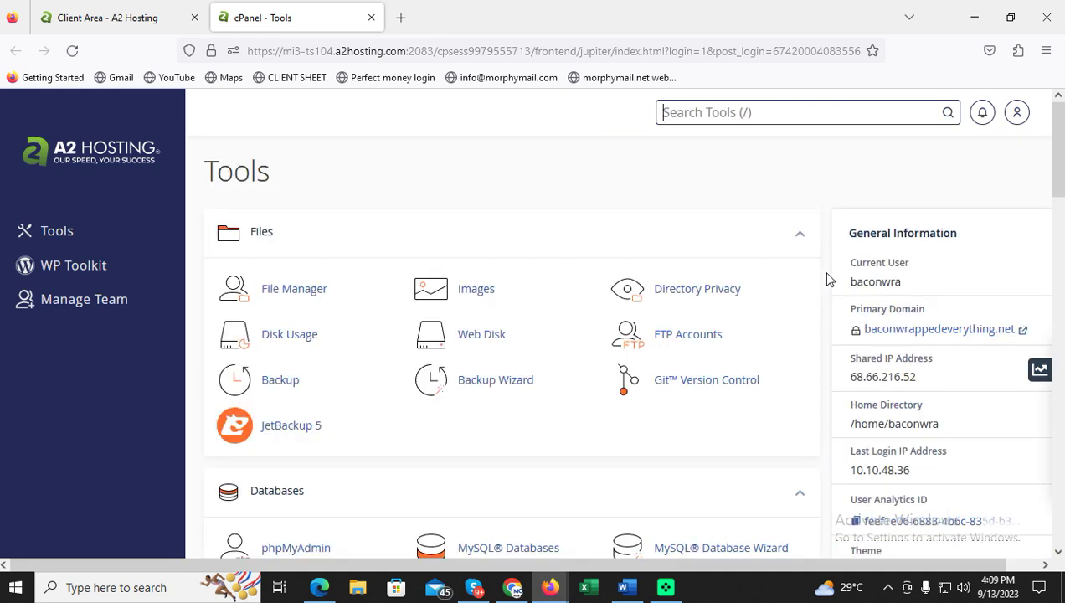
{"action": "type", "text": "dns"}
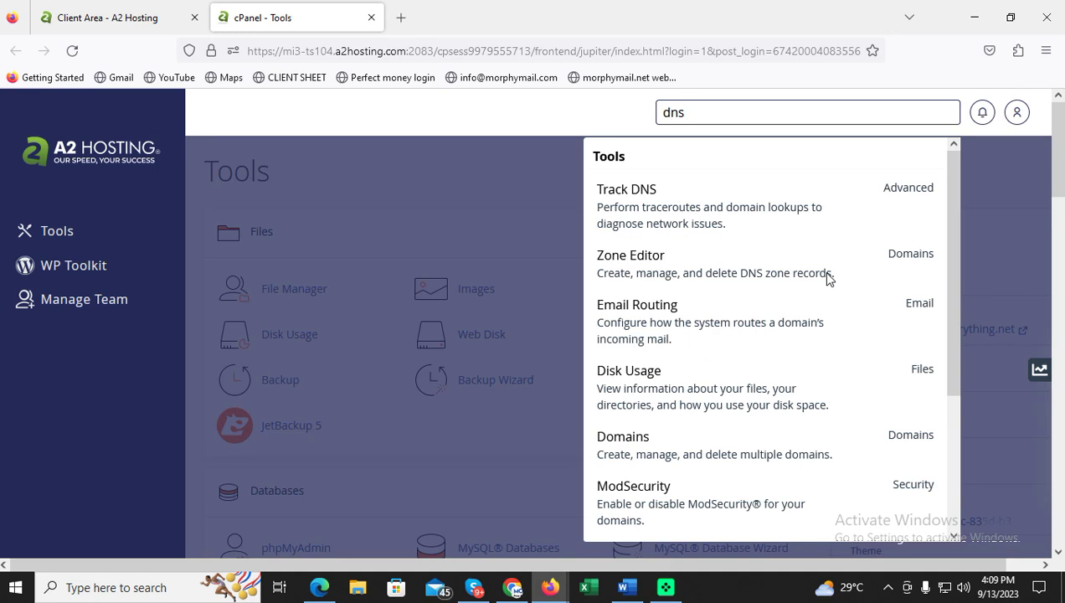
Open Zone Editor for expressbitcoinpostage.com and filter the records to TXT only.
{"action": "left_click", "coordinate": [645, 265]}
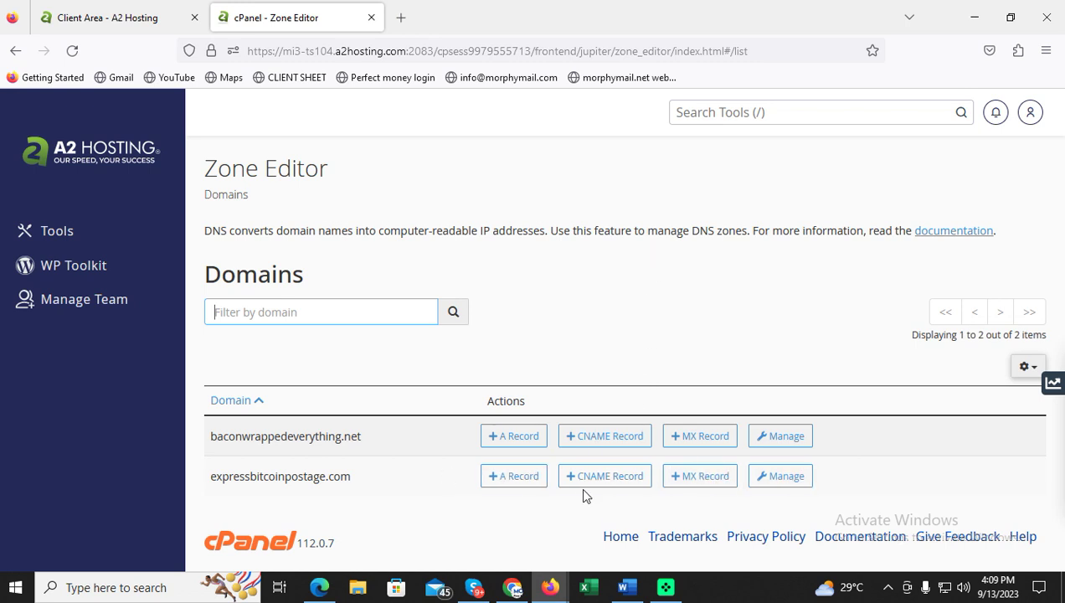
{"action": "left_click", "coordinate": [778, 482]}
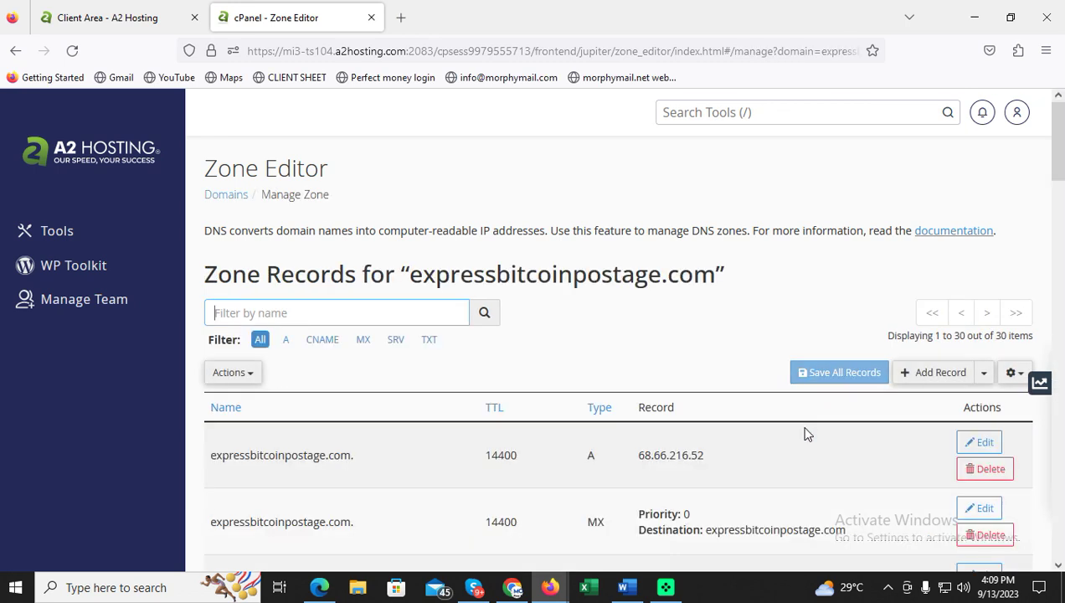
{"action": "left_click", "coordinate": [431, 341]}
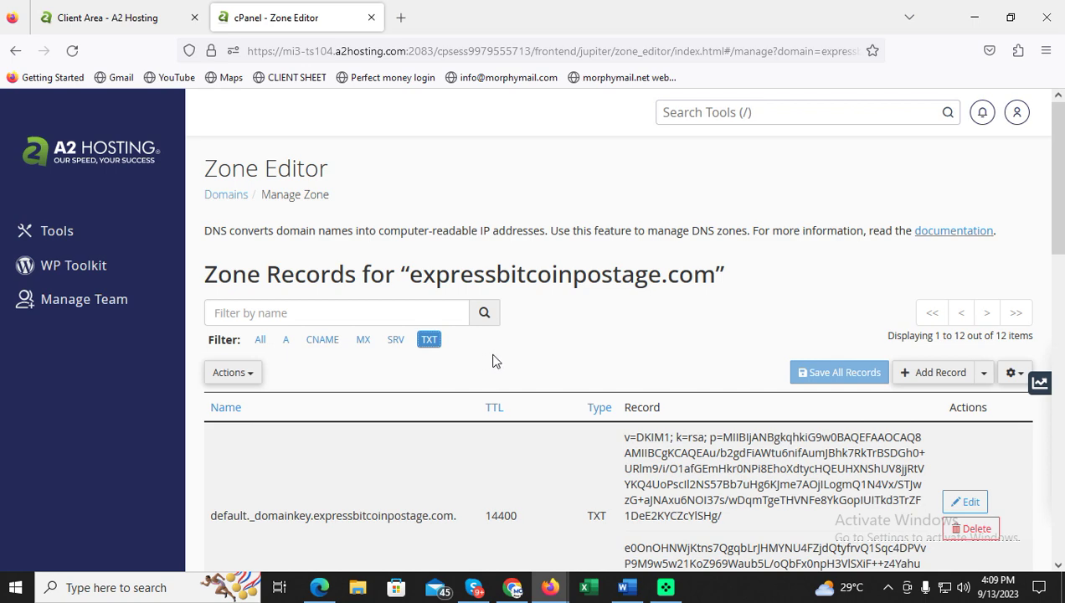
{"action": "scroll", "coordinate": [494, 361], "scroll_direction": "down", "scroll_amount": 3}
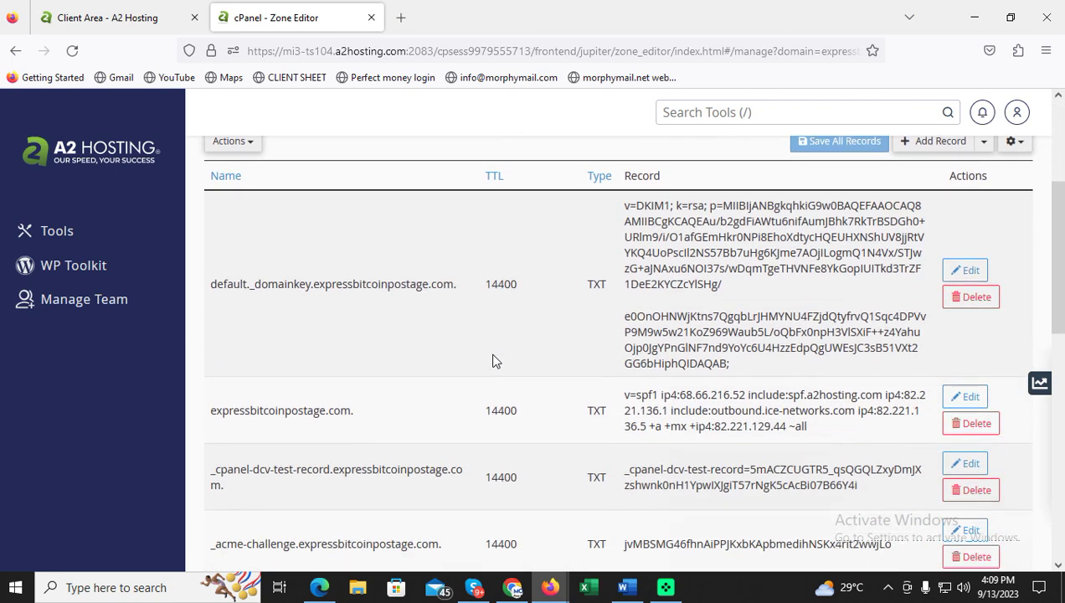
{"action": "scroll", "coordinate": [494, 361], "scroll_direction": "up", "scroll_amount": 3}
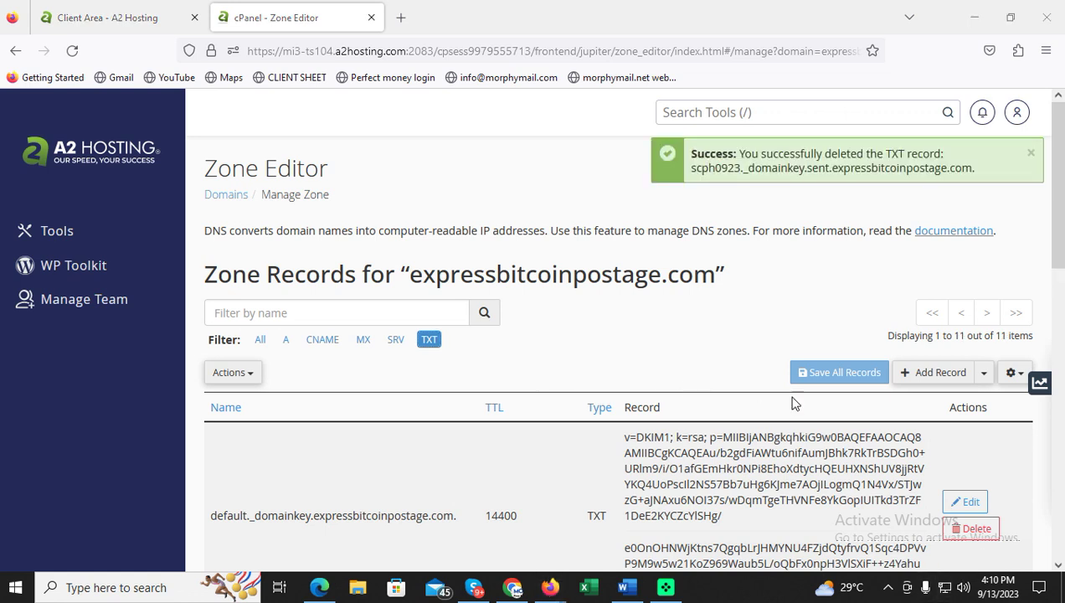
Add a new TXT record named with SparkPost's DKIM hostname scph0923._domainkey.sent.
{"action": "left_click", "coordinate": [928, 378]}
{"action": "left_click", "coordinate": [600, 444]}
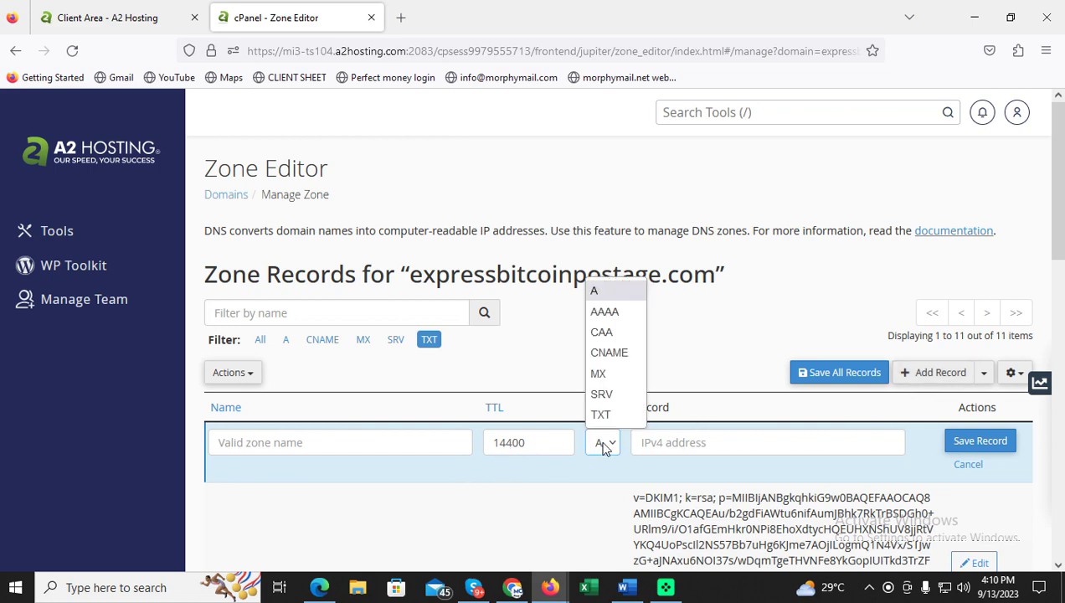
{"action": "left_click", "coordinate": [599, 413]}
{"action": "left_click", "coordinate": [519, 592]}
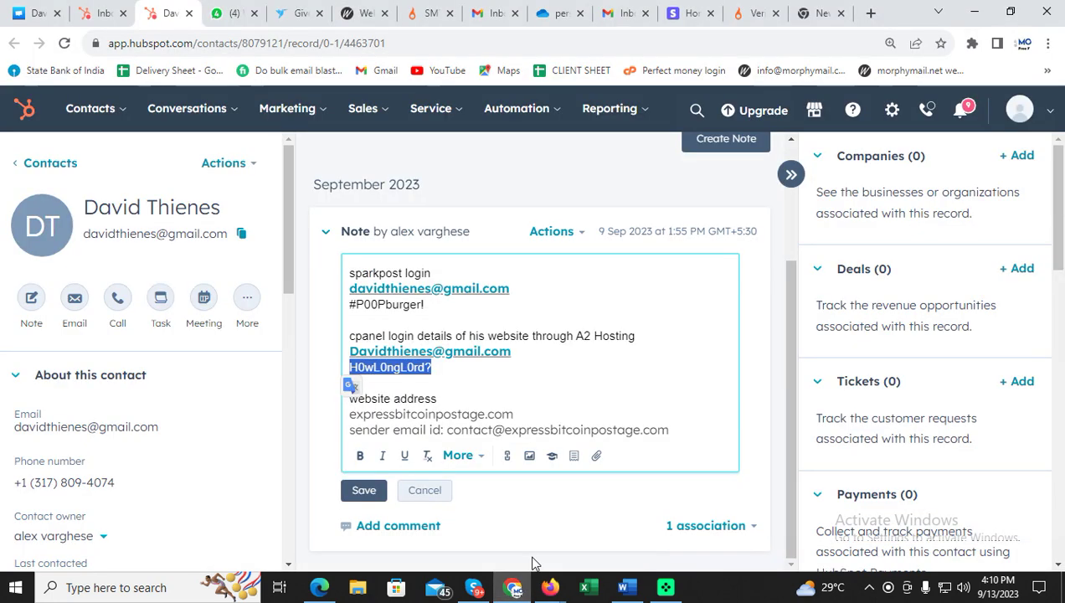
{"action": "left_click", "coordinate": [759, 19]}
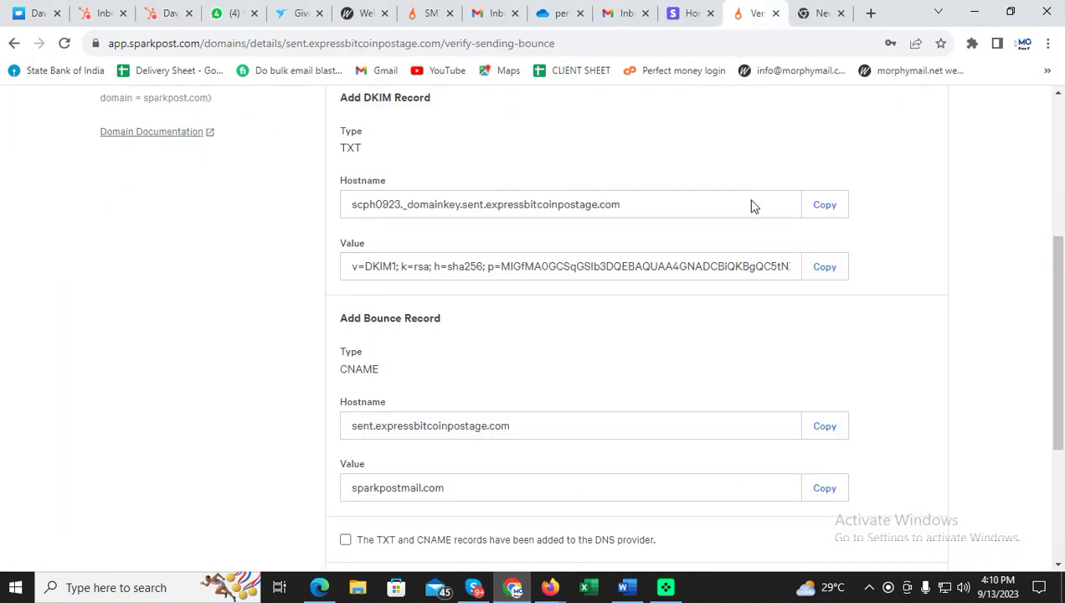
{"action": "left_click", "coordinate": [827, 208]}
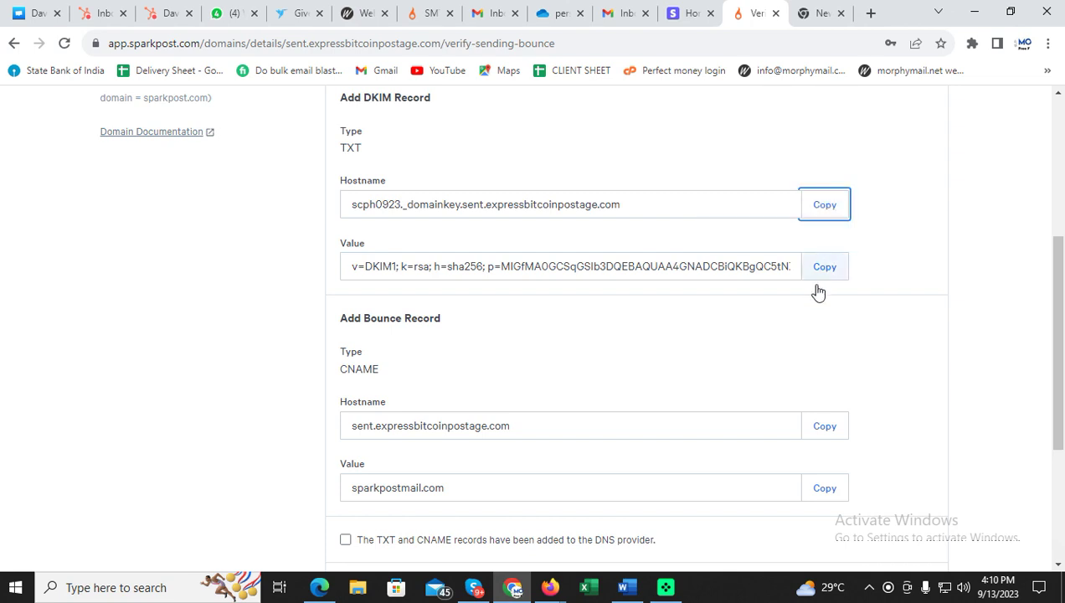
{"action": "left_click", "coordinate": [550, 587]}
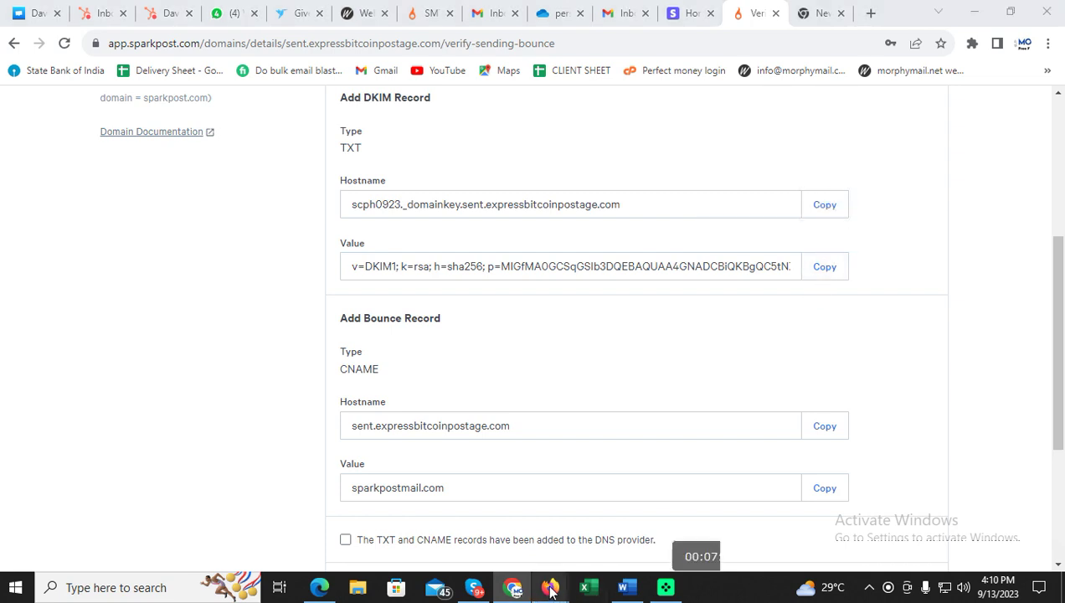
{"action": "left_click", "coordinate": [342, 444]}
{"action": "key", "text": "ctrl+v"}
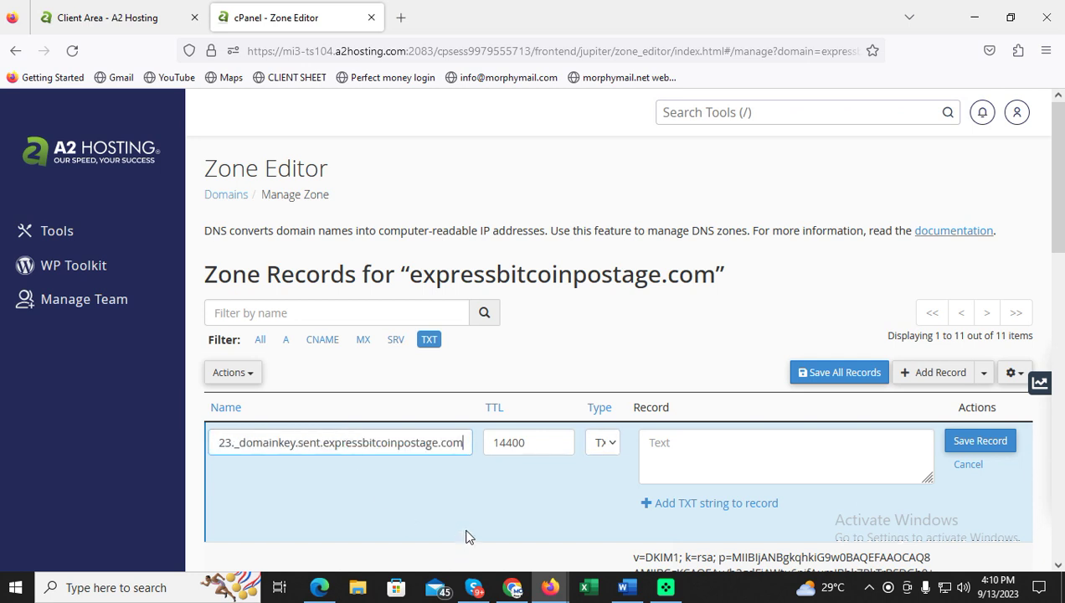
Paste SparkPost's DKIM key as the TXT record value and save the record.
{"action": "left_click", "coordinate": [514, 588]}
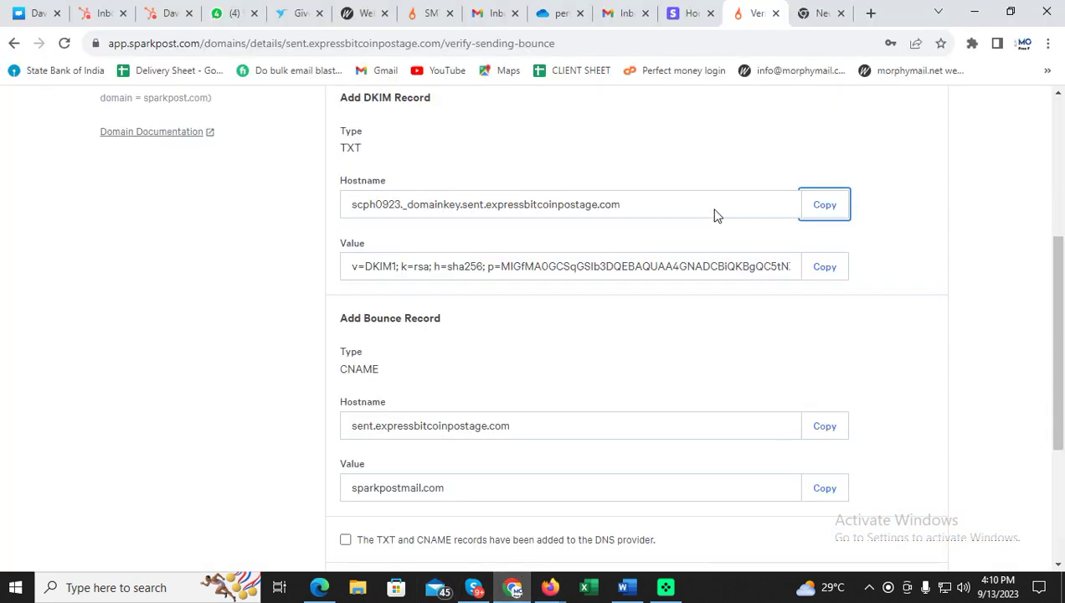
{"action": "left_click", "coordinate": [826, 268]}
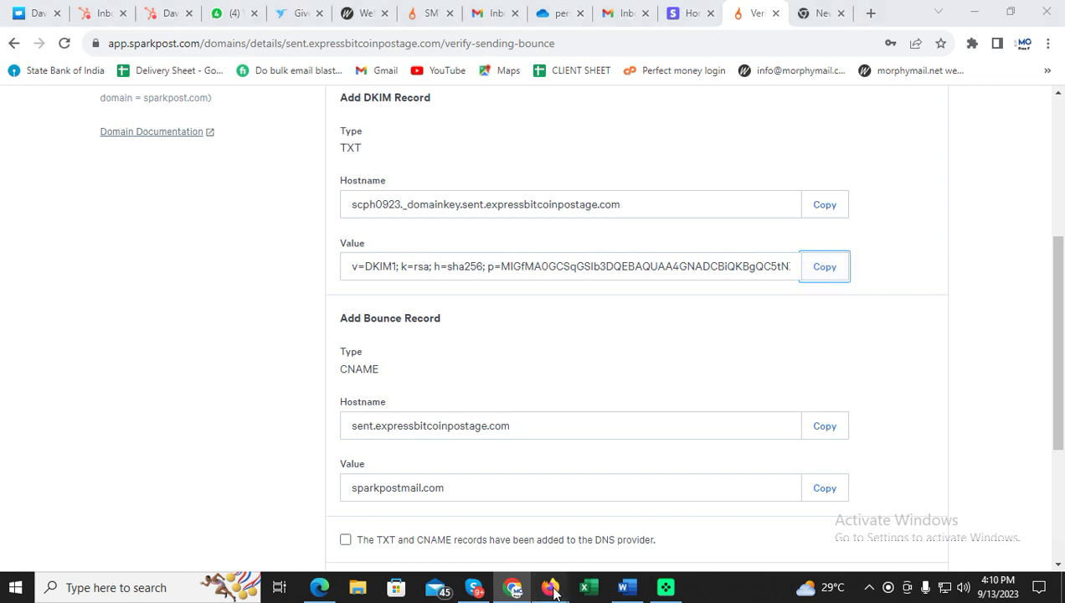
{"action": "mouse_move", "coordinate": [549, 587]}
{"action": "left_click", "coordinate": [520, 555]}
{"action": "key", "text": "ctrl+v"}
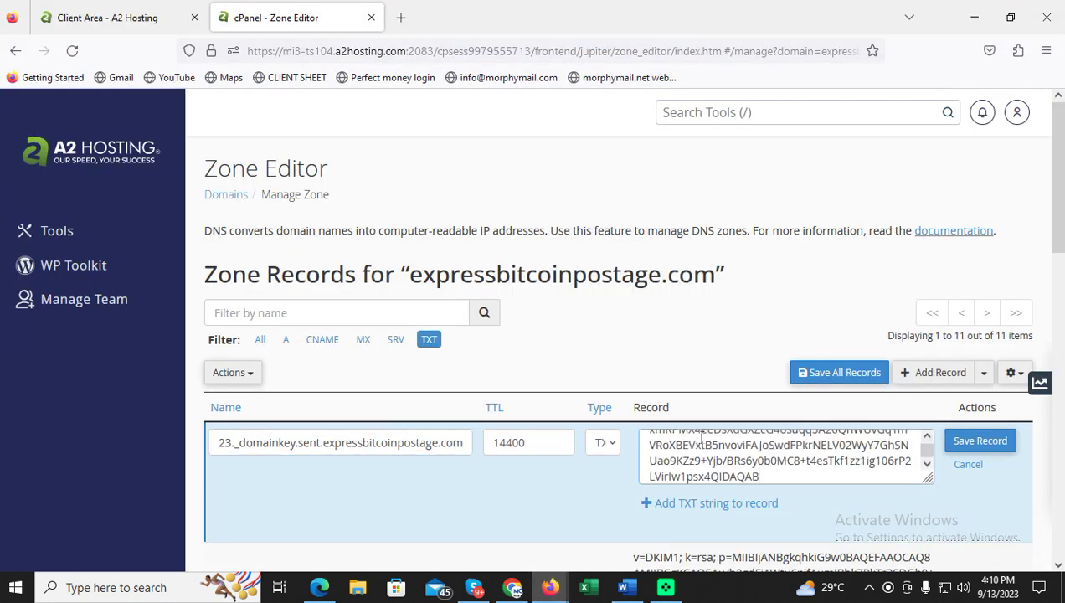
{"action": "left_click", "coordinate": [982, 441]}
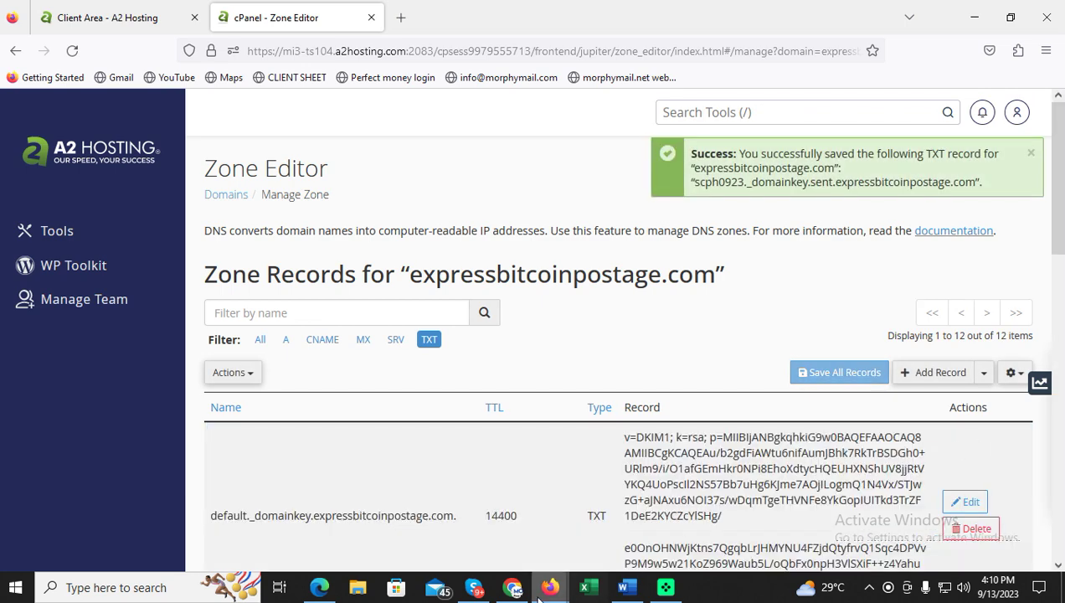
{"action": "left_click", "coordinate": [512, 589]}
Start a new CNAME record named sent.expressbitcoinpostage.com, copied from SparkPost's bounce settings.
{"action": "scroll", "coordinate": [624, 330], "scroll_direction": "down", "scroll_amount": 3}
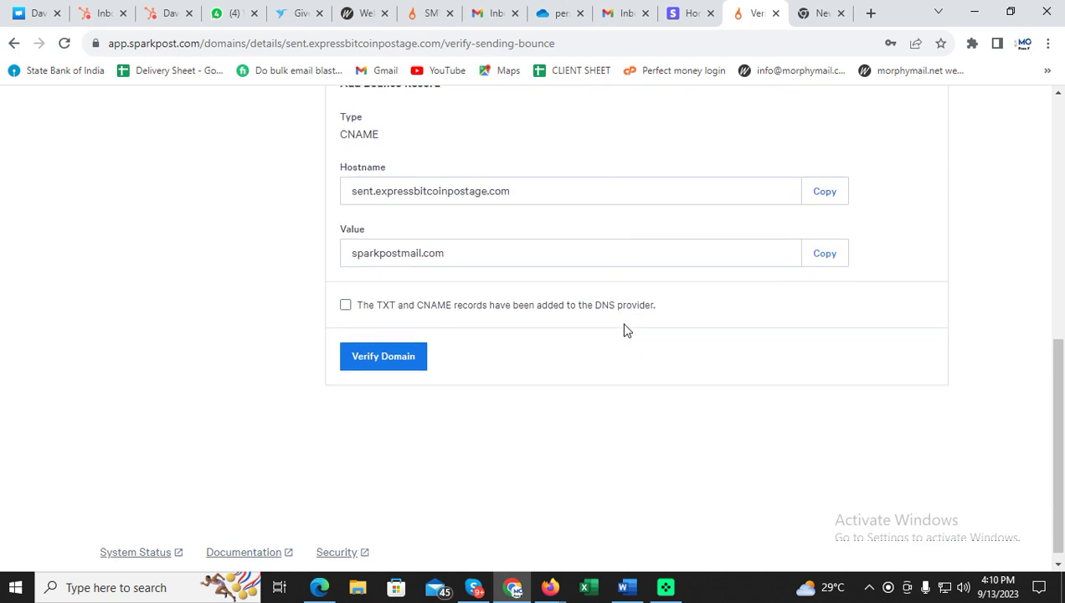
{"action": "scroll", "coordinate": [624, 330], "scroll_direction": "up", "scroll_amount": 1}
{"action": "left_click", "coordinate": [825, 269]}
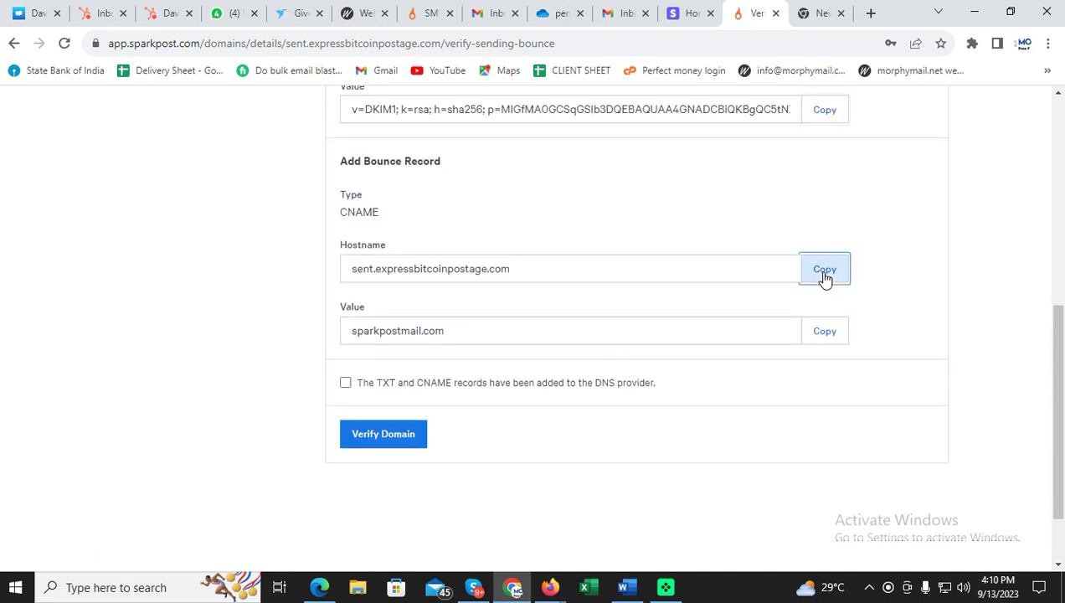
{"action": "left_click", "coordinate": [553, 587]}
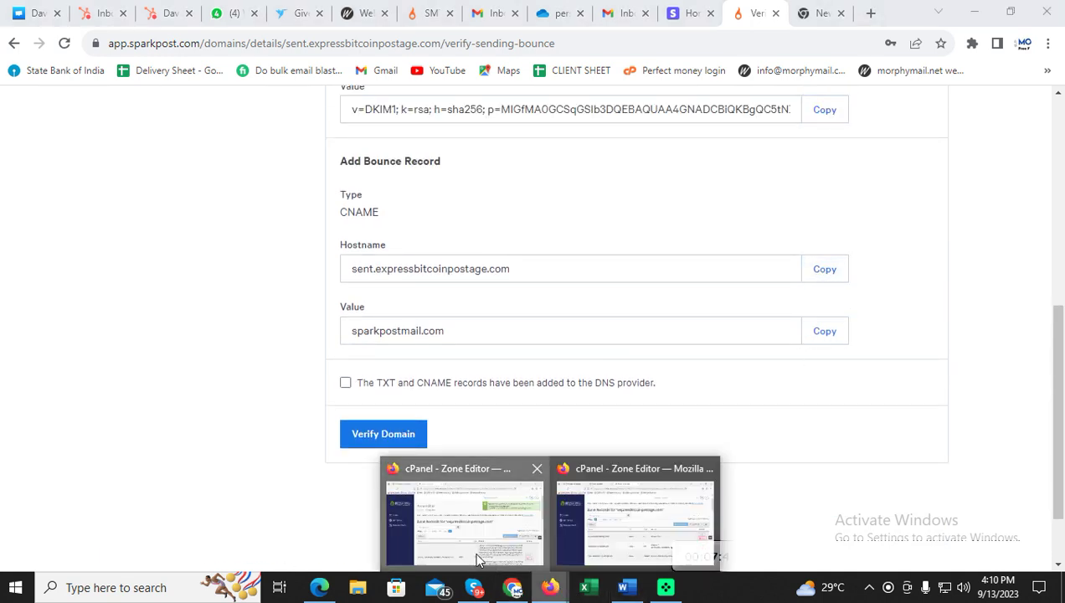
{"action": "left_click", "coordinate": [586, 519]}
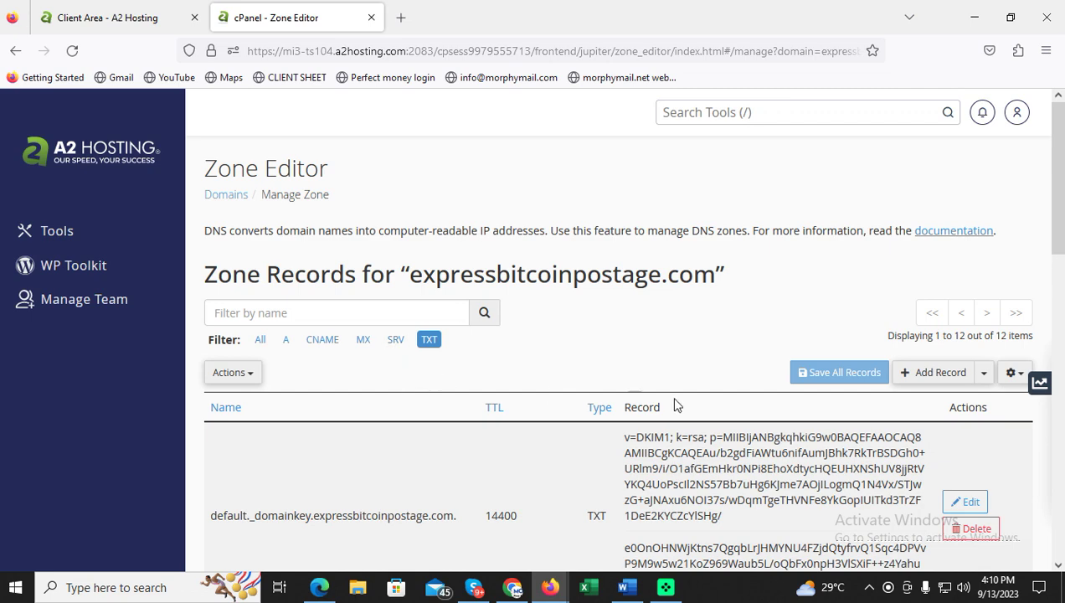
{"action": "left_click", "coordinate": [929, 375]}
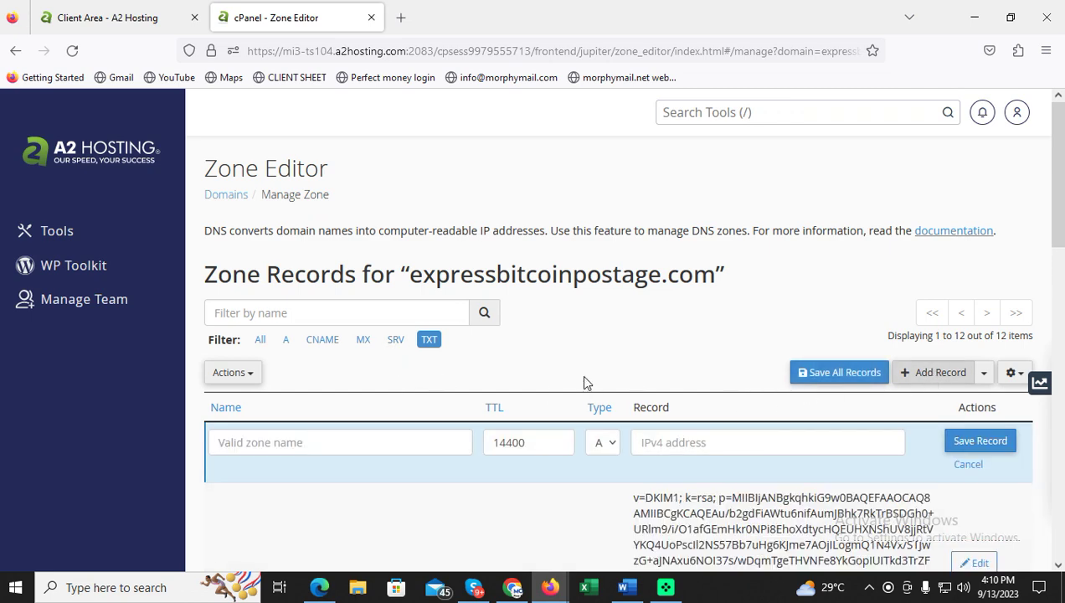
{"action": "scroll", "coordinate": [581, 376], "scroll_direction": "down", "scroll_amount": 2}
{"action": "left_click", "coordinate": [611, 286]}
{"action": "left_click", "coordinate": [616, 373]}
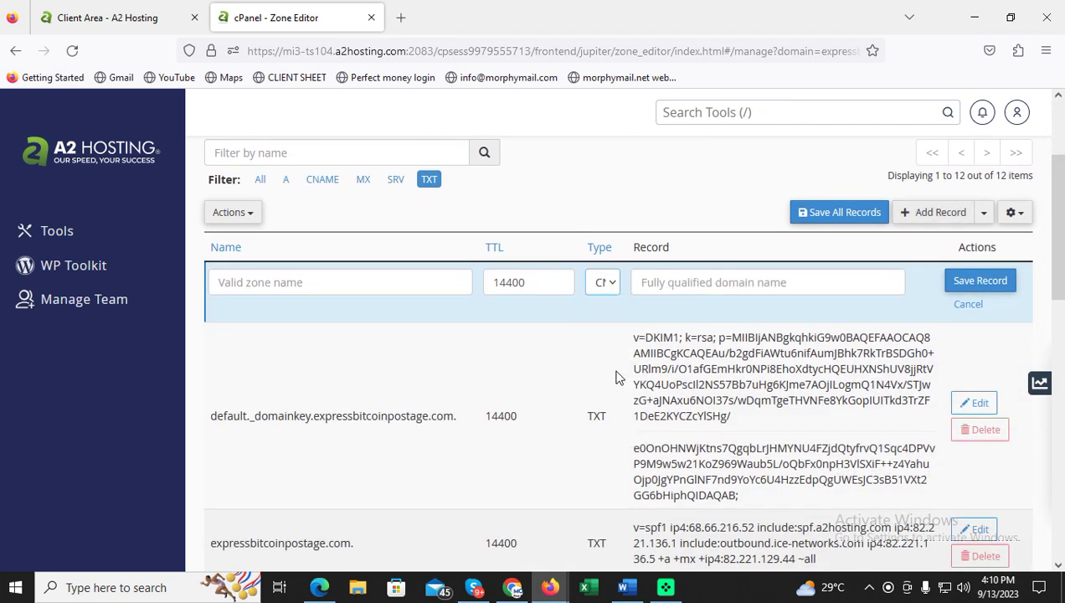
{"action": "left_click", "coordinate": [424, 283]}
{"action": "key", "text": "ctrl+v"}
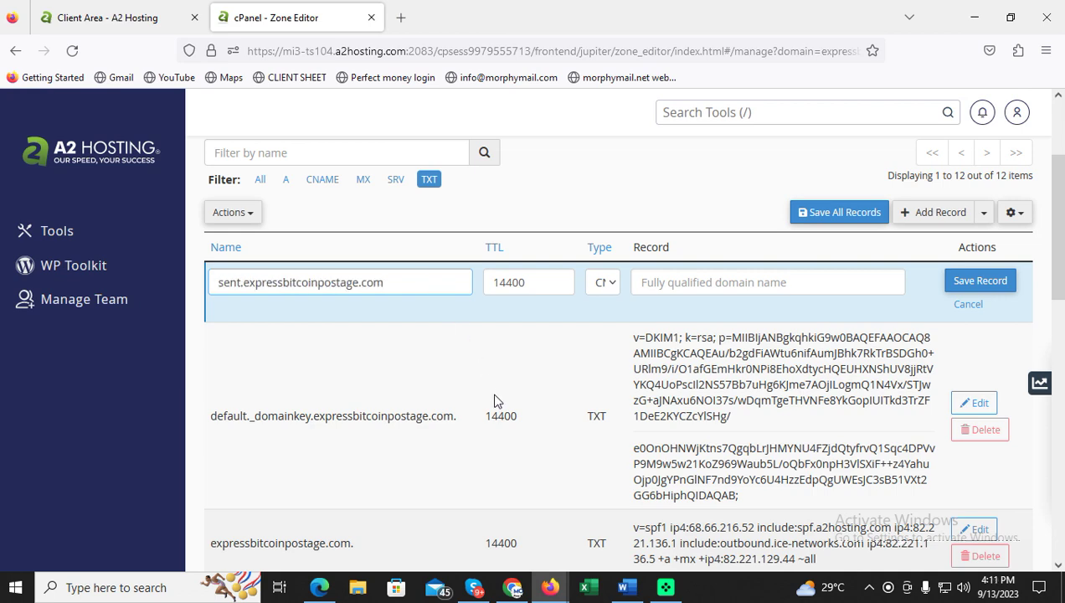
Set the CNAME value to sparkpostmail.com and save the record.
{"action": "left_click", "coordinate": [513, 587]}
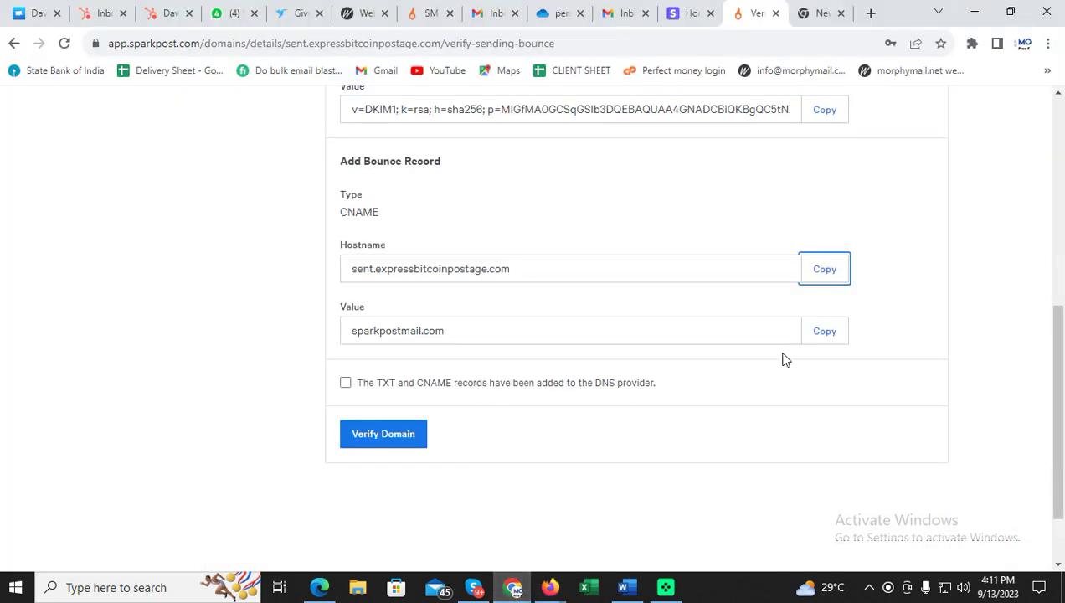
{"action": "left_click", "coordinate": [826, 335]}
{"action": "mouse_move", "coordinate": [550, 587]}
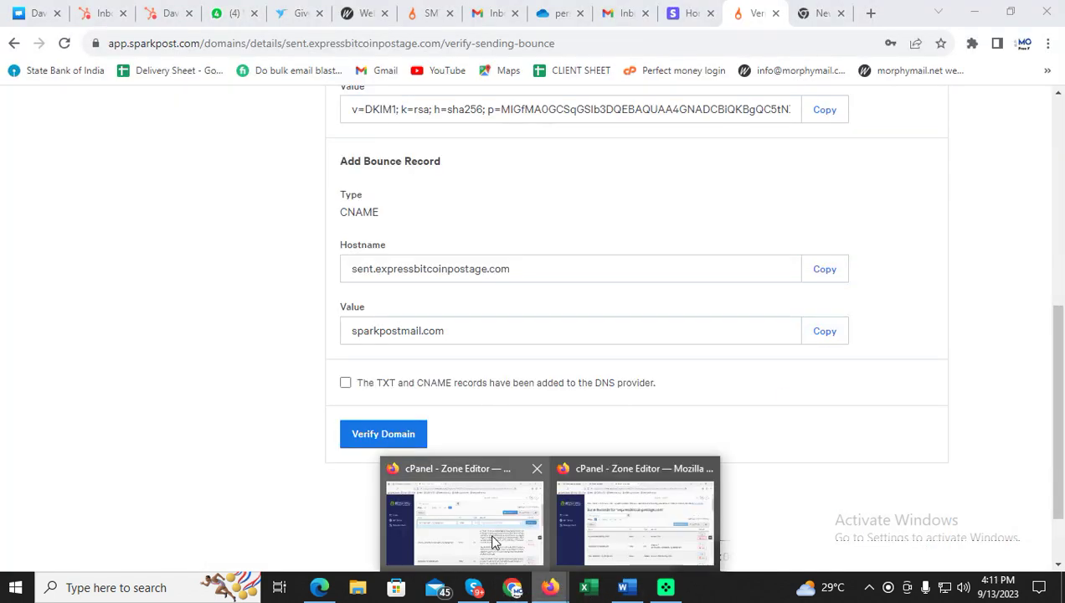
{"action": "left_click", "coordinate": [493, 542]}
{"action": "key", "text": "ctrl+v"}
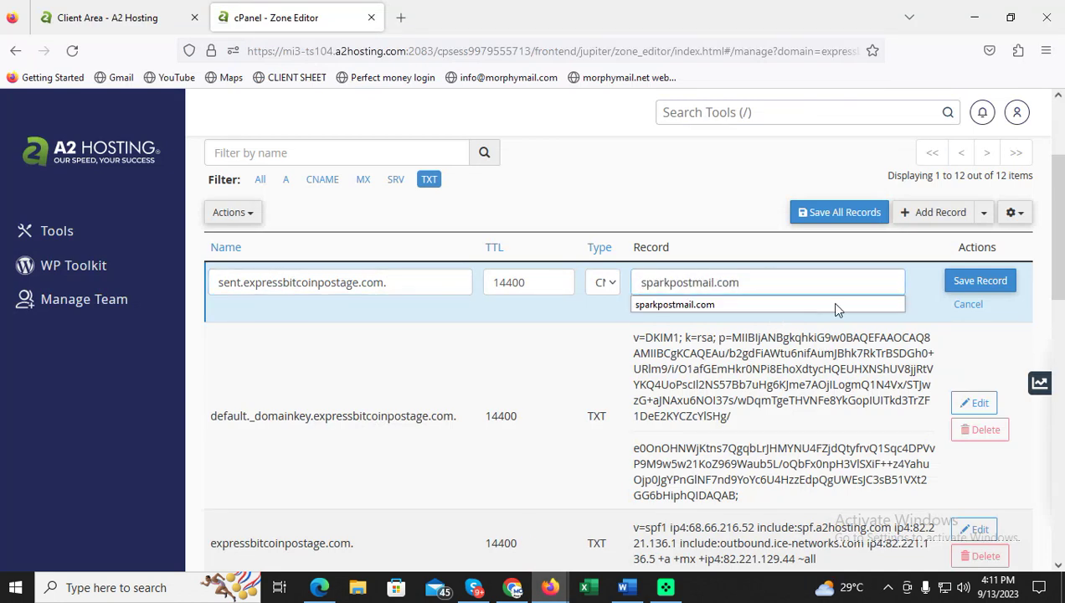
{"action": "left_click", "coordinate": [966, 281]}
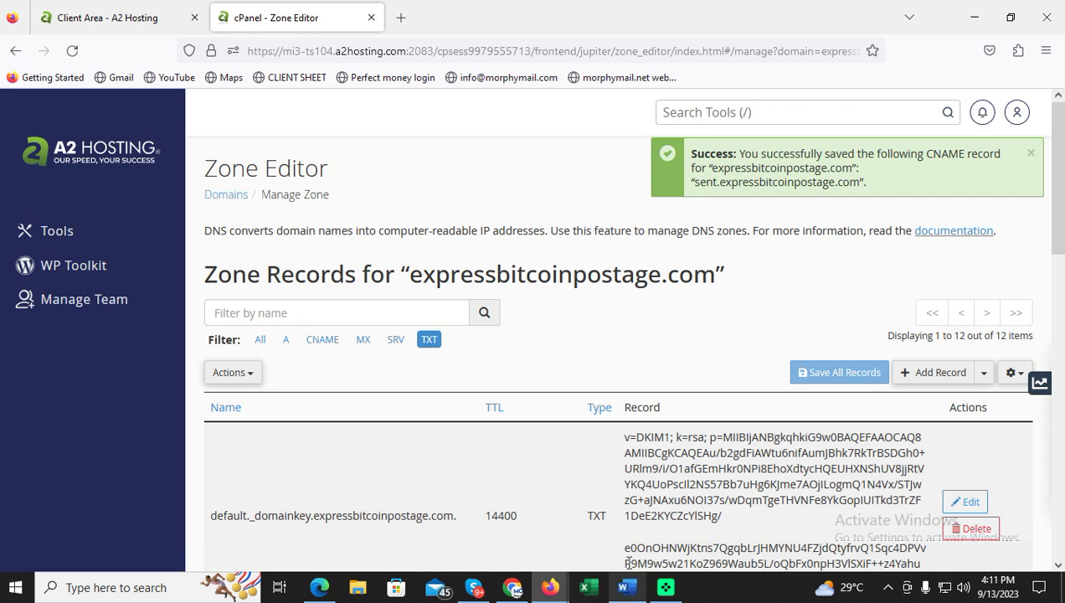
Confirm the DNS records are added and run SparkPost's domain verification.
{"action": "left_click", "coordinate": [513, 587]}
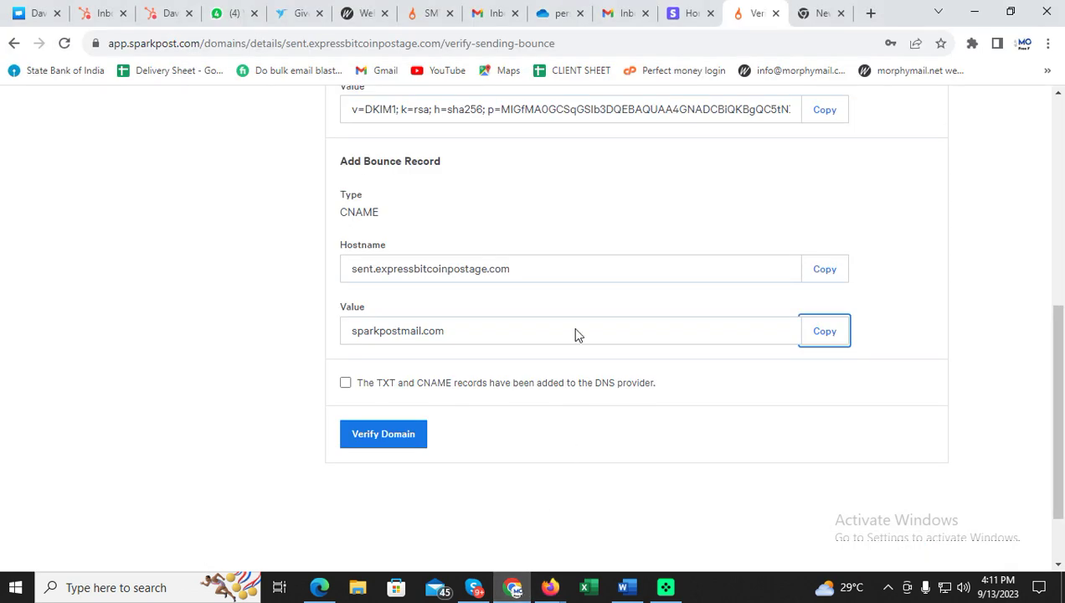
{"action": "left_click", "coordinate": [345, 383]}
{"action": "left_click", "coordinate": [382, 435]}
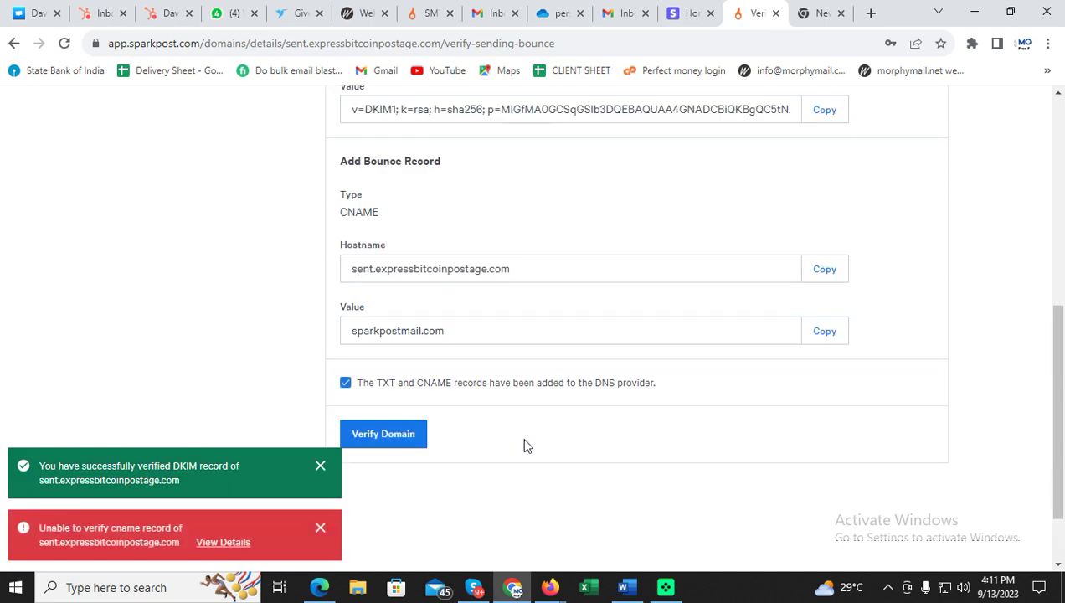
{"action": "left_click", "coordinate": [623, 587]}
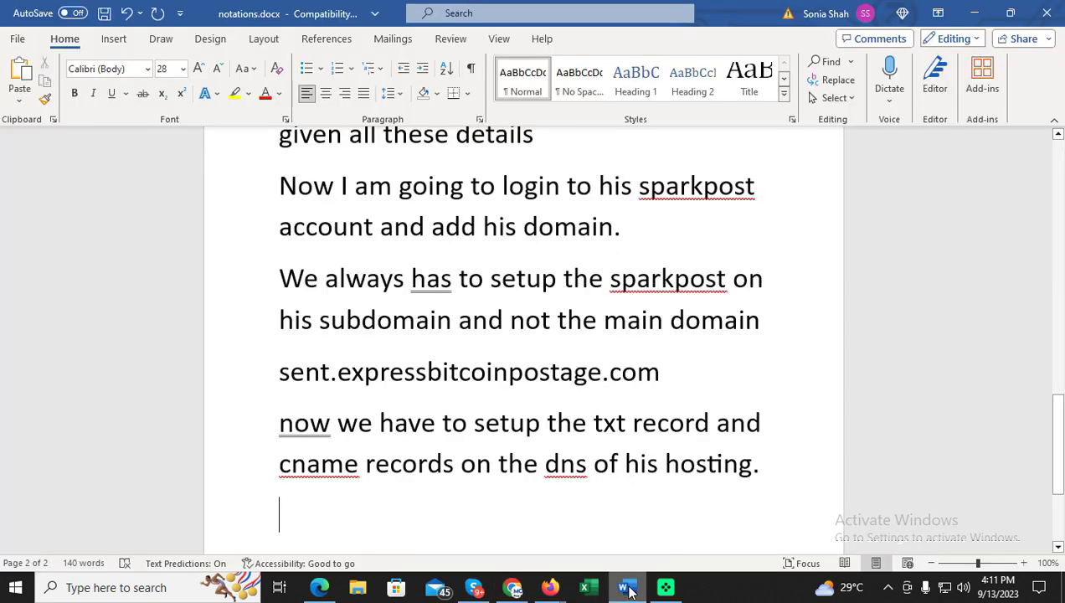
Note that DNS takes about 5 minutes to propagate, then re-run SparkPost's domain verification.
{"action": "type", "text": "It ta"}
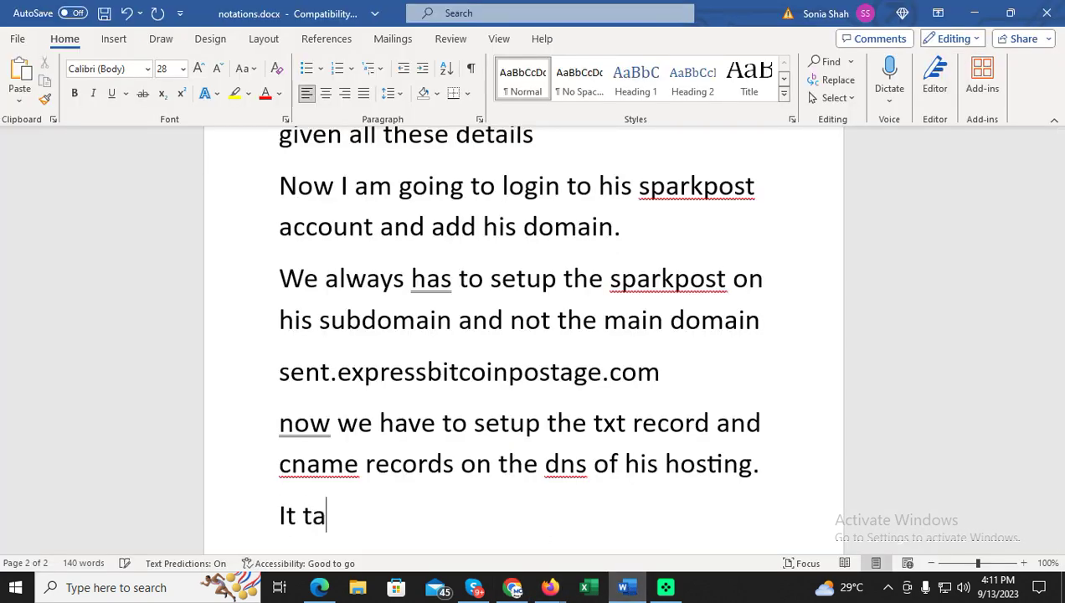
{"action": "type", "text": "kes approx. "}
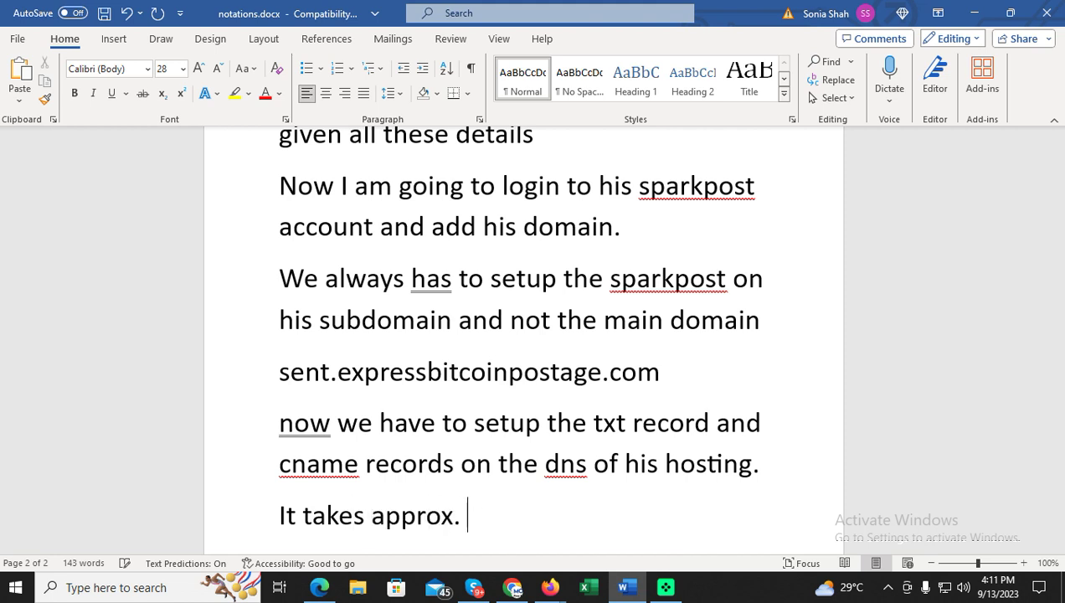
{"action": "type", "text": "5 minutes for "}
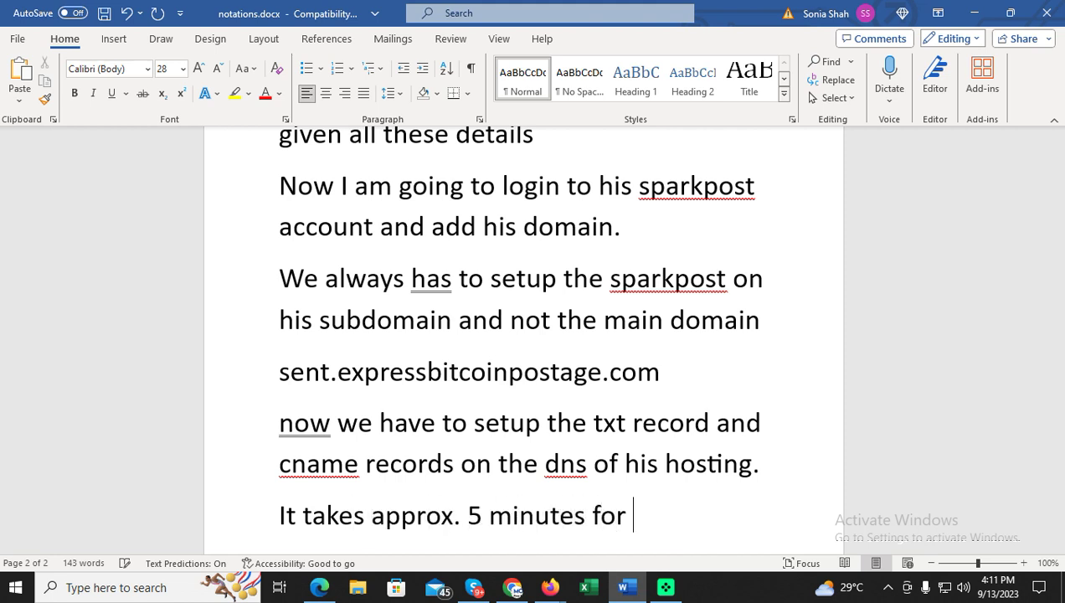
{"action": "type", "text": "dns to propo"}
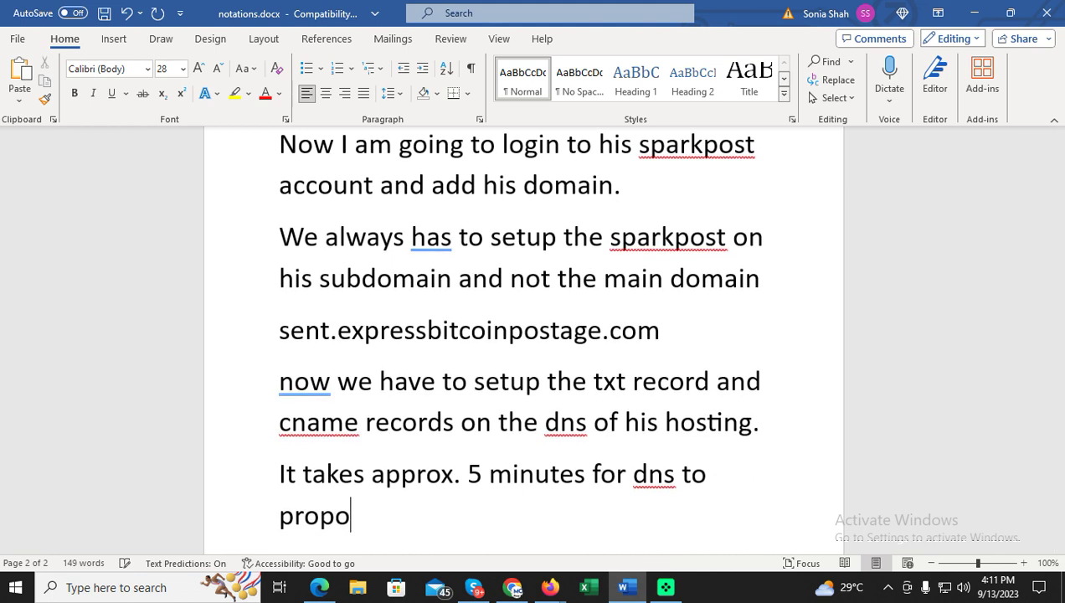
{"action": "key", "text": "BackSpace"}
{"action": "type", "text": "agate. So wait"}
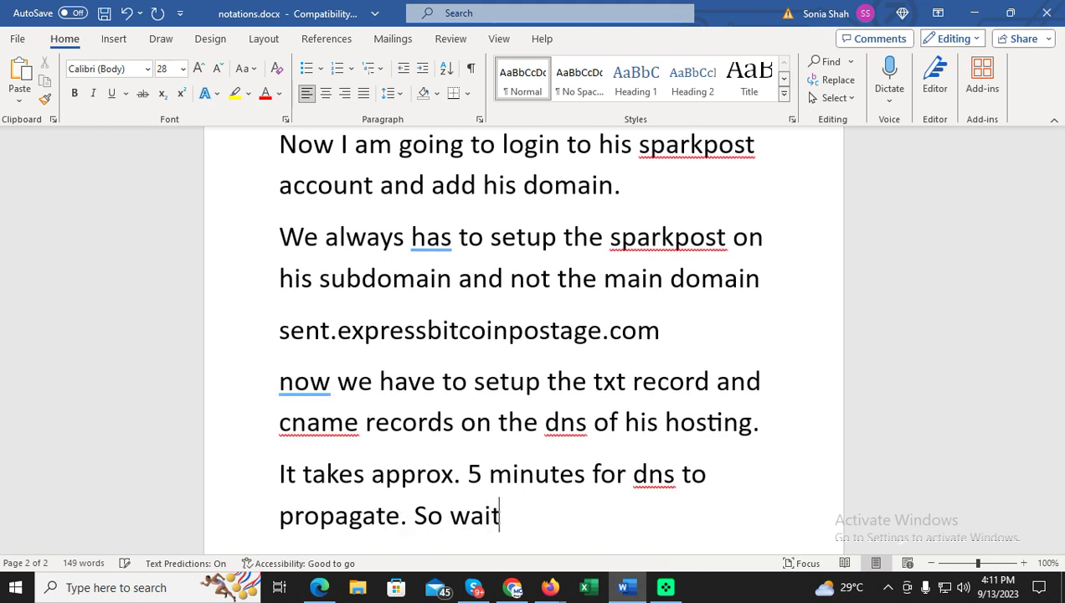
{"action": "type", "text": " 5 minutes."}
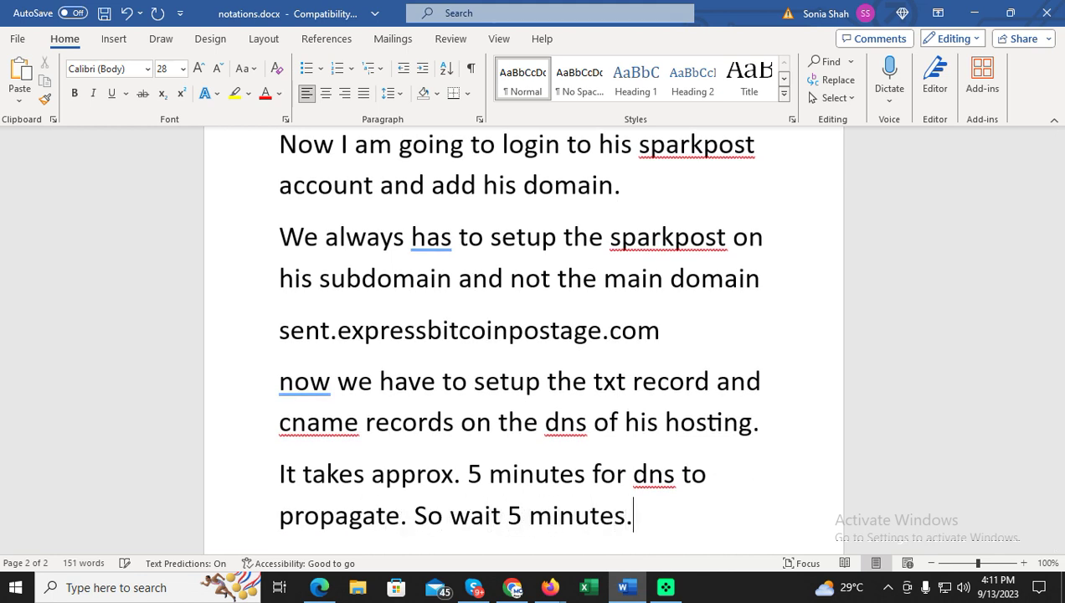
{"action": "key", "text": "BackSpace"}
{"action": "type", "text": " before "}
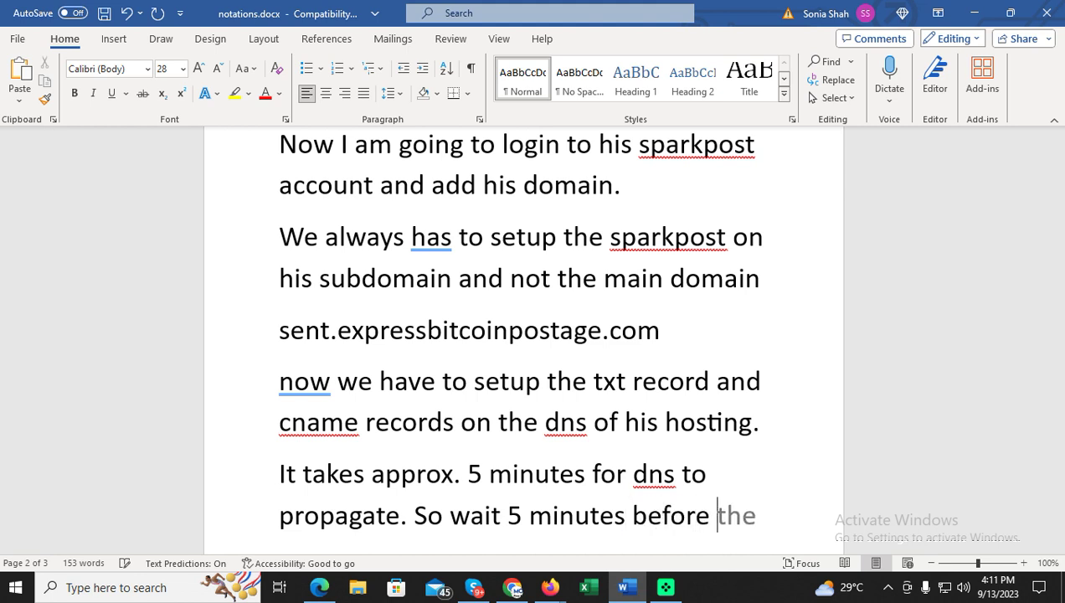
{"action": "type", "text": "clicking verif"}
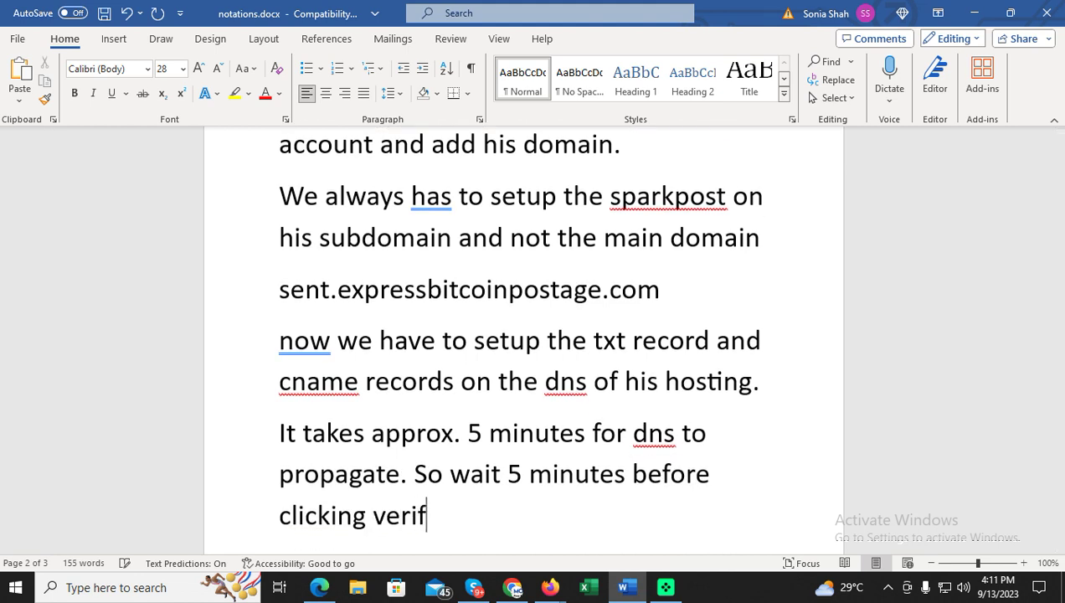
{"action": "type", "text": "y button in sparkpos"}
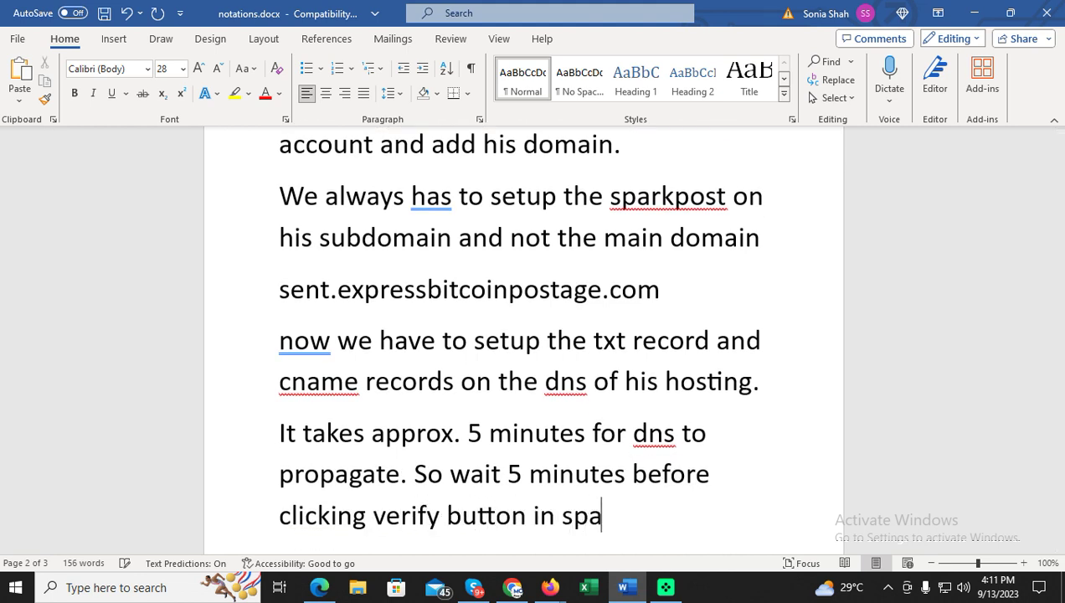
{"action": "scroll", "coordinate": [523, 335], "scroll_direction": "down", "scroll_amount": 3}
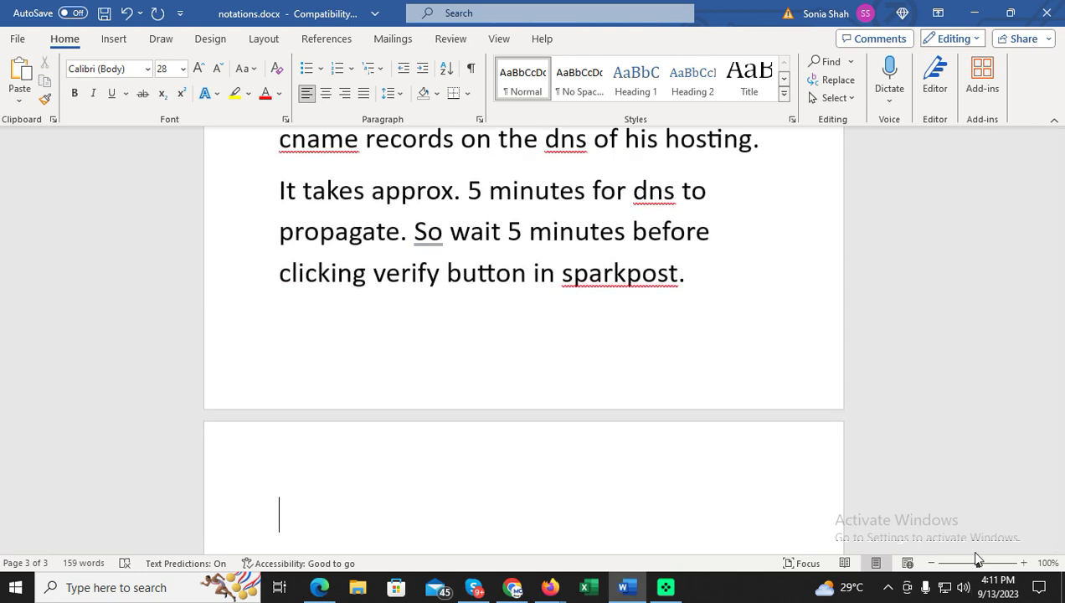
{"action": "key", "text": "alt+Tab"}
{"action": "left_click", "coordinate": [400, 437]}
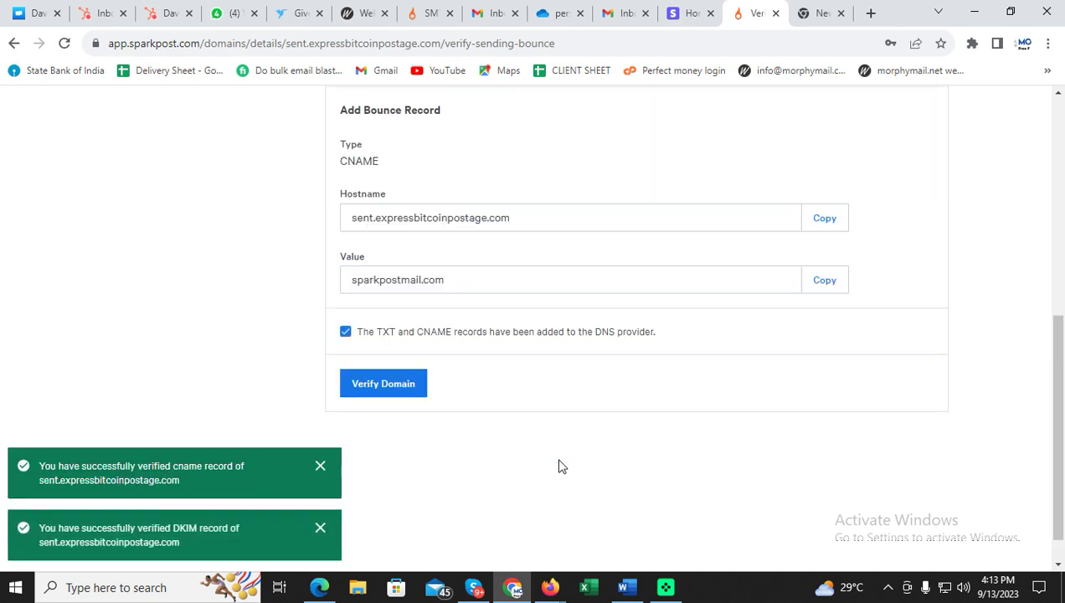
On a new page of the notes, write 'dns records has been verified.'.
{"action": "left_click", "coordinate": [630, 586]}
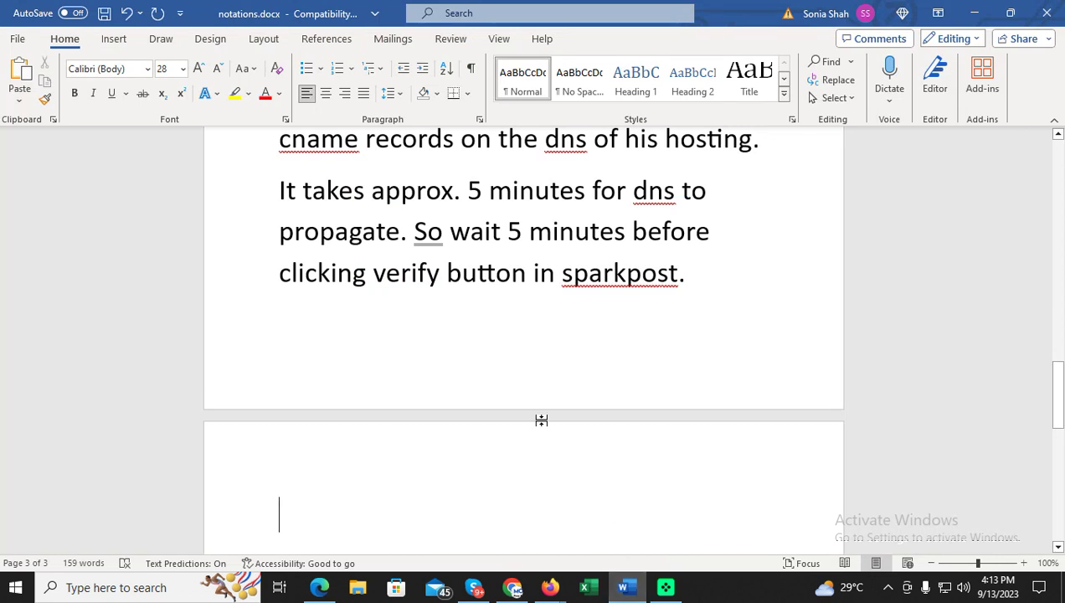
{"action": "key", "text": "ctrl+Return"}
{"action": "type", "text": "dns reco"}
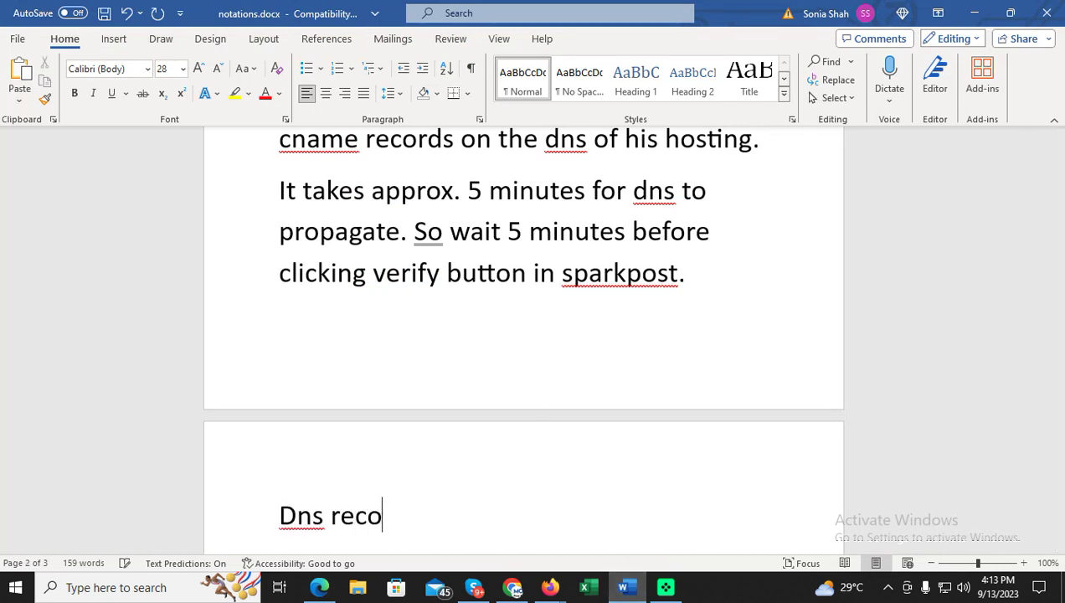
{"action": "type", "text": "rds has been verified."}
{"action": "key", "text": "Return"}
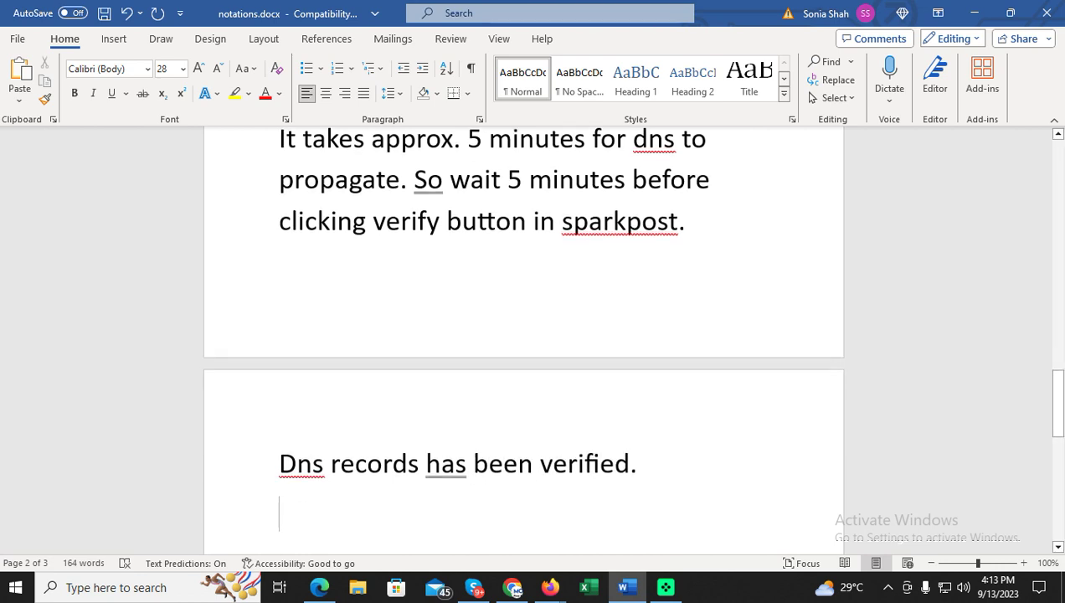
{"action": "key", "text": "alt+Tab"}
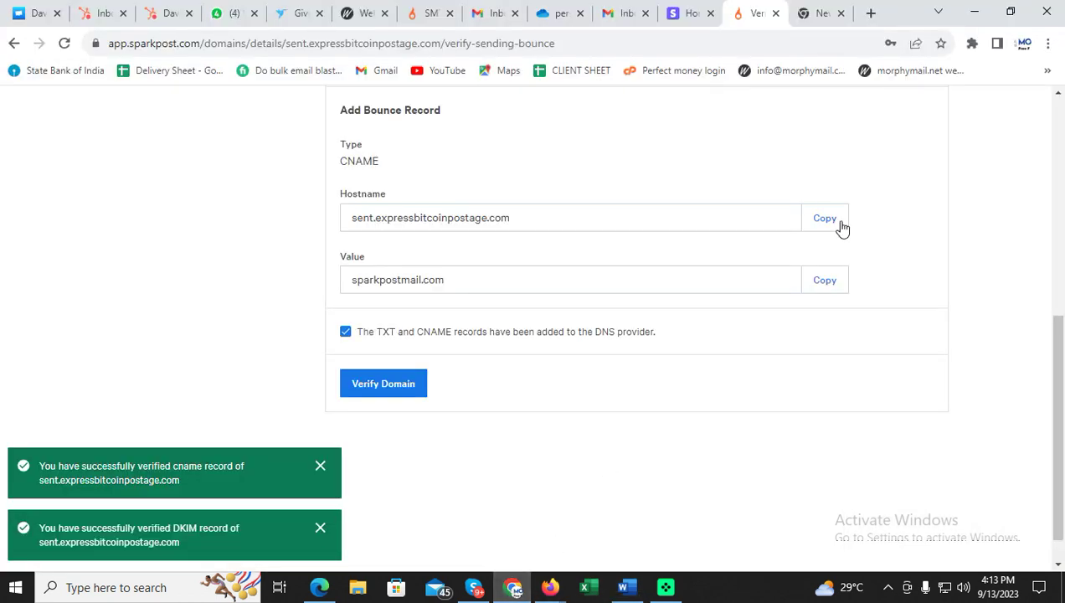
Review SparkPost's SMTP relay host and port, then return to the Sending Domains list.
{"action": "scroll", "coordinate": [841, 228], "scroll_direction": "up", "scroll_amount": 10}
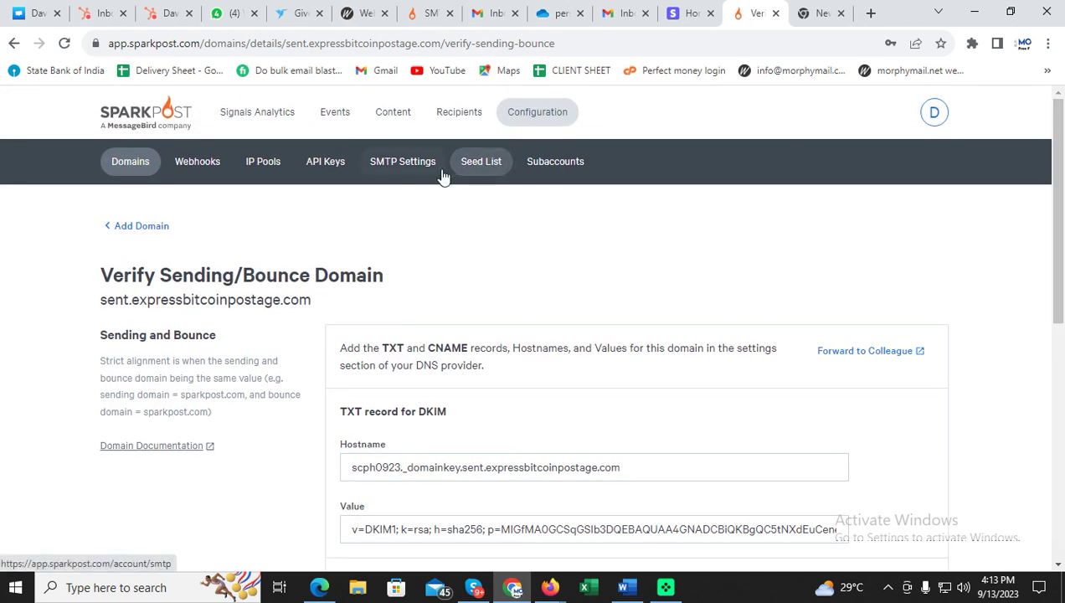
{"action": "left_click", "coordinate": [404, 163]}
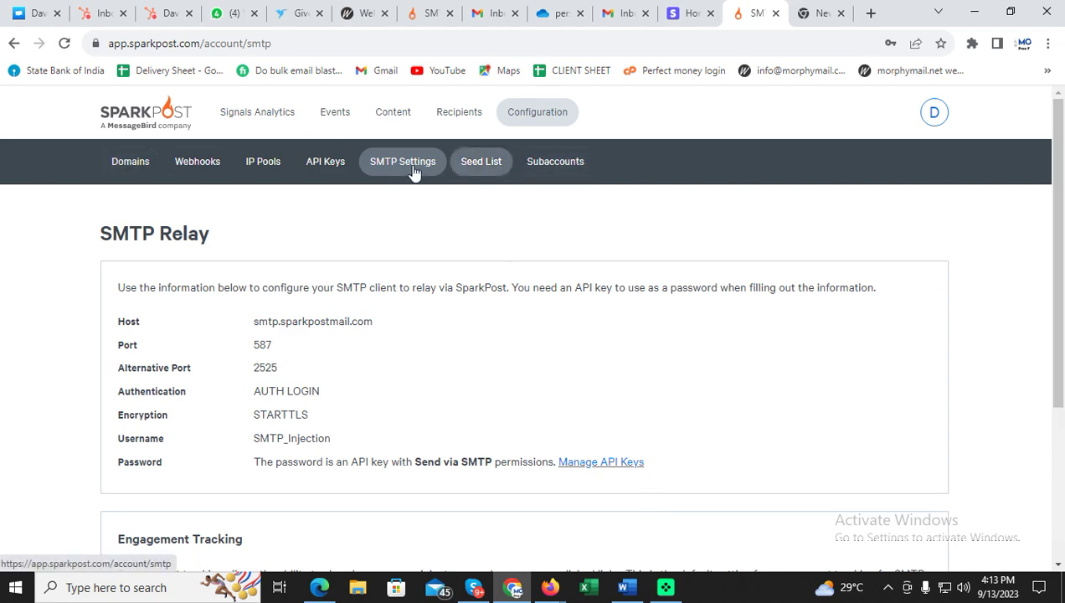
{"action": "left_click", "coordinate": [131, 169]}
{"action": "scroll", "coordinate": [518, 286], "scroll_direction": "down", "scroll_amount": 3}
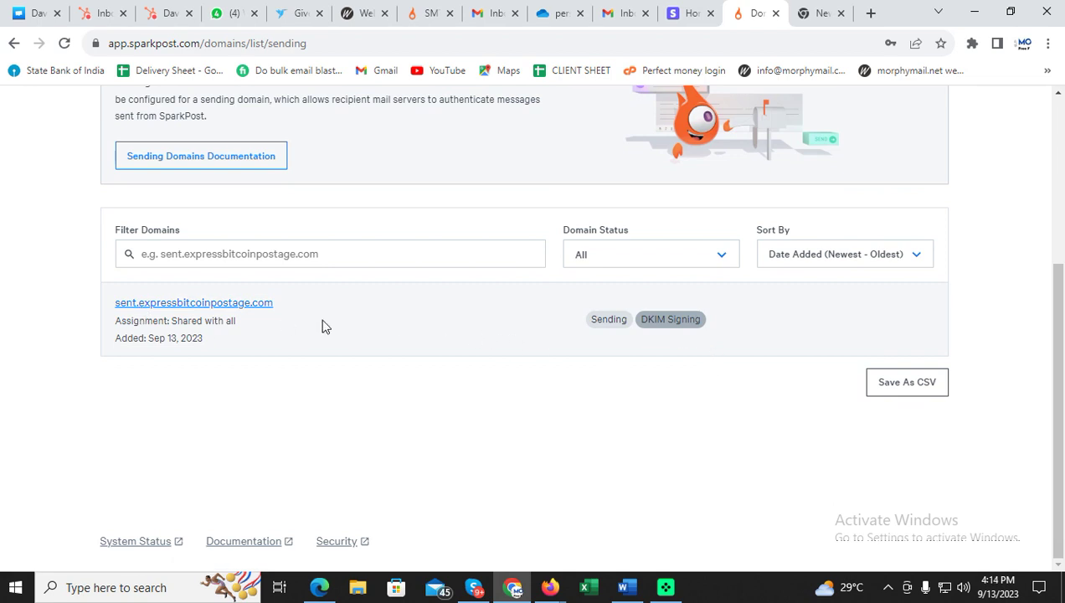
{"action": "scroll", "coordinate": [540, 335], "scroll_direction": "up", "scroll_amount": 3}
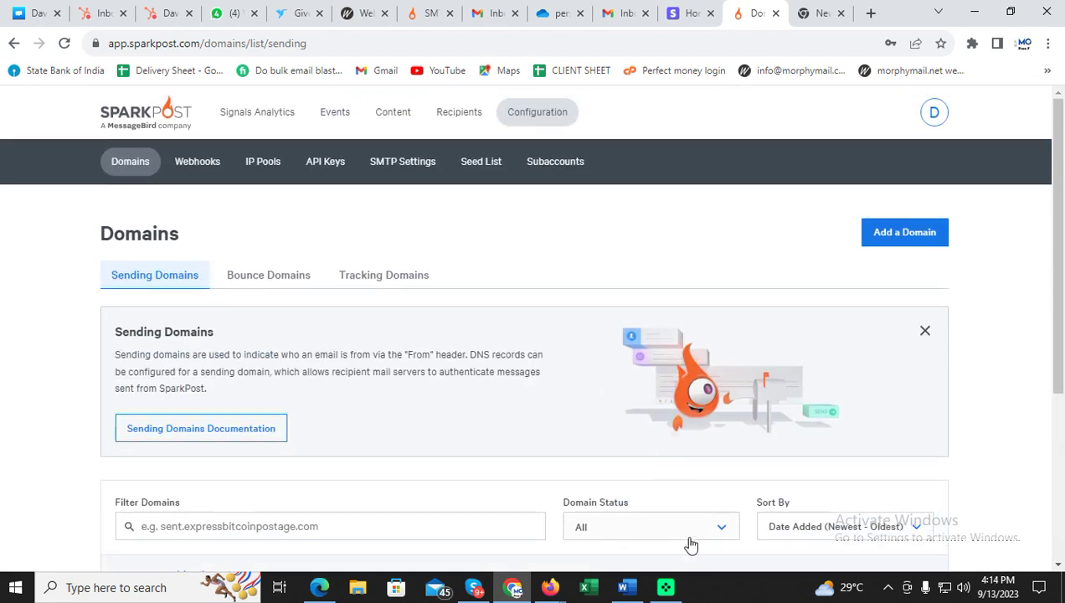
{"action": "left_click", "coordinate": [623, 587]}
Note that the CNAME record must be deleted before the subdomain can be created in hosting.
{"action": "type", "text": "Now we have to delete the cname record and create a subdomain"}
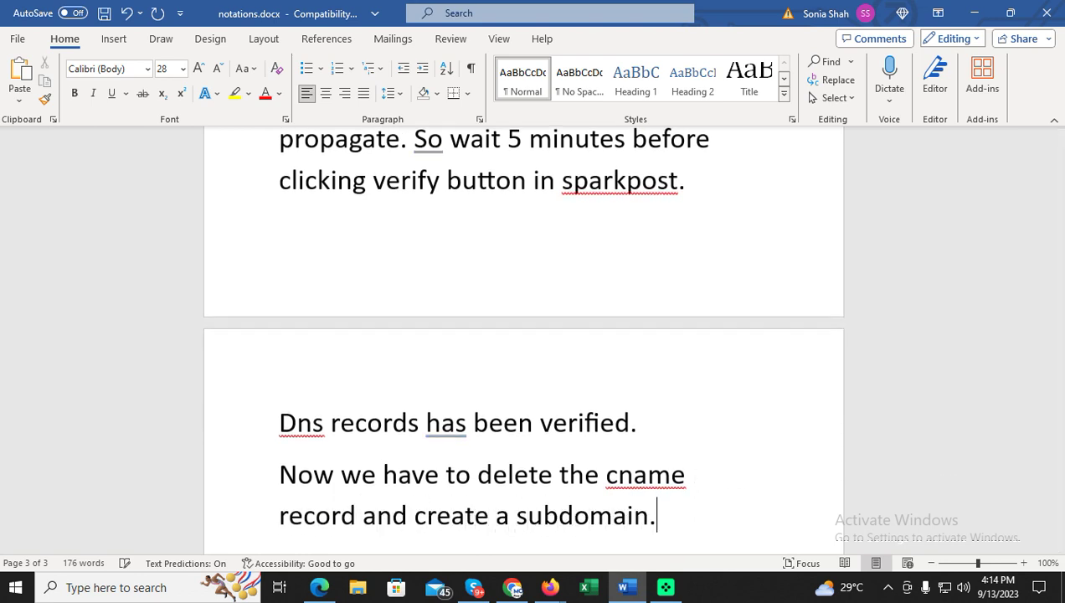
{"action": "type", "text": " in the hosting"}
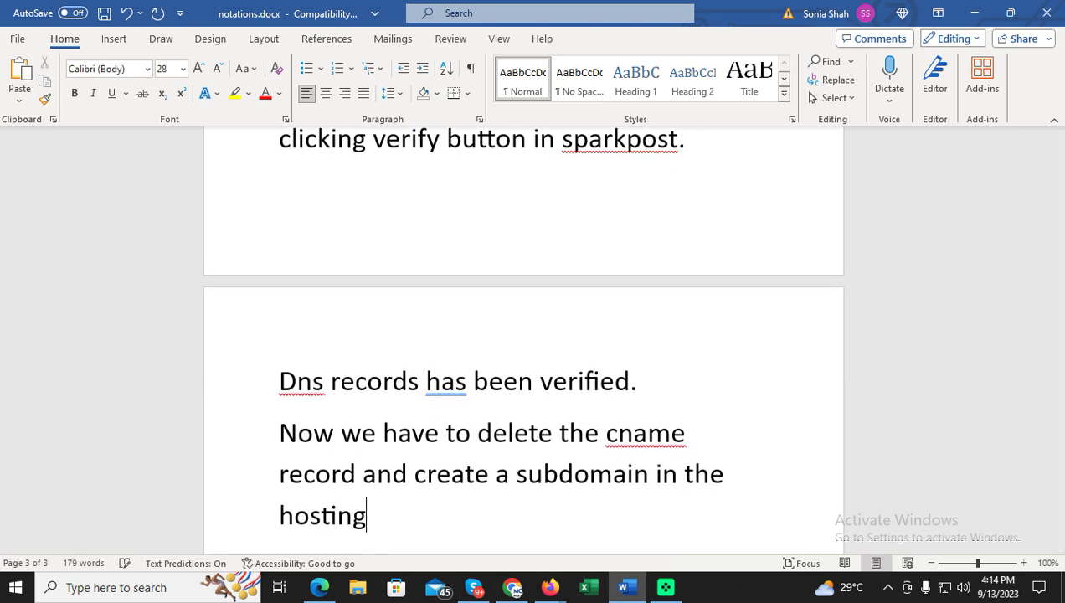
{"action": "key", "text": "Return"}
{"action": "type", "text": "please note without deleting the c"}
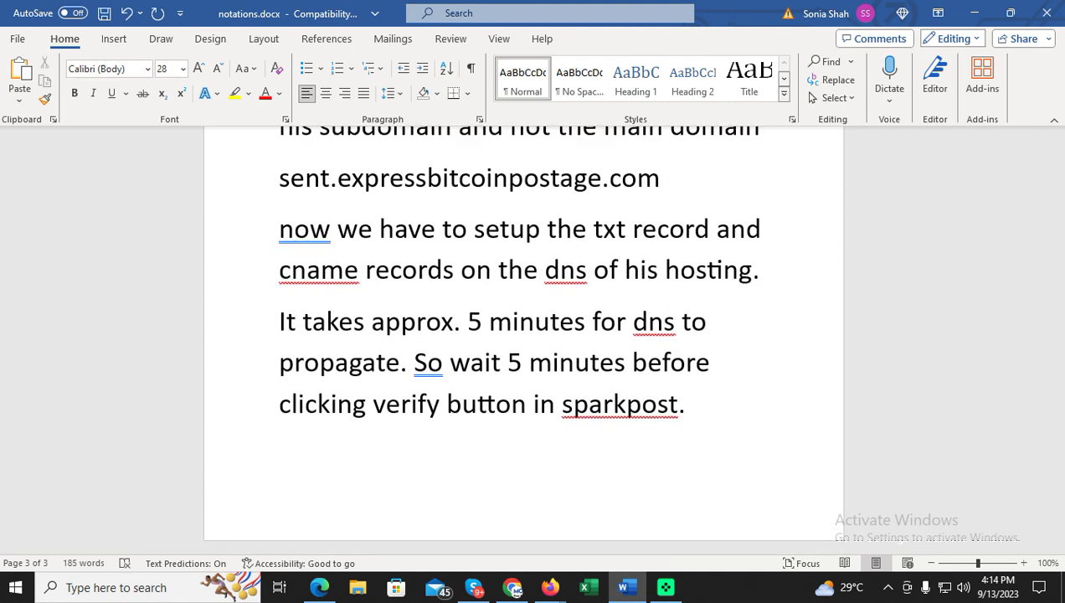
{"action": "type", "text": "name "}
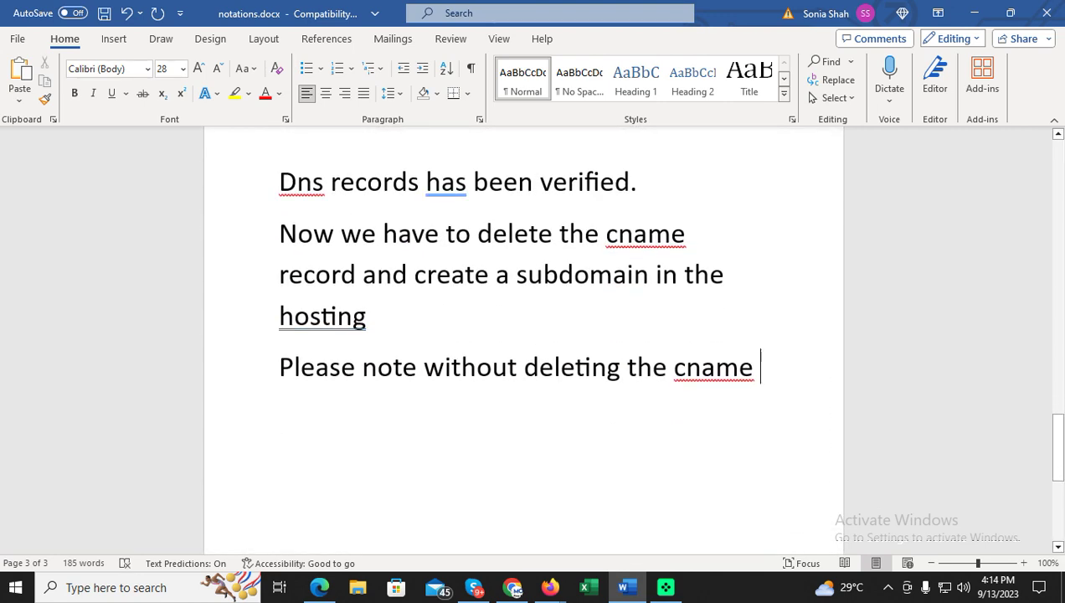
{"action": "type", "text": "record , you ca"}
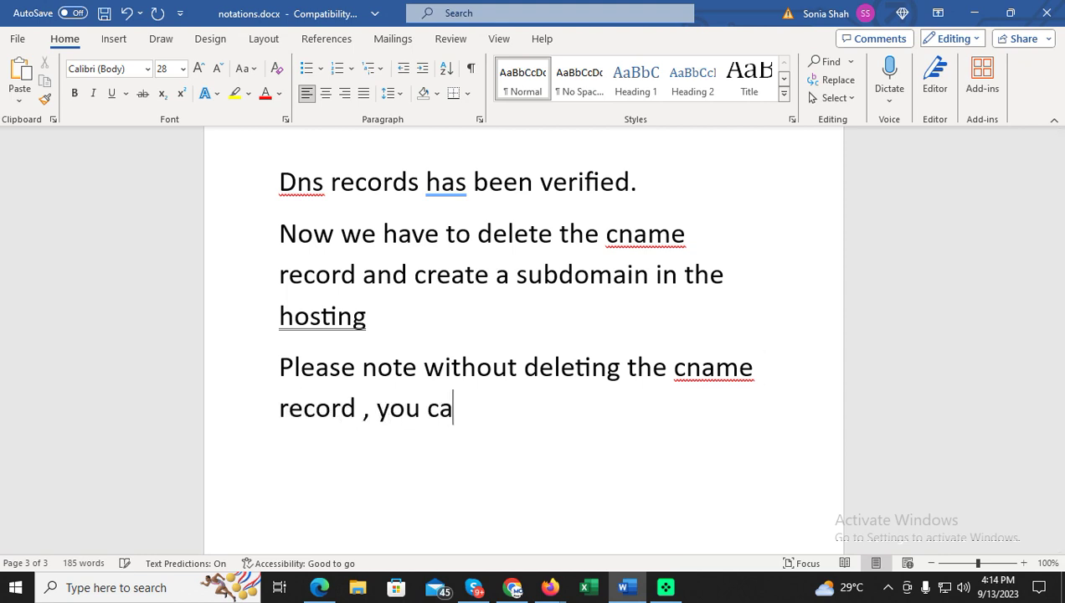
{"action": "type", "text": "nnot create the"}
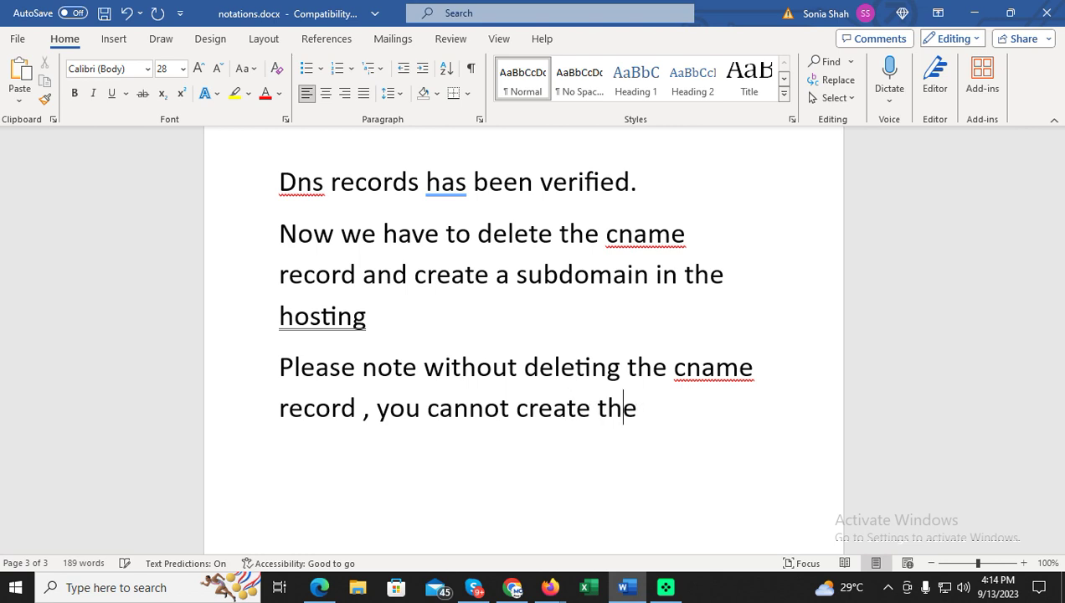
{"action": "type", "text": " subdomain."}
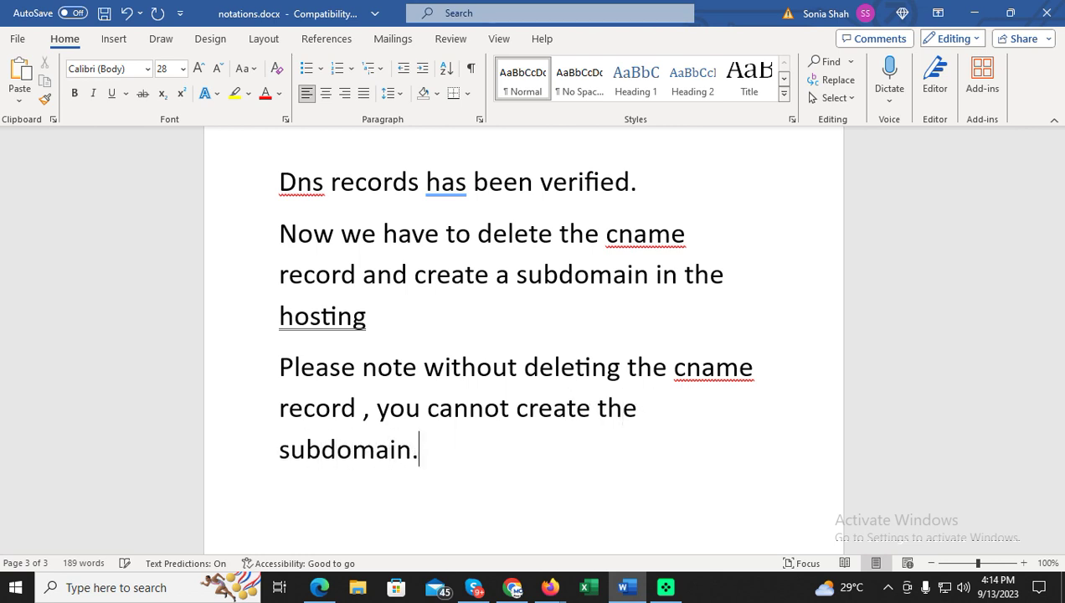
{"action": "left_click", "coordinate": [513, 587]}
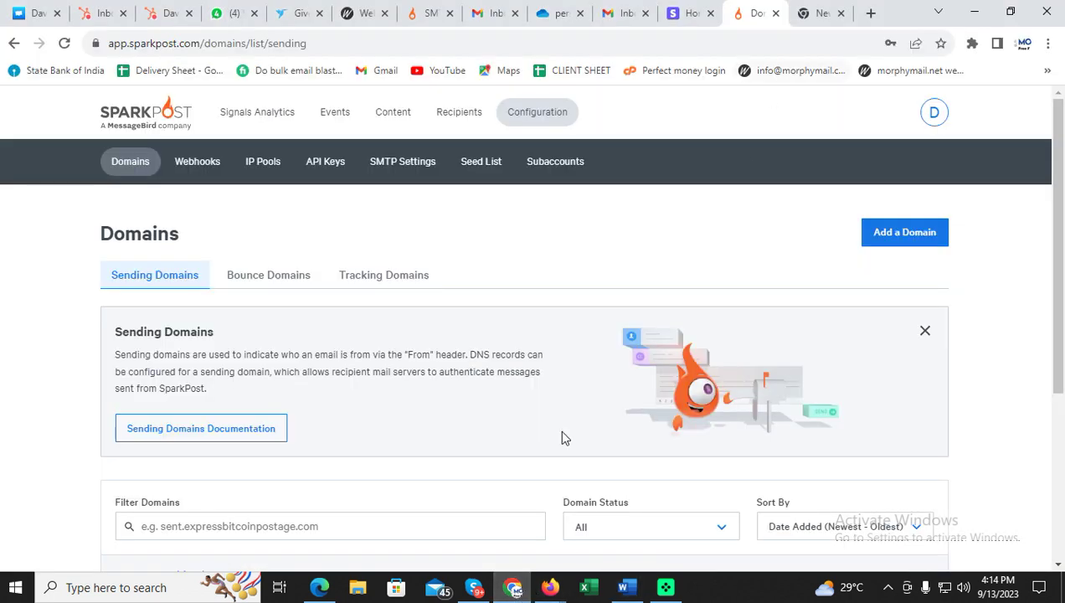
Return to cPanel's Zone Editor and scroll through the 12 TXT records of expressbitcoinpostage.com.
{"action": "mouse_move", "coordinate": [549, 589]}
{"action": "left_click", "coordinate": [472, 551]}
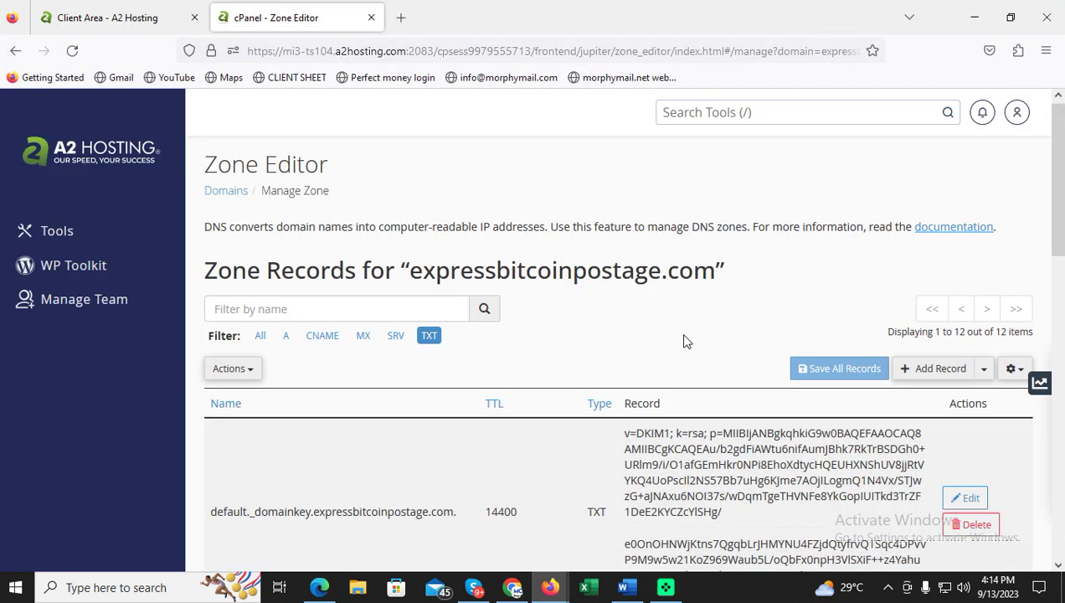
{"action": "scroll", "coordinate": [685, 340], "scroll_direction": "down", "scroll_amount": 10}
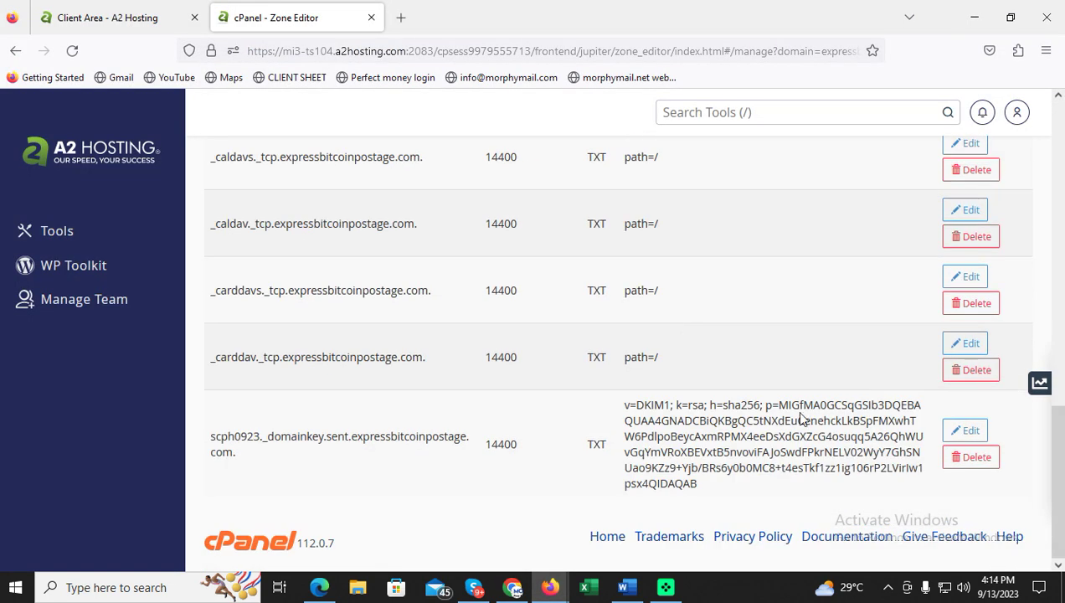
{"action": "scroll", "coordinate": [804, 415], "scroll_direction": "up", "scroll_amount": 10}
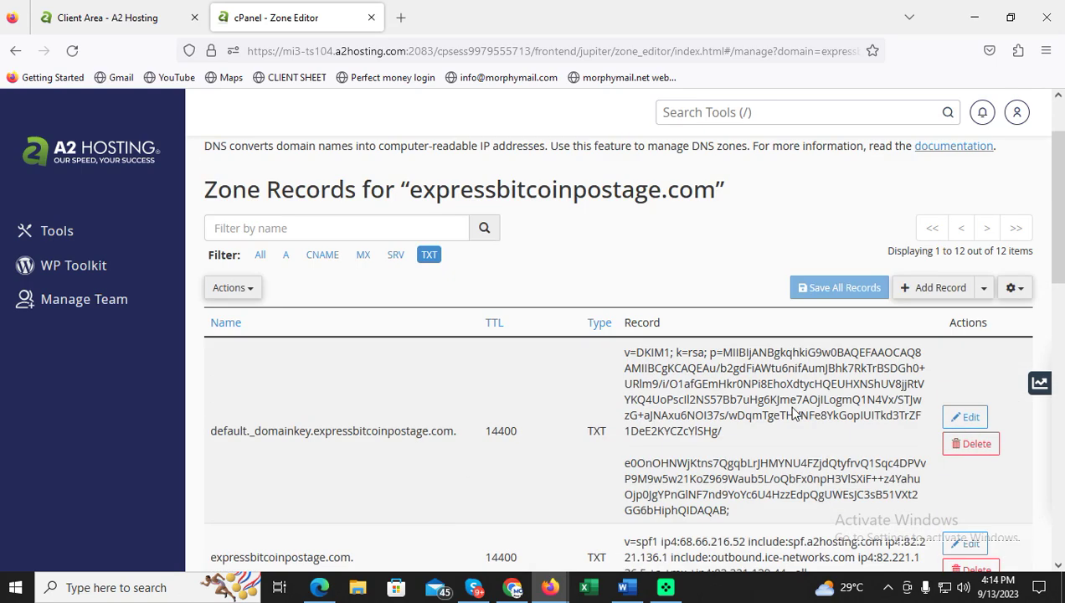
{"action": "scroll", "coordinate": [794, 414], "scroll_direction": "down", "scroll_amount": 2}
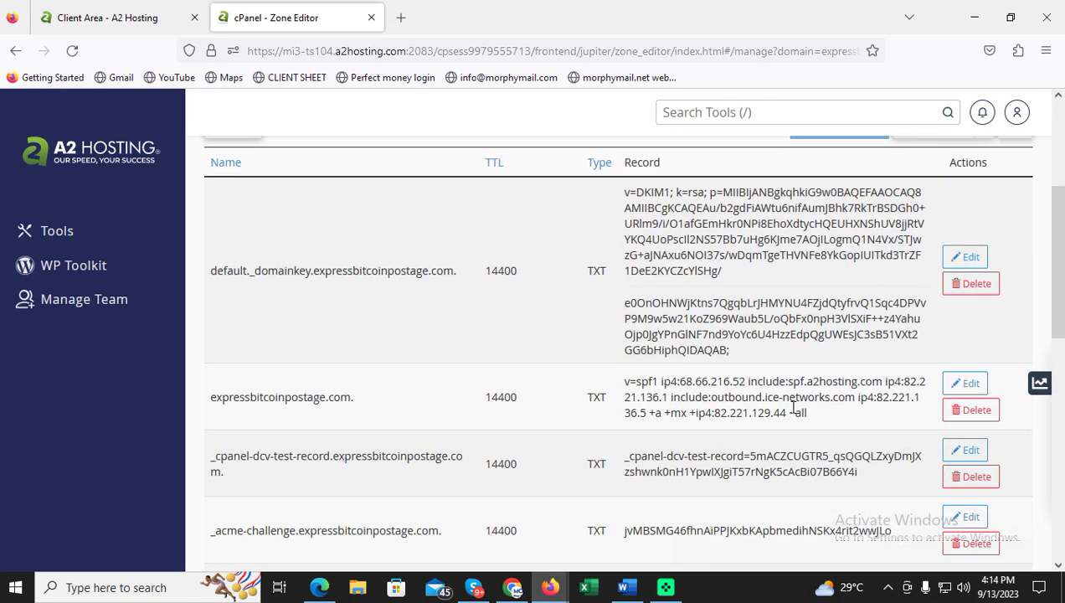
{"action": "scroll", "coordinate": [794, 408], "scroll_direction": "down", "scroll_amount": 10}
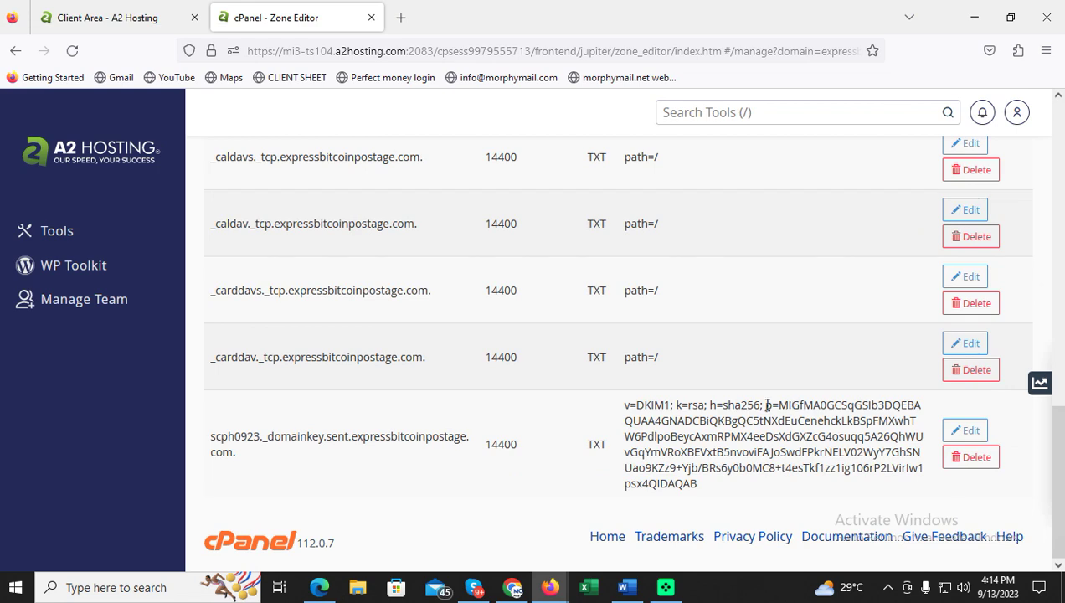
{"action": "scroll", "coordinate": [767, 405], "scroll_direction": "up", "scroll_amount": 10}
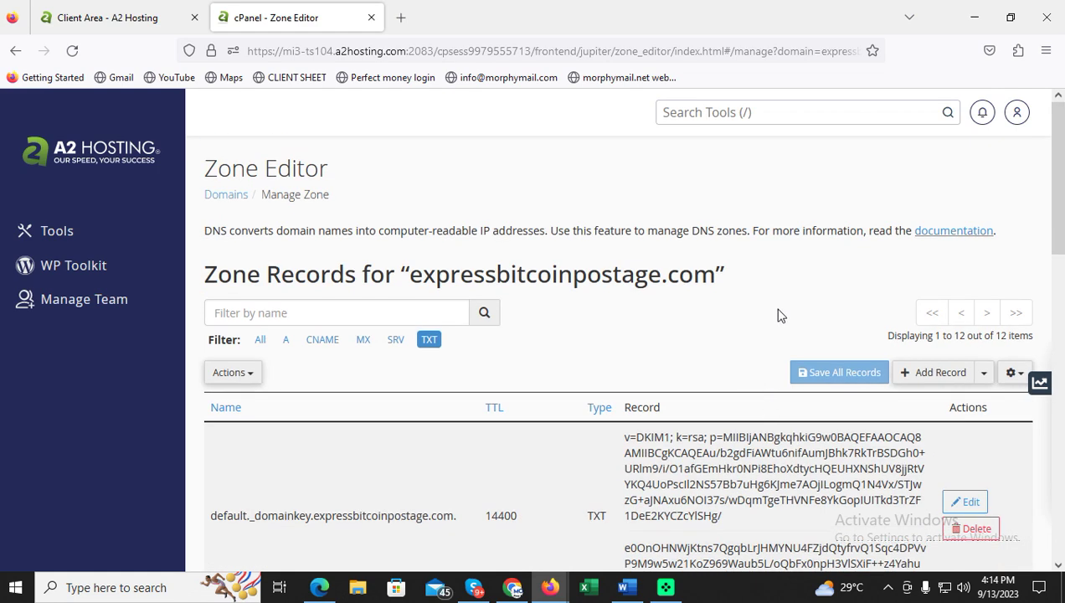
{"action": "right_click", "coordinate": [807, 265]}
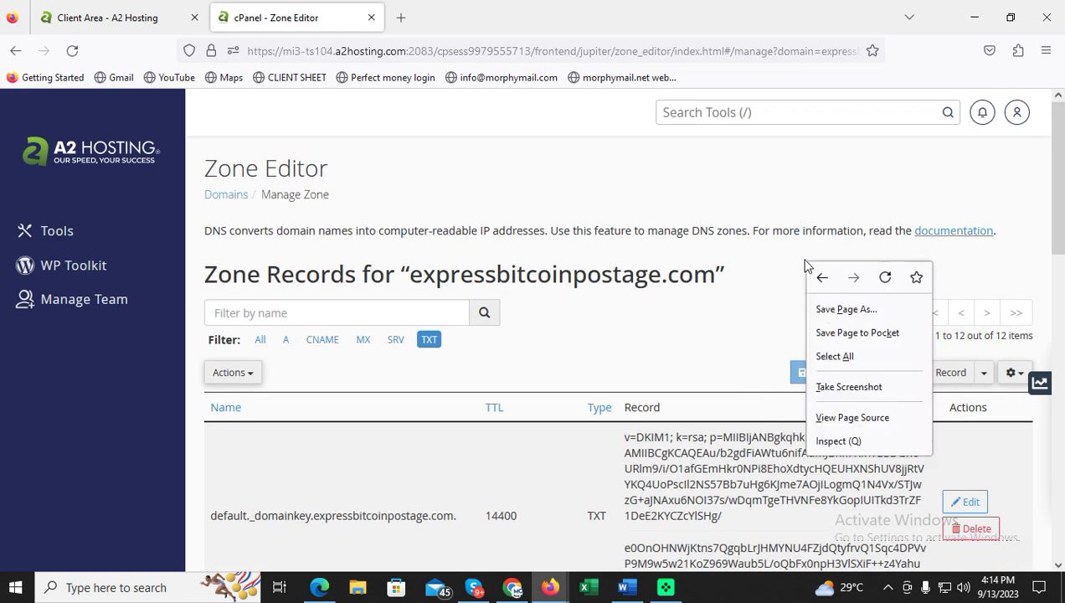
Reload the zone records and delete the sent.expressbitcoinpostage.com CNAME record.
{"action": "left_click", "coordinate": [884, 277]}
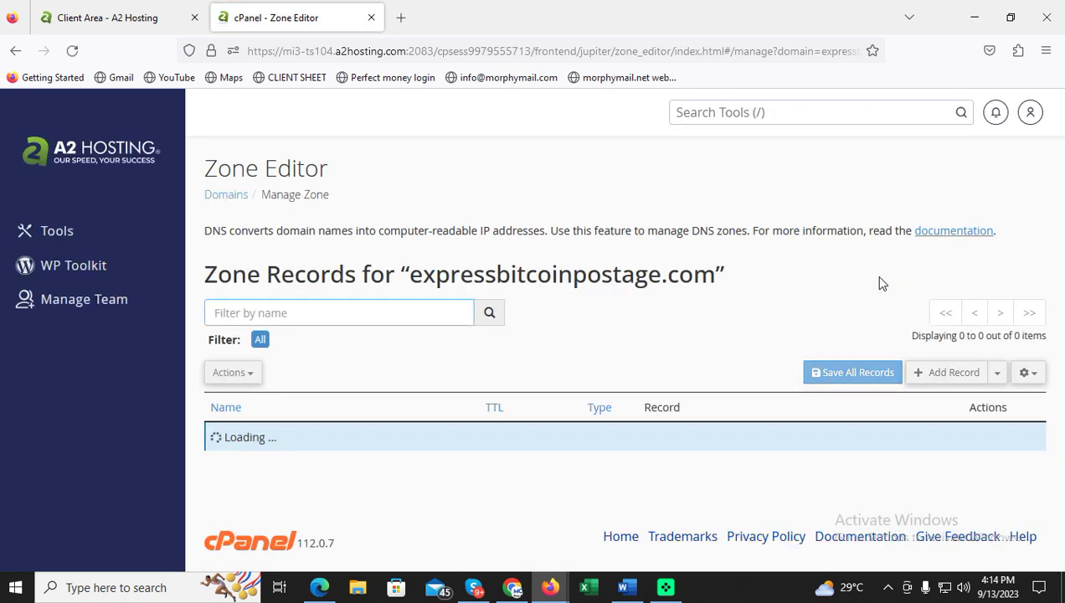
{"action": "scroll", "coordinate": [879, 283], "scroll_direction": "down", "scroll_amount": 4}
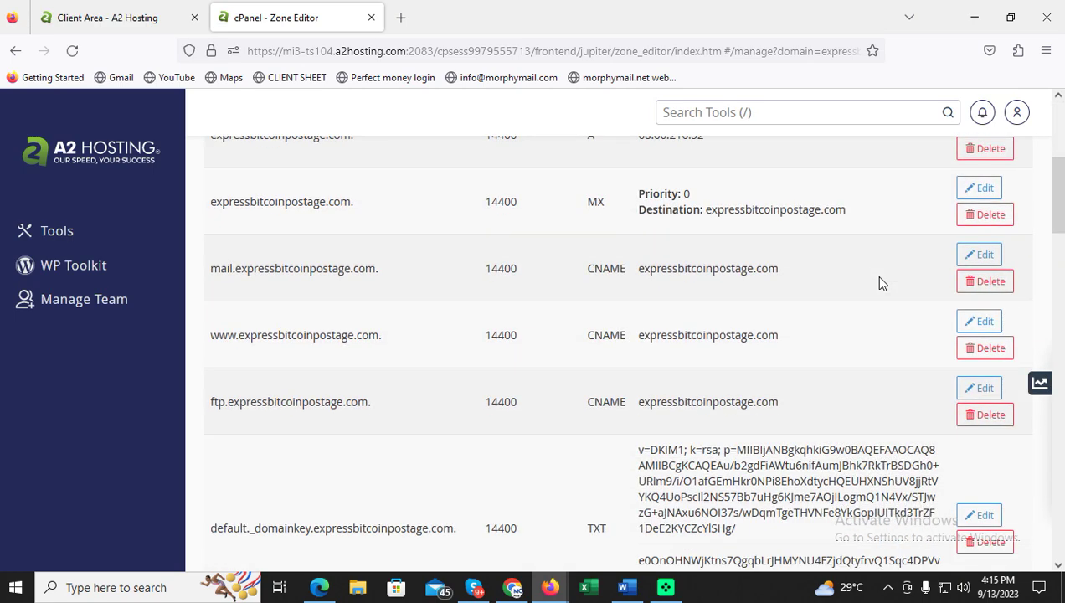
{"action": "scroll", "coordinate": [879, 283], "scroll_direction": "down", "scroll_amount": 12}
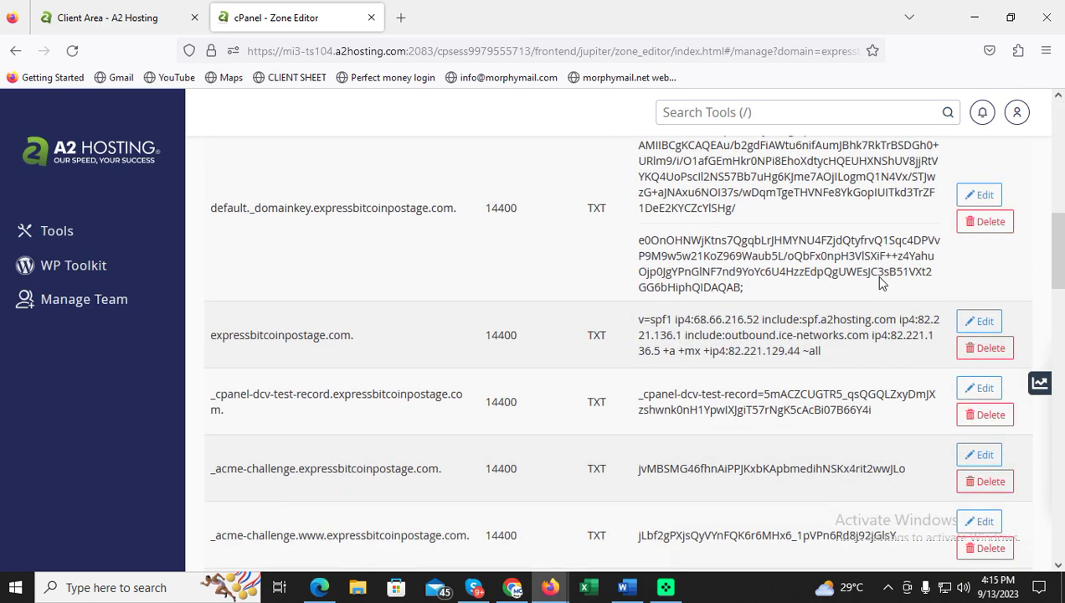
{"action": "scroll", "coordinate": [880, 283], "scroll_direction": "down", "scroll_amount": 8}
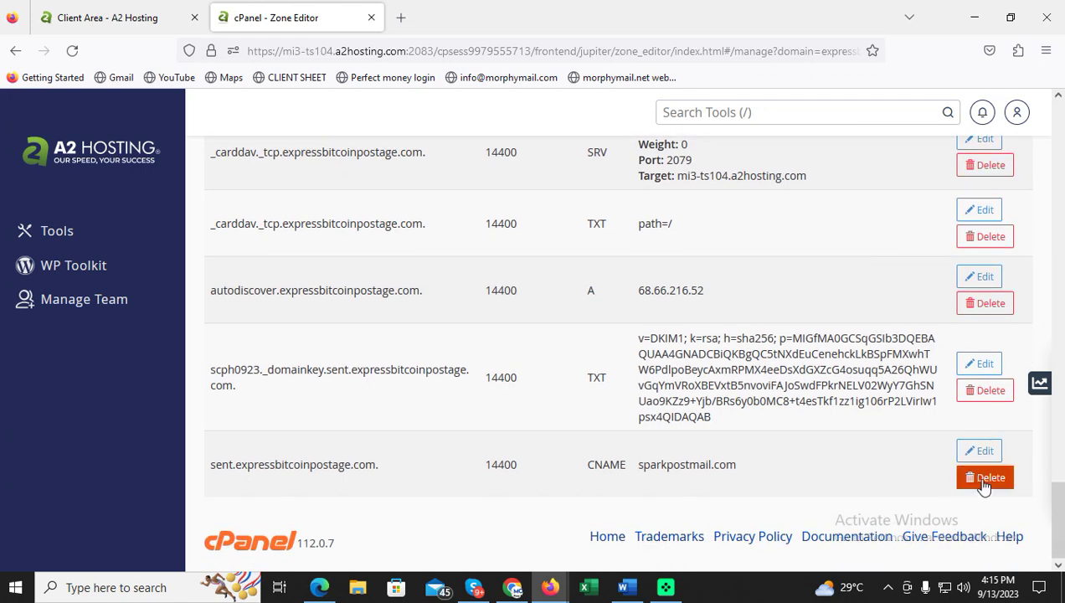
{"action": "left_click", "coordinate": [985, 479]}
{"action": "left_click", "coordinate": [635, 249]}
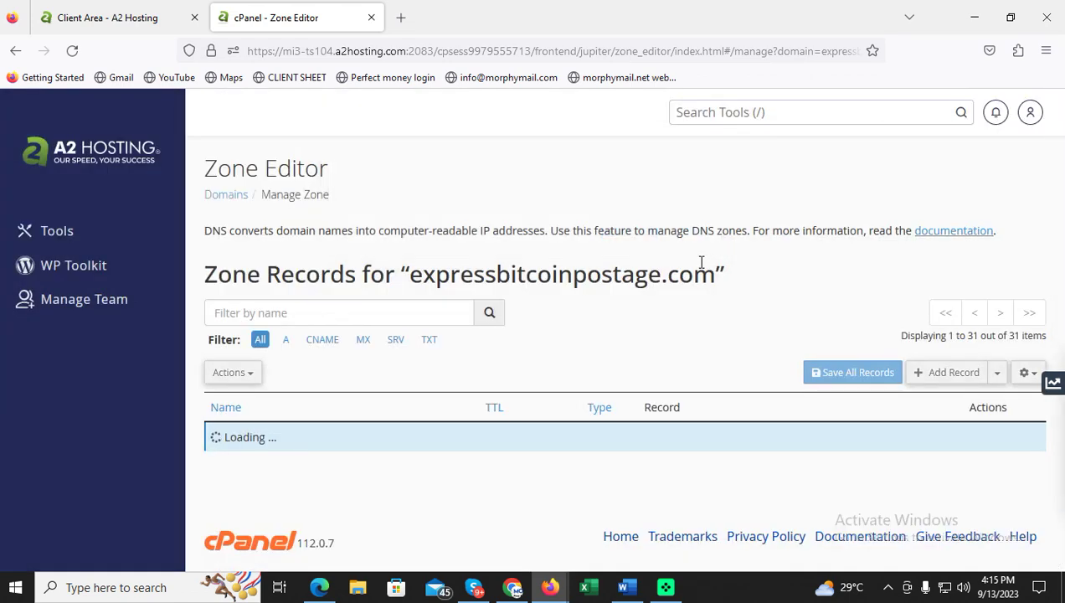
Search the cPanel tools for 'domain' and open Domains.
{"action": "left_click", "coordinate": [830, 121]}
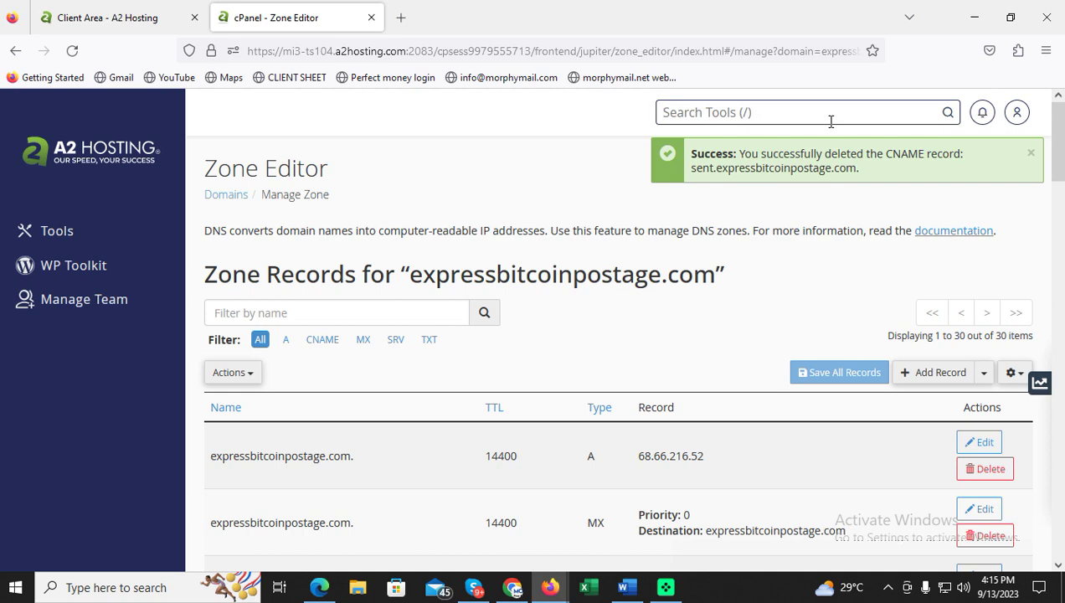
{"action": "type", "text": "domain"}
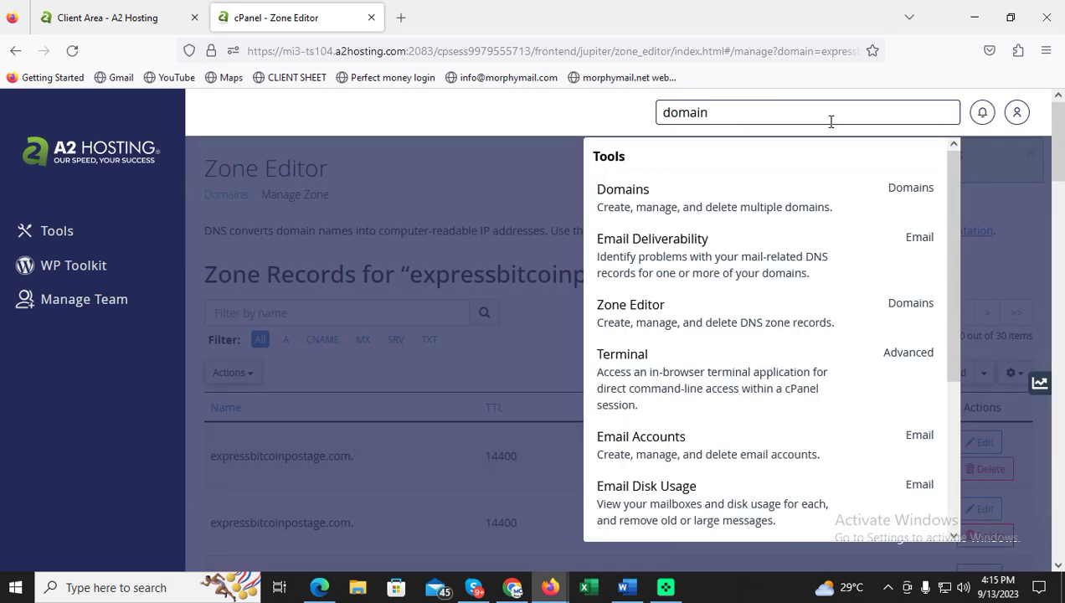
{"action": "left_click", "coordinate": [787, 203]}
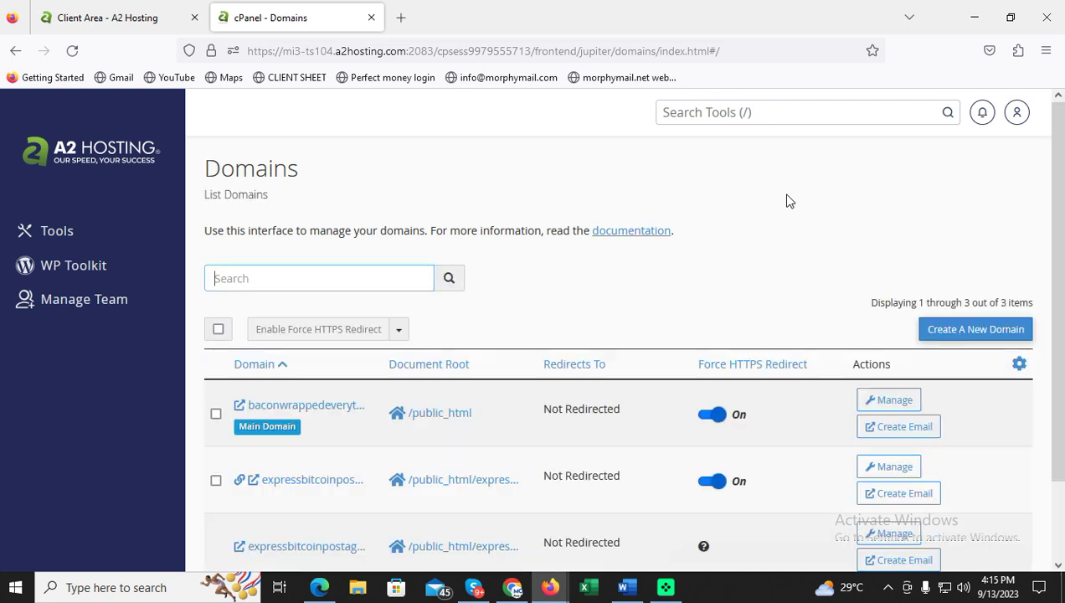
Add sent.expressbitcoinpostage.com as a new domain without sharing the main document root.
{"action": "scroll", "coordinate": [744, 309], "scroll_direction": "down", "scroll_amount": 2}
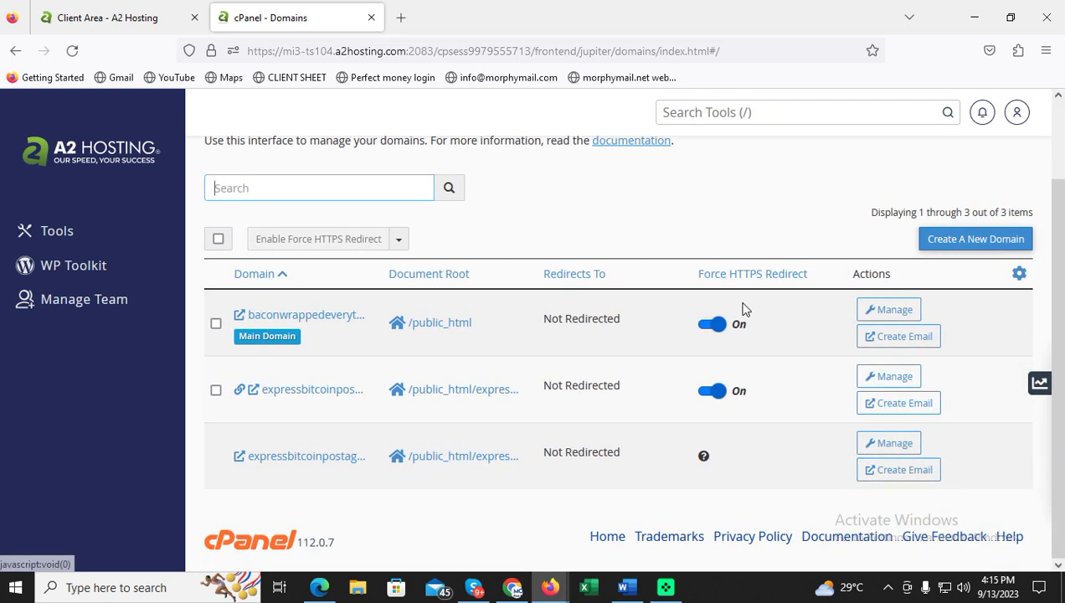
{"action": "left_click", "coordinate": [931, 245]}
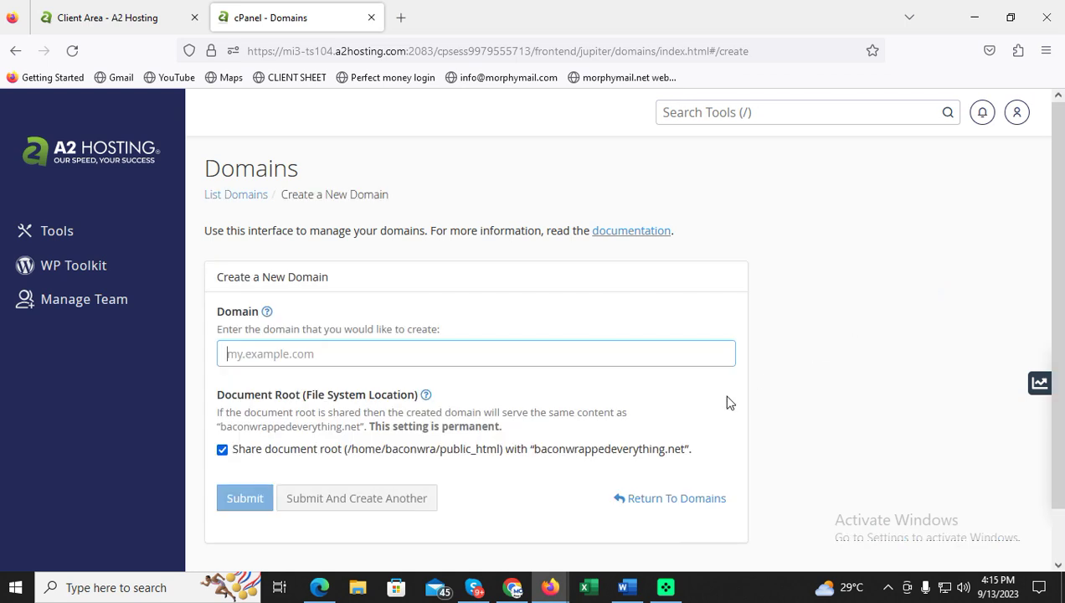
{"action": "type", "text": "sent."}
{"action": "key", "text": "Down"}
{"action": "key", "text": "Return"}
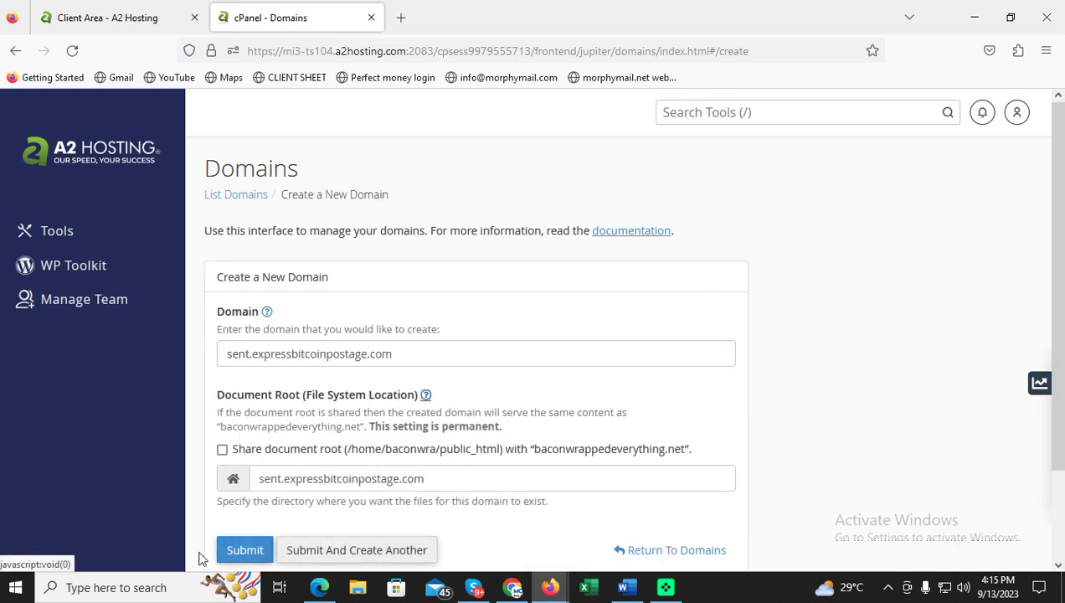
{"action": "scroll", "coordinate": [376, 424], "scroll_direction": "down", "scroll_amount": 2}
{"action": "left_click", "coordinate": [250, 445]}
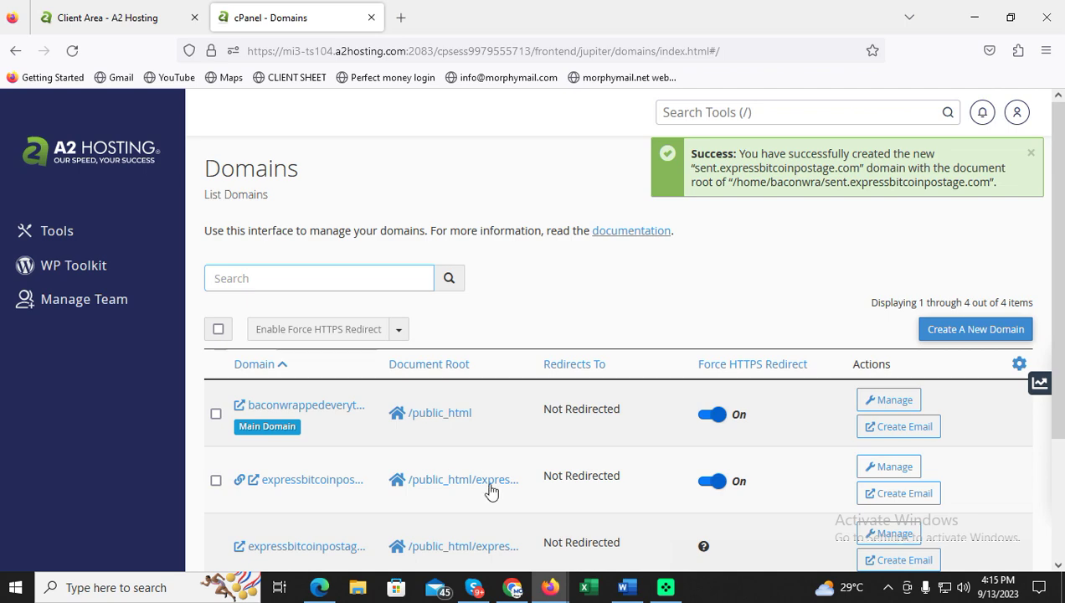
In Word, add the note 'now we have to create a sender email id mailbox in the subdomain'.
{"action": "left_click", "coordinate": [623, 587]}
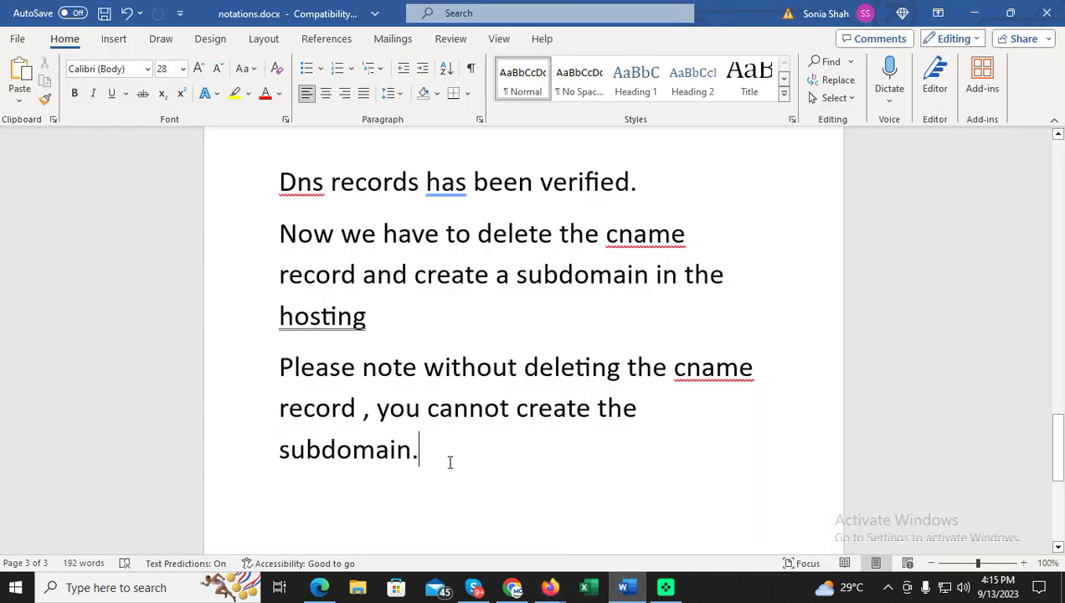
{"action": "key", "text": "Return"}
{"action": "type", "text": "now we hav"}
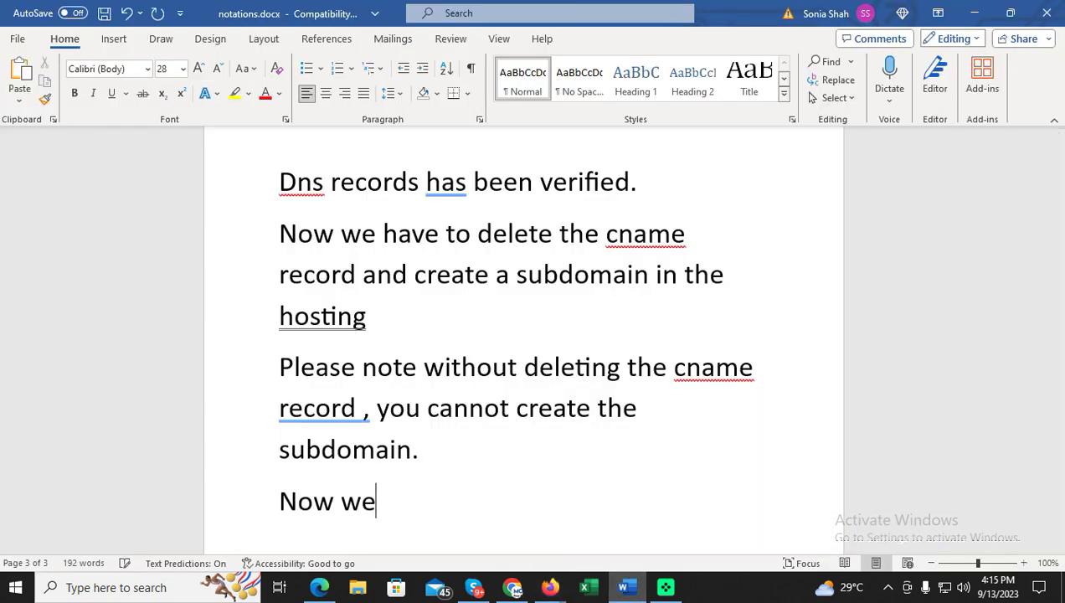
{"action": "type", "text": "e to create "}
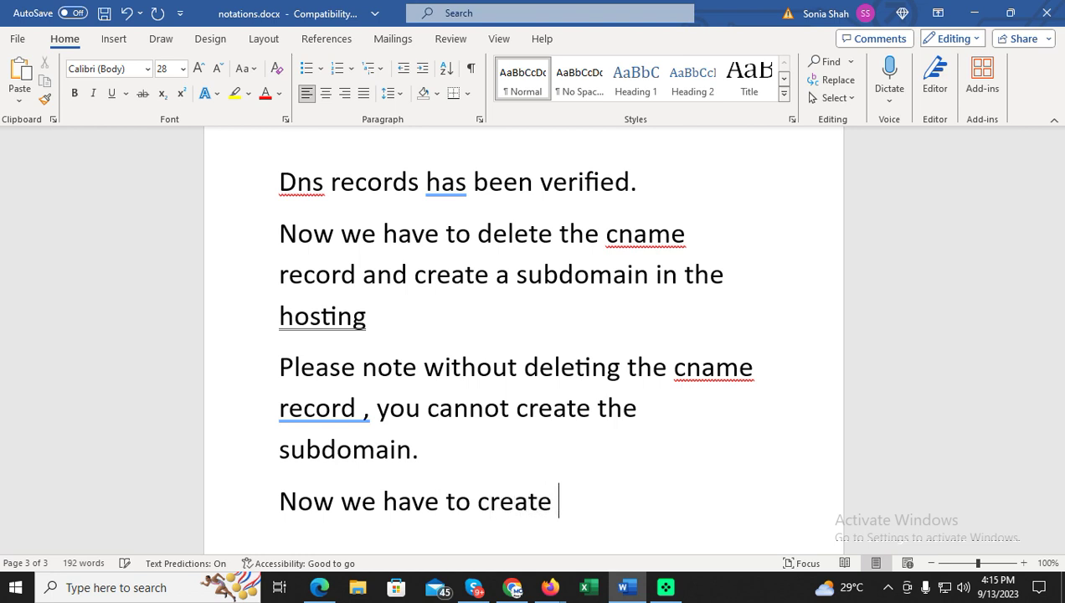
{"action": "type", "text": "a sender "}
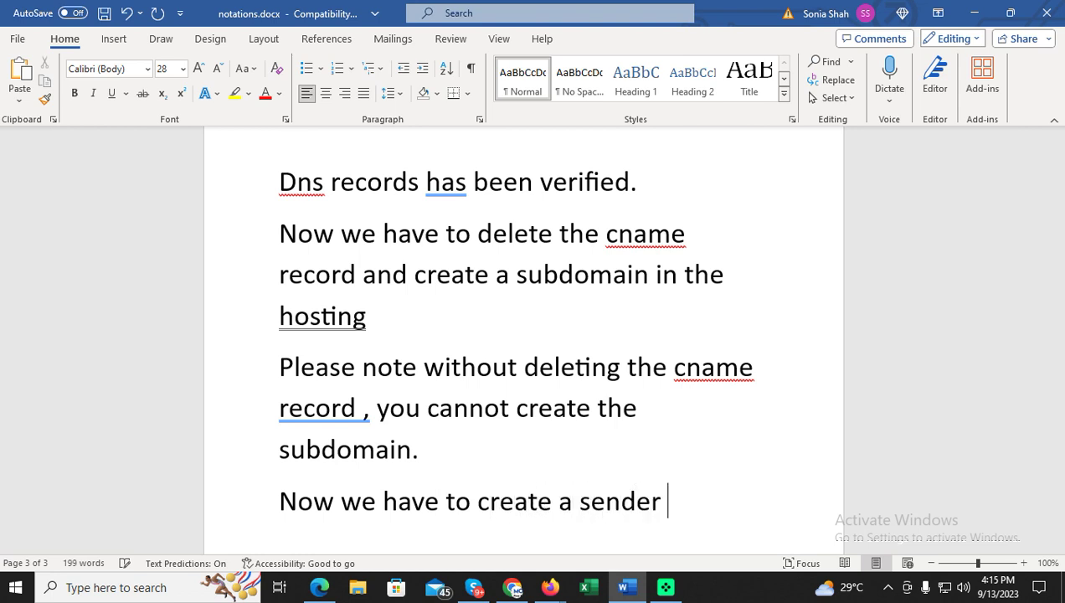
{"action": "type", "text": "email id mailbox "}
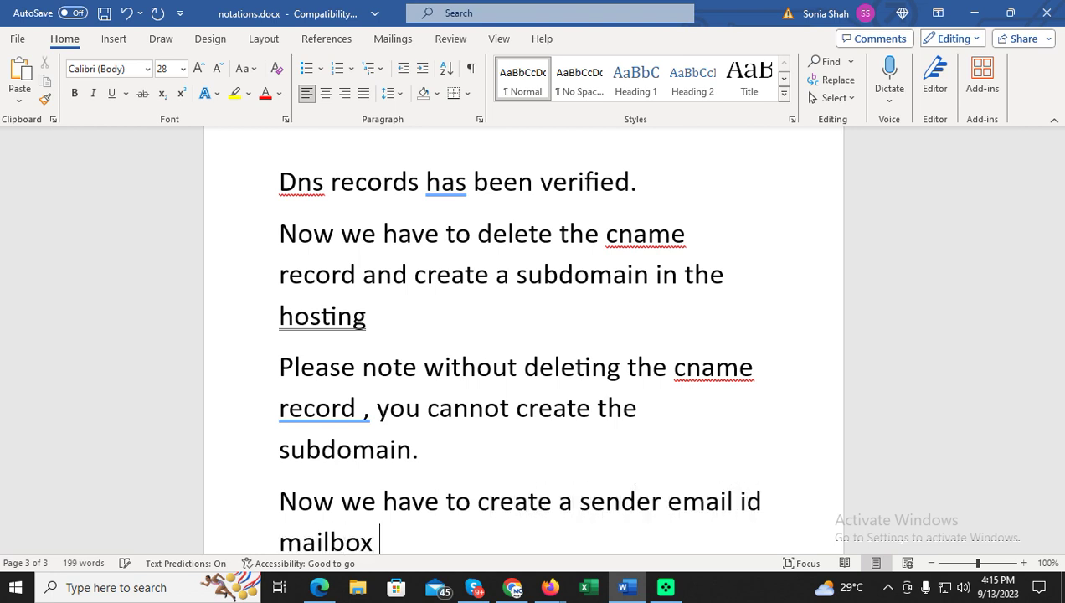
{"action": "type", "text": "in the subdo"}
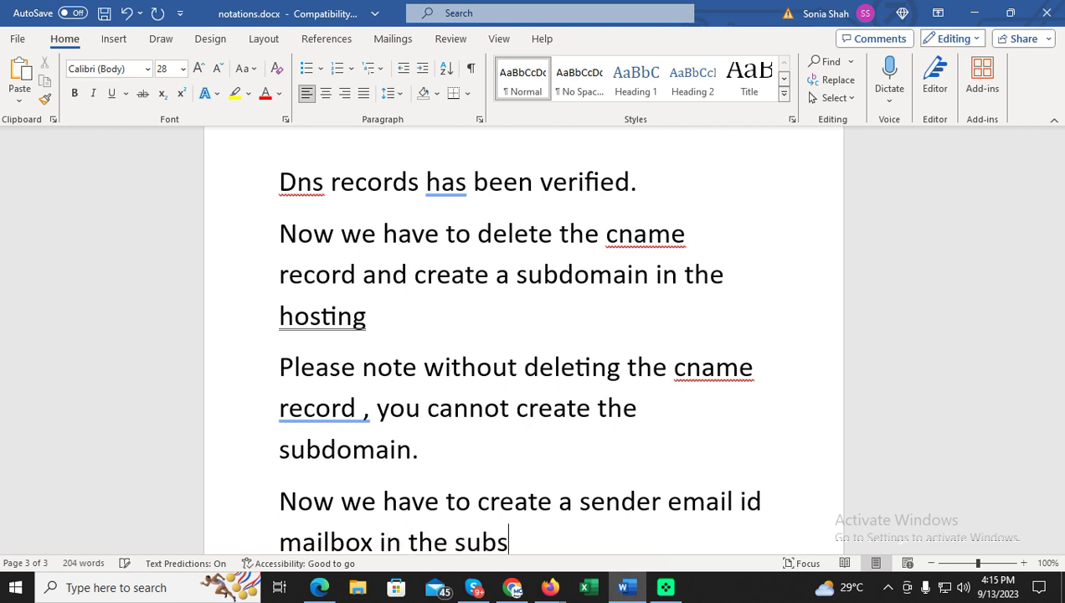
{"action": "type", "text": "main"}
{"action": "key", "text": "Return"}
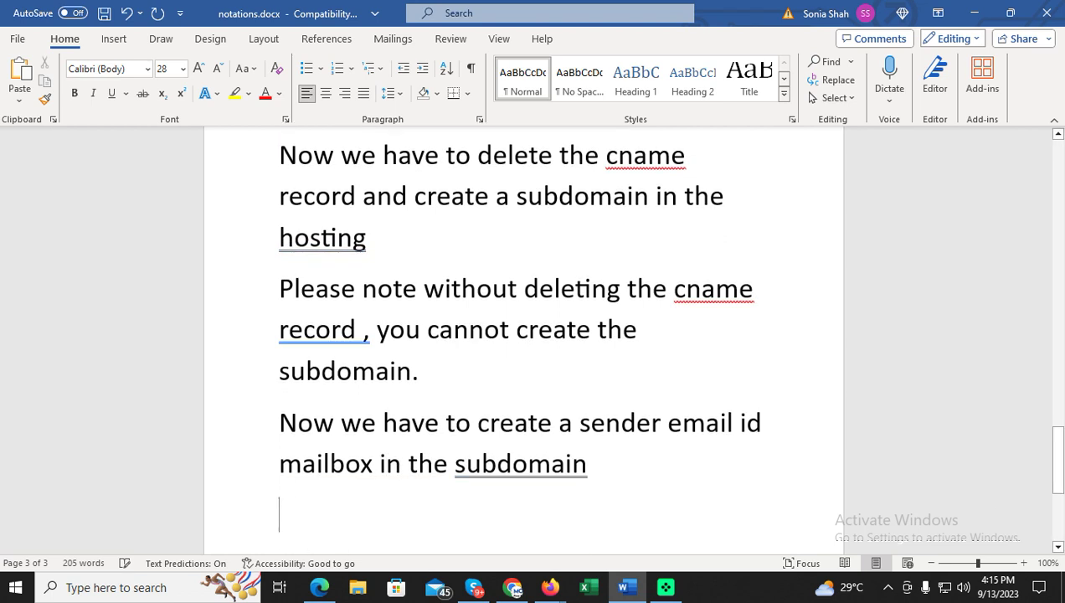
{"action": "left_click", "coordinate": [512, 587]}
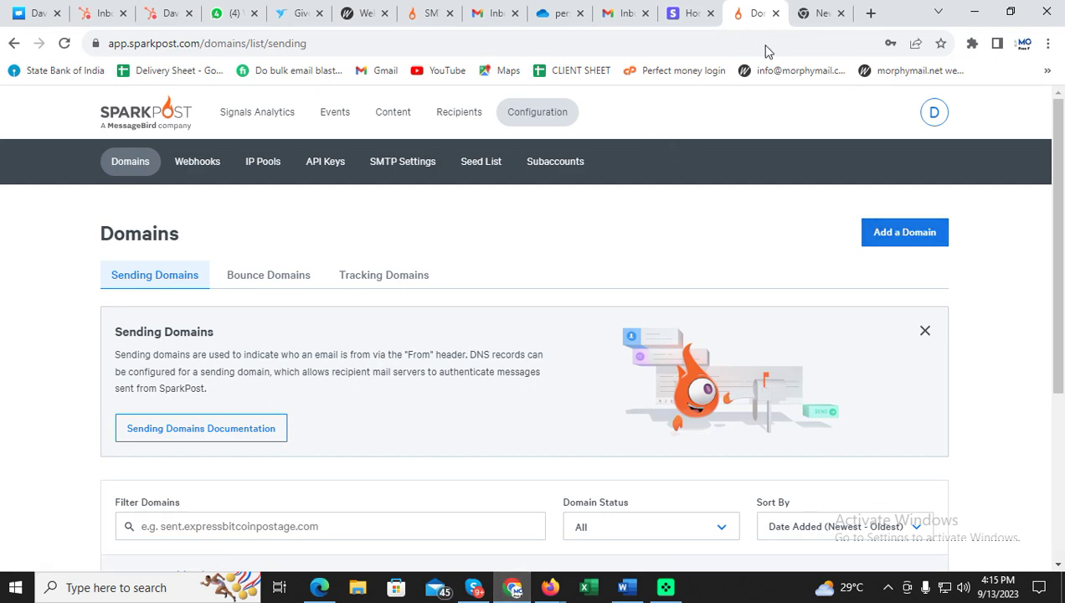
In cPanel, search the tools for 'email' and open Email Accounts.
{"action": "mouse_move", "coordinate": [550, 587]}
{"action": "left_click", "coordinate": [494, 515]}
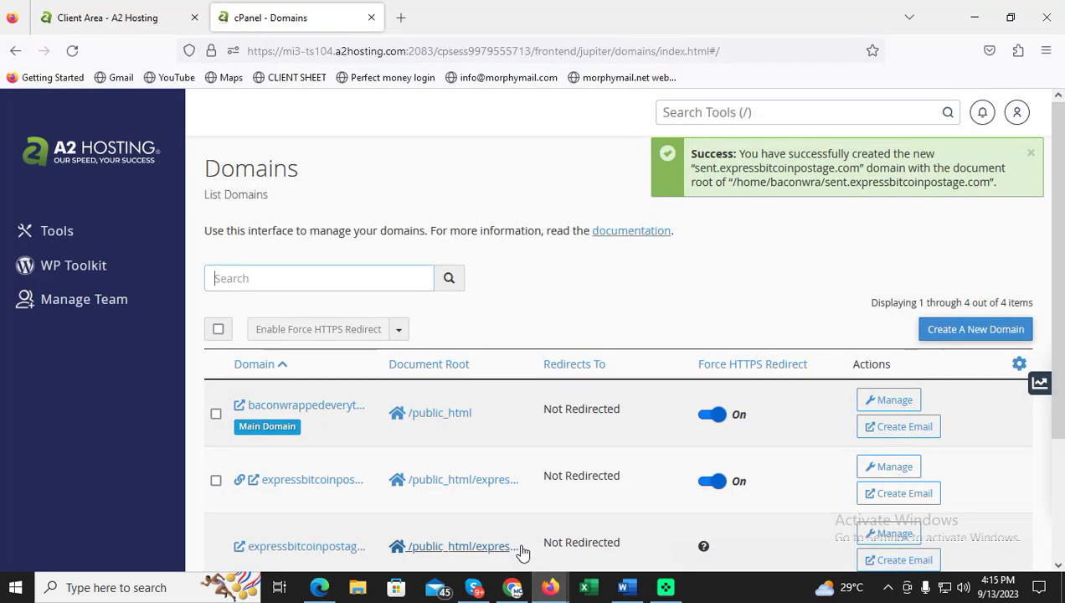
{"action": "left_click", "coordinate": [793, 112]}
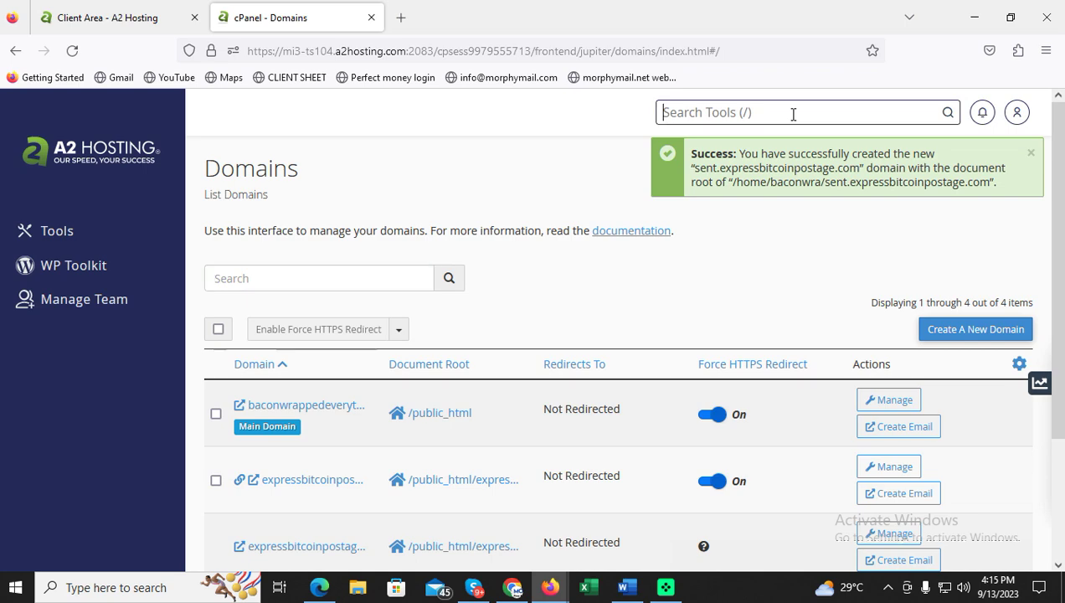
{"action": "type", "text": "email"}
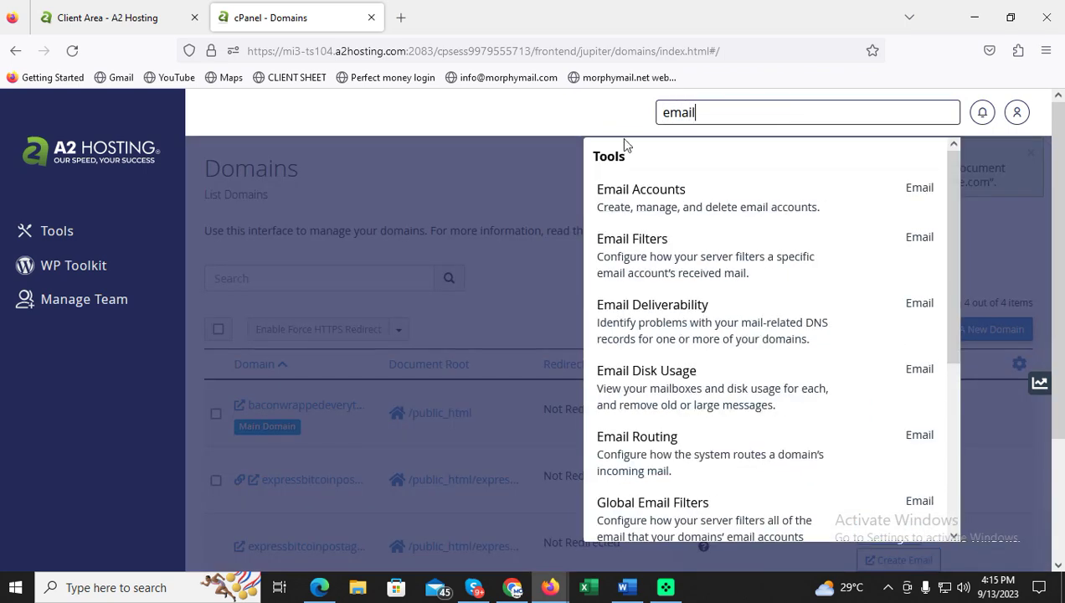
{"action": "left_click", "coordinate": [698, 195]}
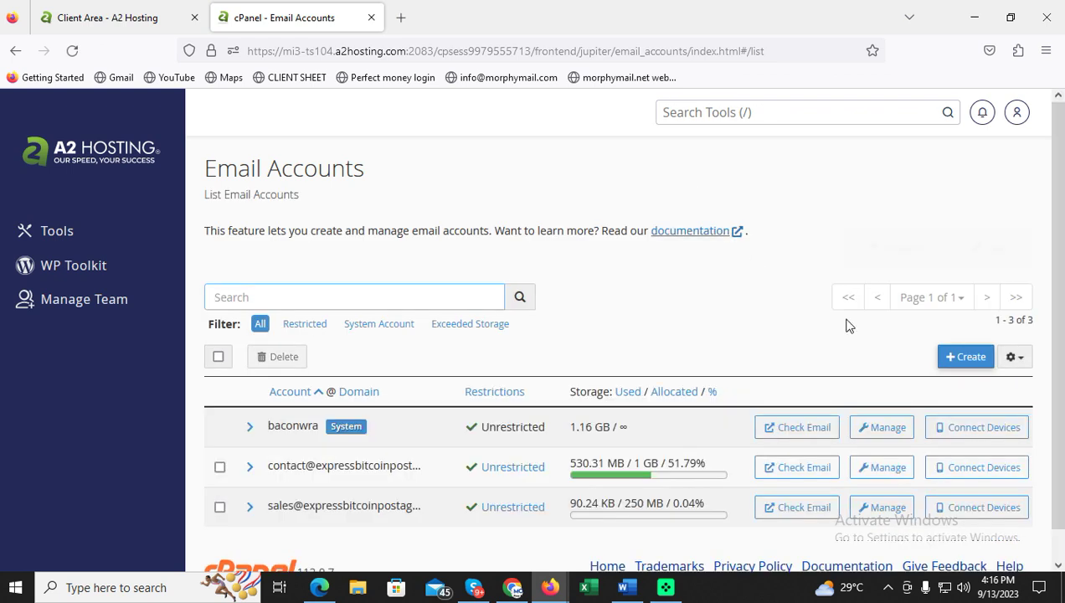
{"action": "left_click", "coordinate": [957, 361]}
{"action": "left_click", "coordinate": [399, 339]}
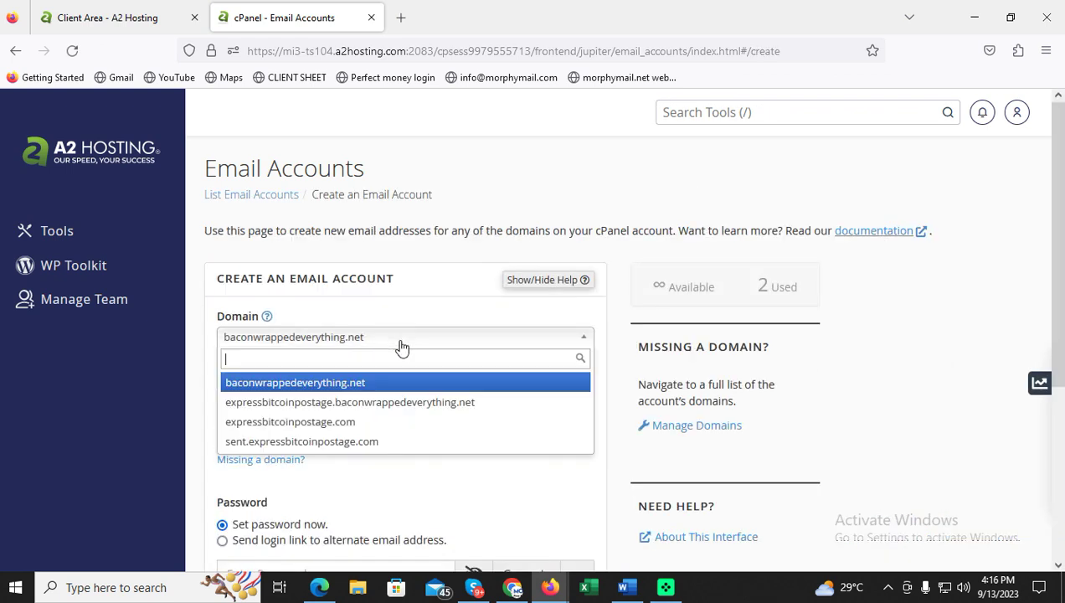
{"action": "left_click", "coordinate": [370, 440]}
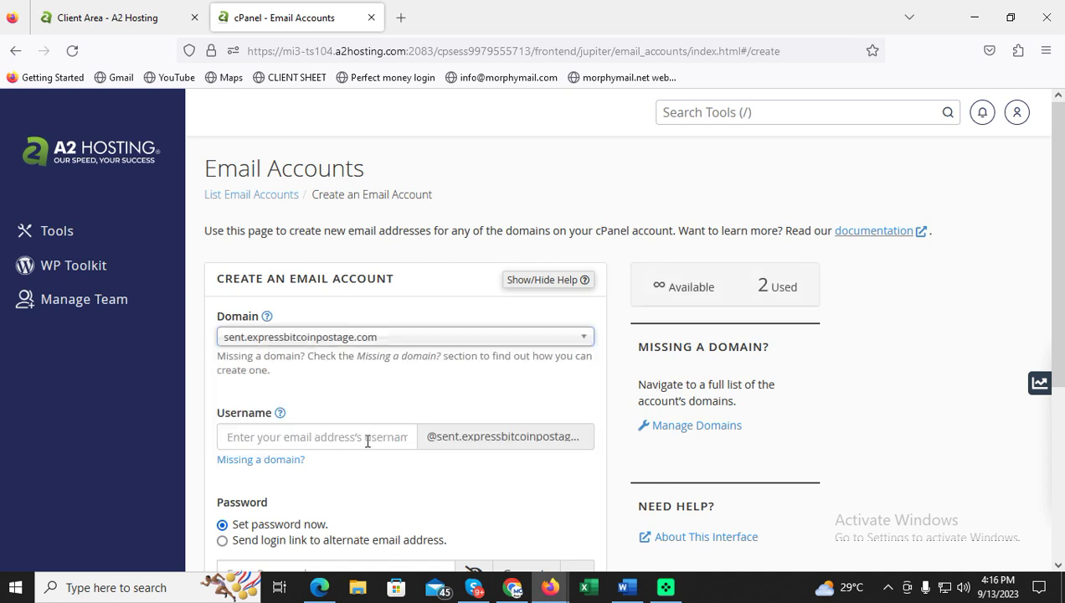
{"action": "left_click", "coordinate": [367, 438]}
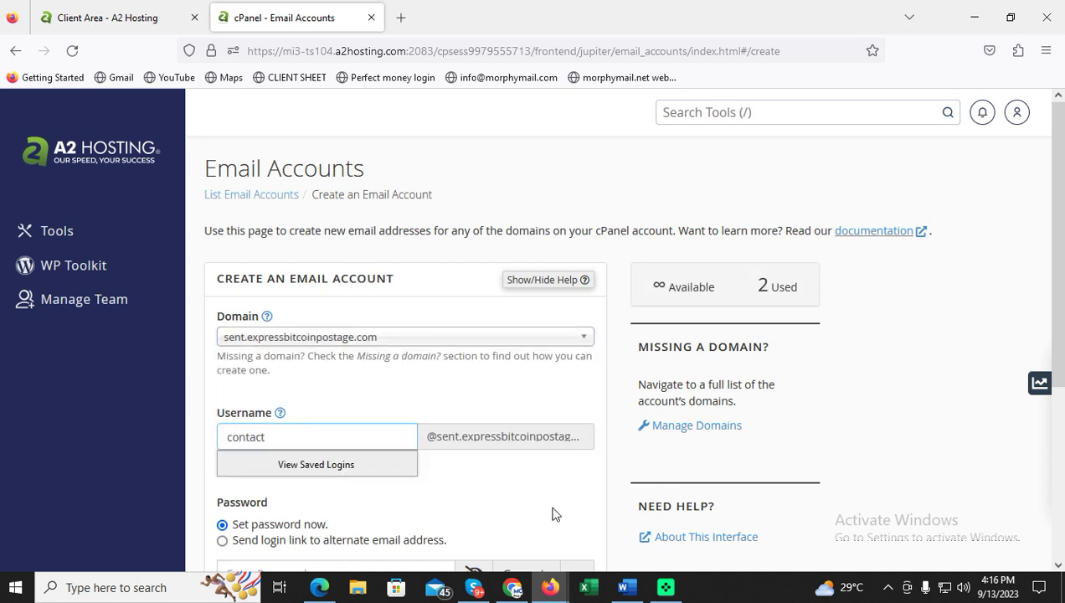
{"action": "left_click", "coordinate": [549, 509]}
{"action": "scroll", "coordinate": [502, 466], "scroll_direction": "down", "scroll_amount": 3}
{"action": "left_click", "coordinate": [359, 332]}
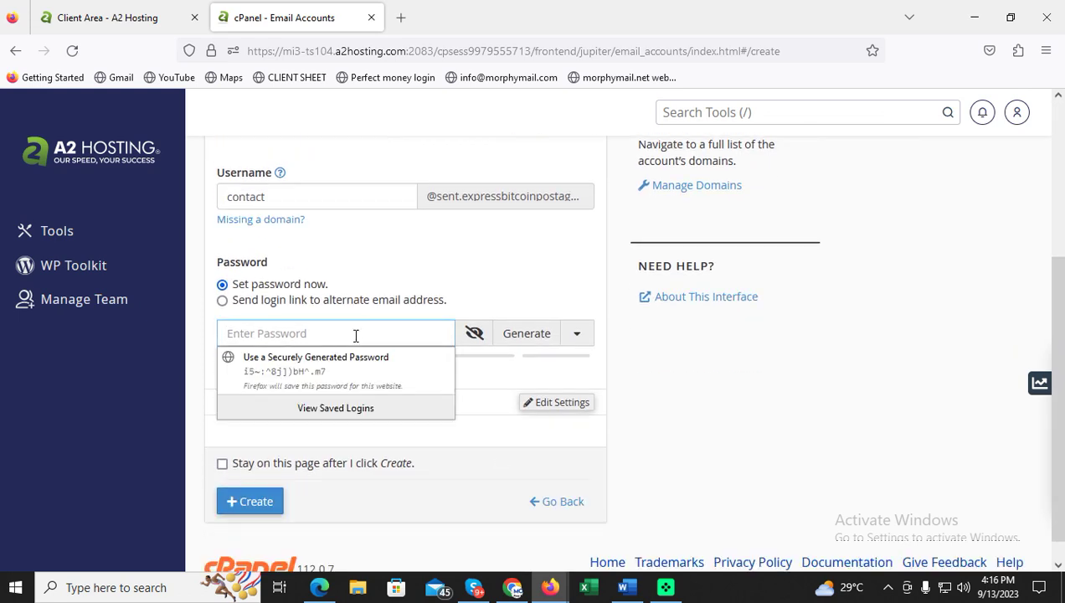
{"action": "type", "text": "•••••••"}
{"action": "key", "text": "Tab"}
{"action": "scroll", "coordinate": [356, 336], "scroll_direction": "down", "scroll_amount": 1}
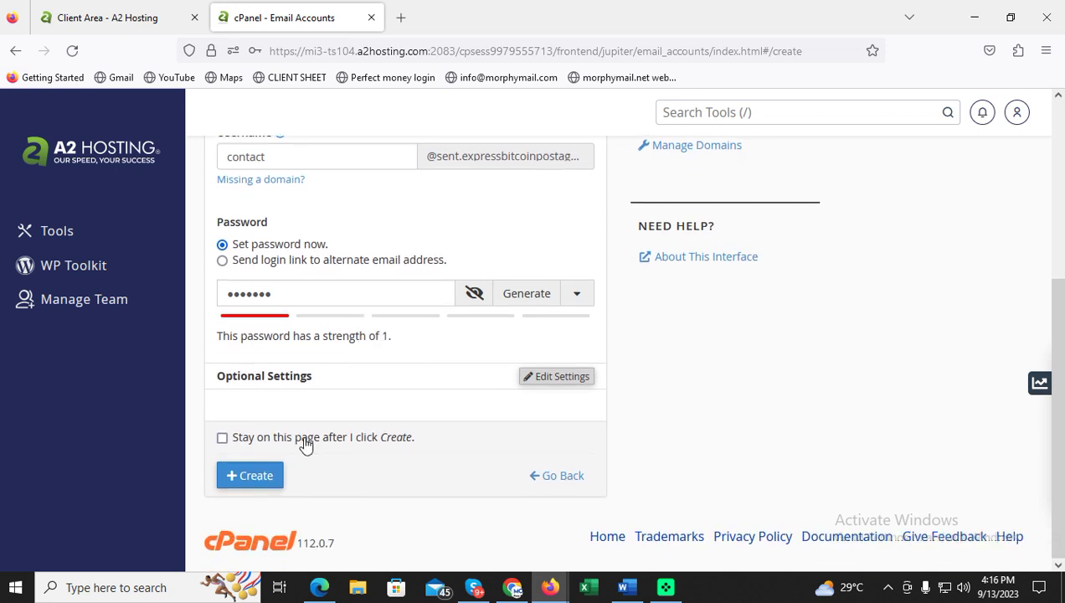
{"action": "left_click", "coordinate": [246, 476]}
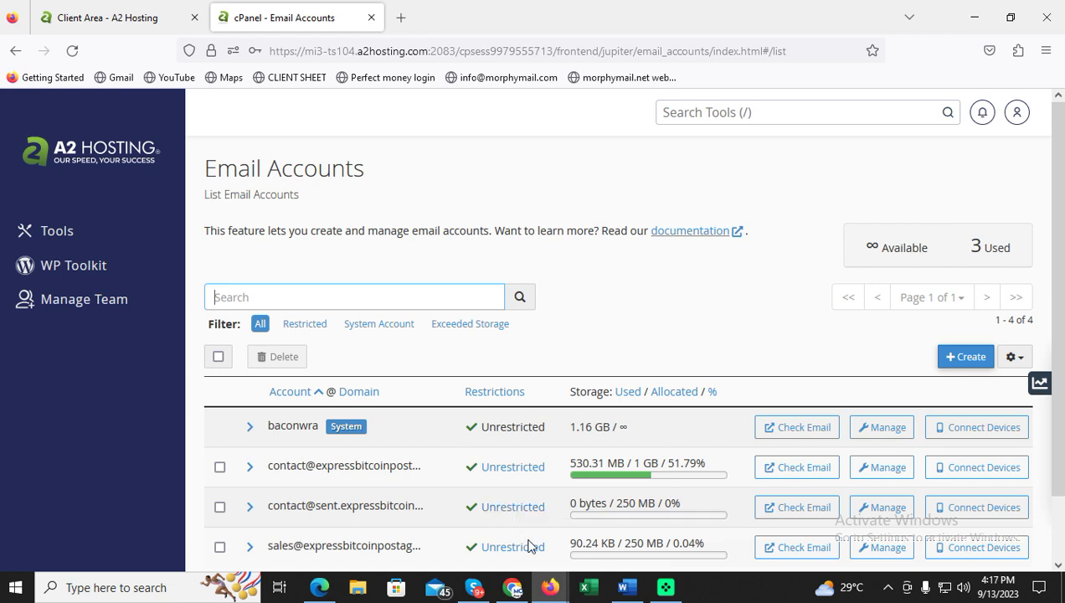
{"action": "left_click", "coordinate": [623, 588]}
Add the note 'Now I will show you how to configure the smtp settings inside morphymail cloud.'.
{"action": "left_click", "coordinate": [618, 469]}
{"action": "key", "text": "Return"}
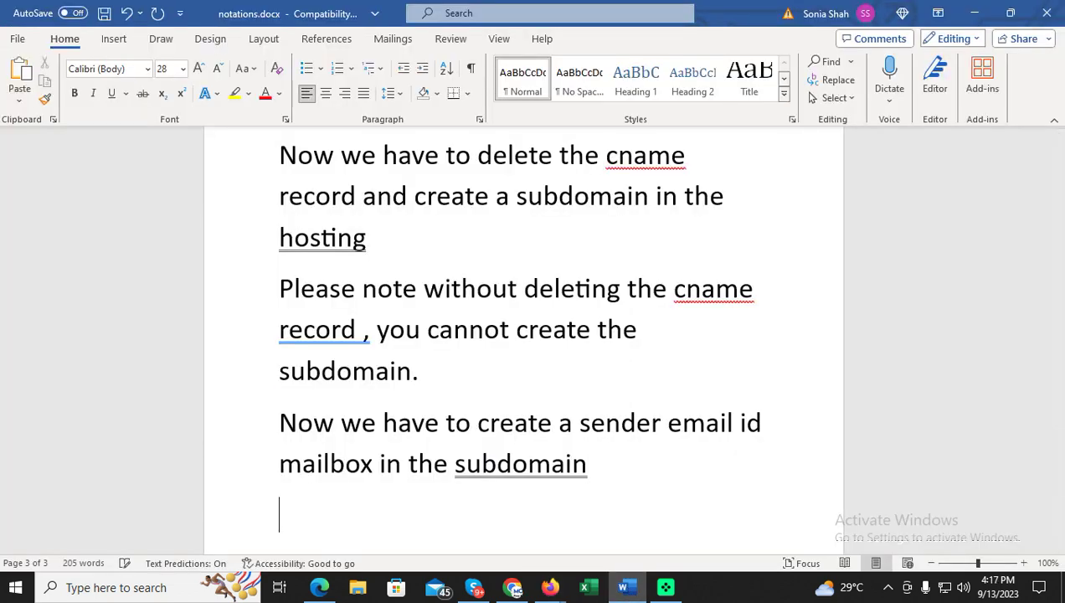
{"action": "type", "text": "Now I wil"}
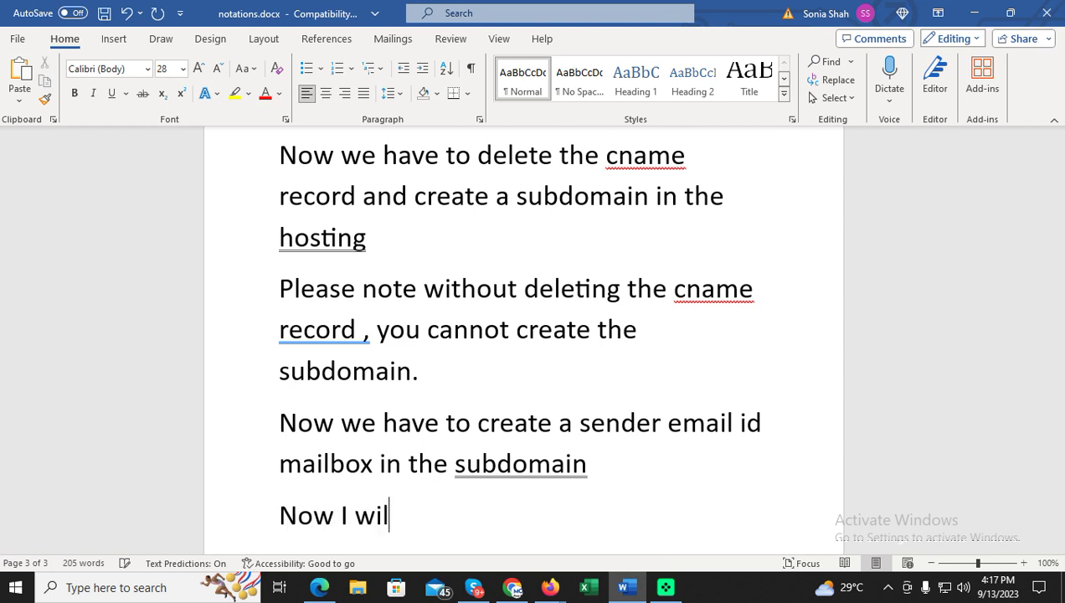
{"action": "type", "text": "l show you how to"}
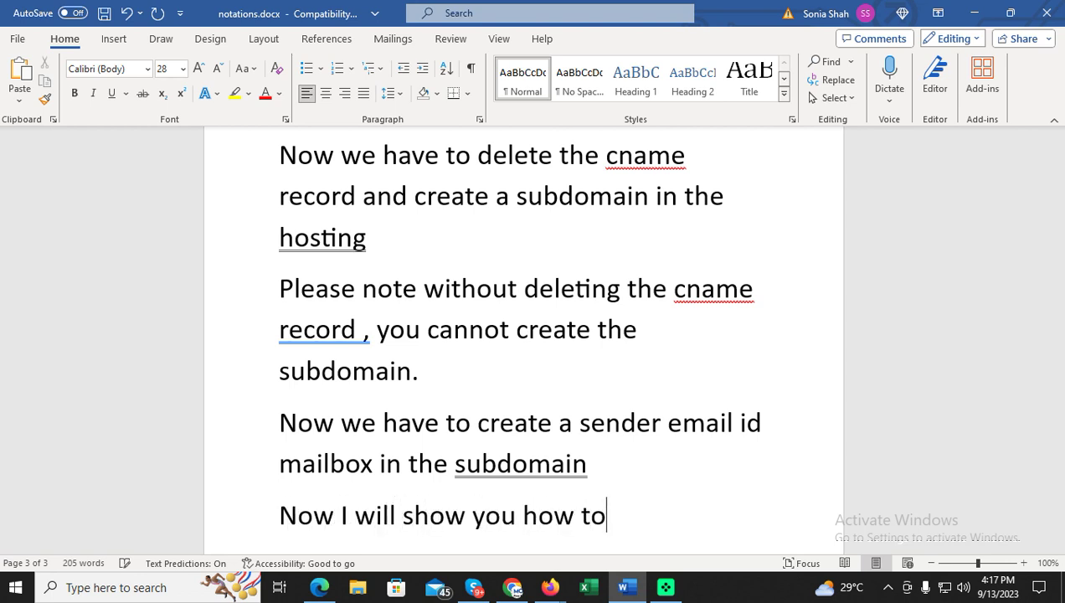
{"action": "type", "text": " configure"}
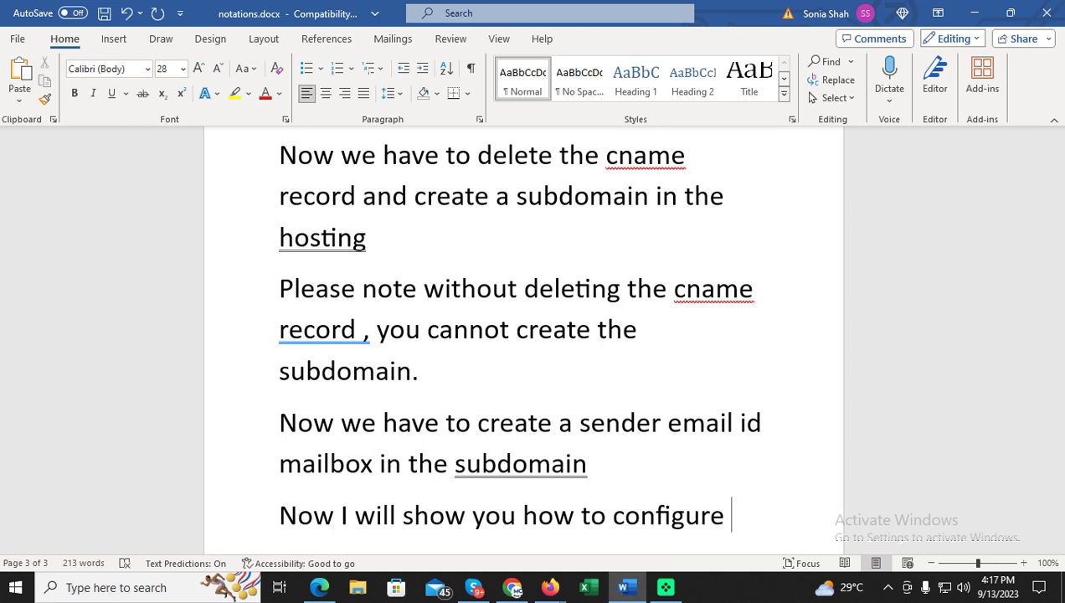
{"action": "type", "text": "the smtp set"}
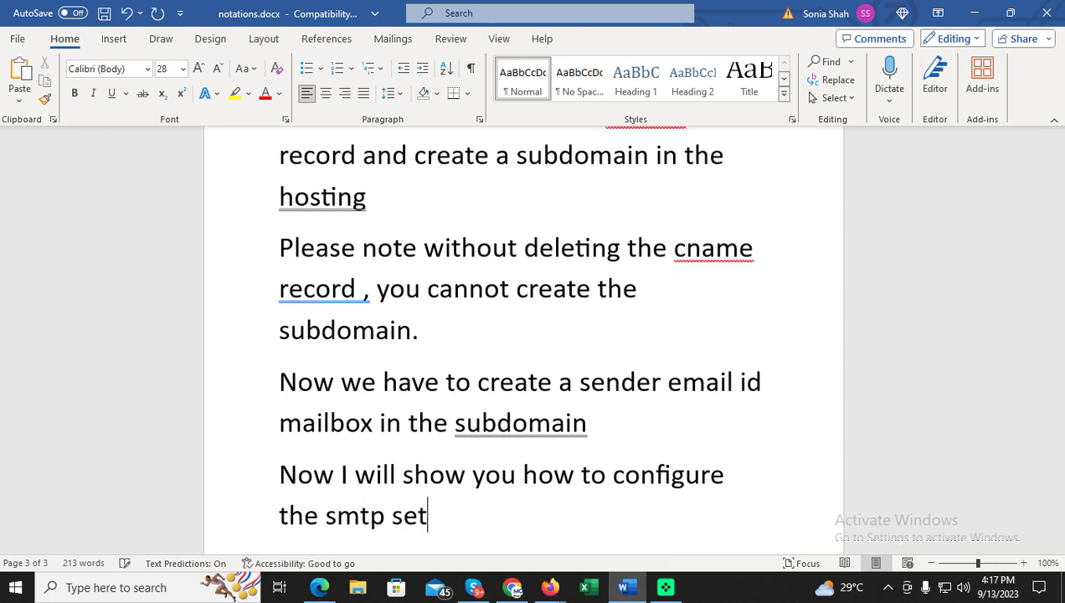
{"action": "type", "text": "tings inside m"}
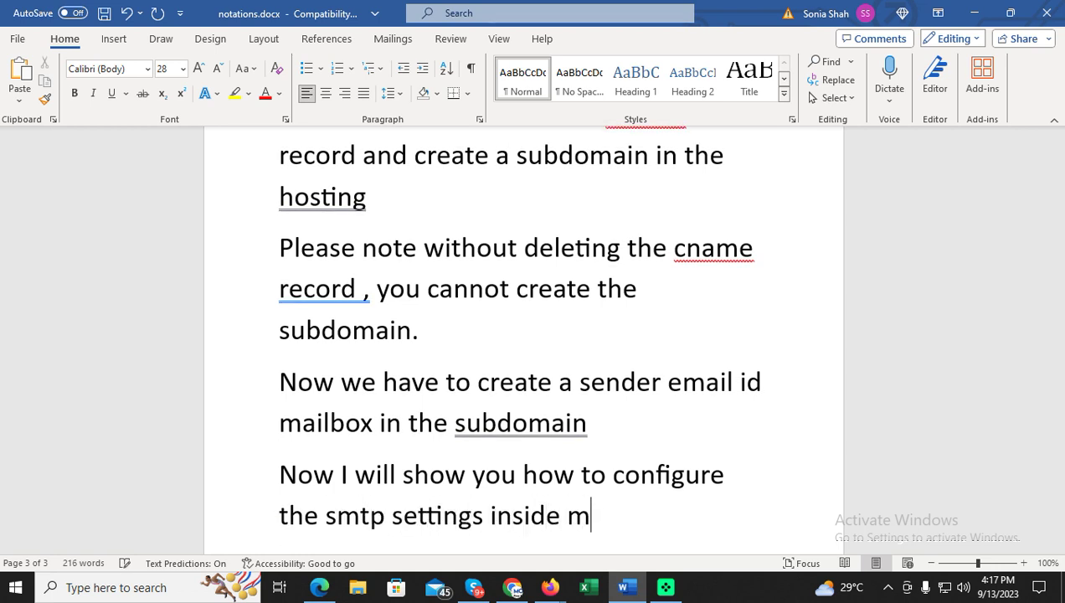
{"action": "type", "text": "orphymail cloud."}
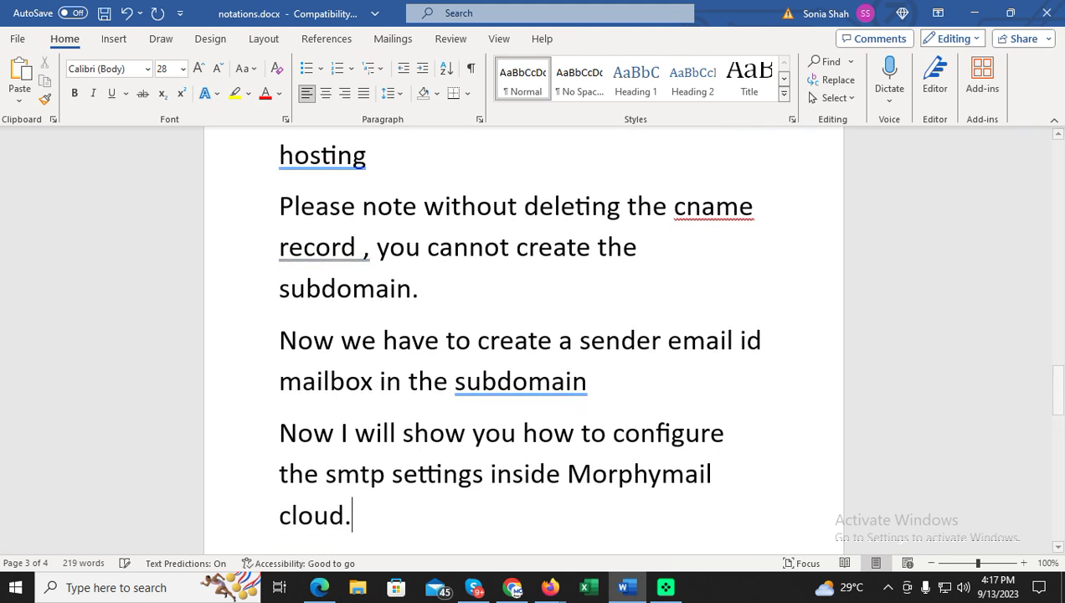
{"action": "key", "text": "Return"}
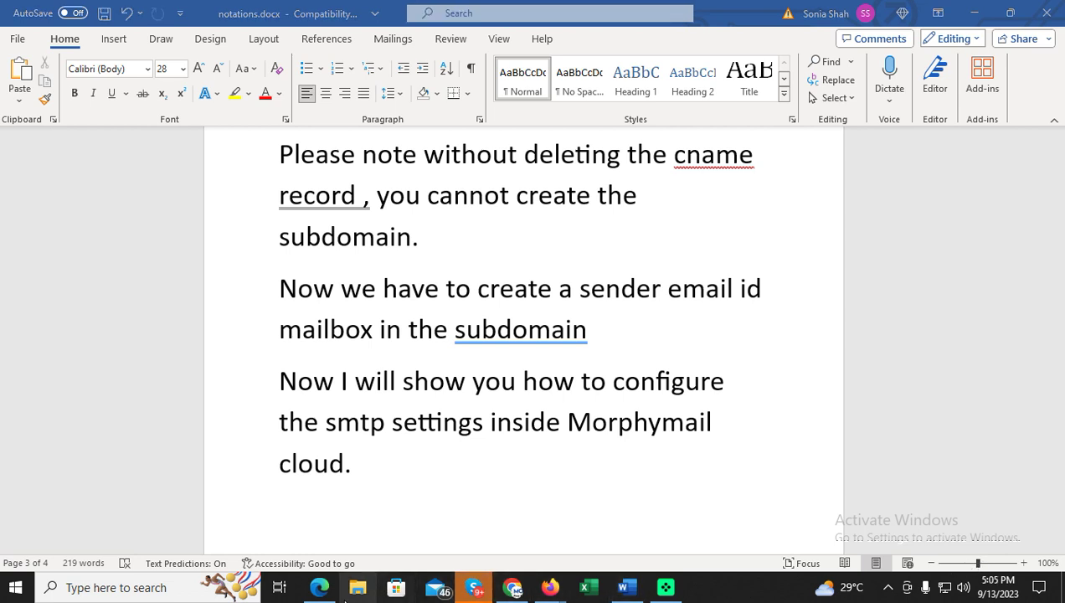
{"action": "left_click", "coordinate": [335, 589]}
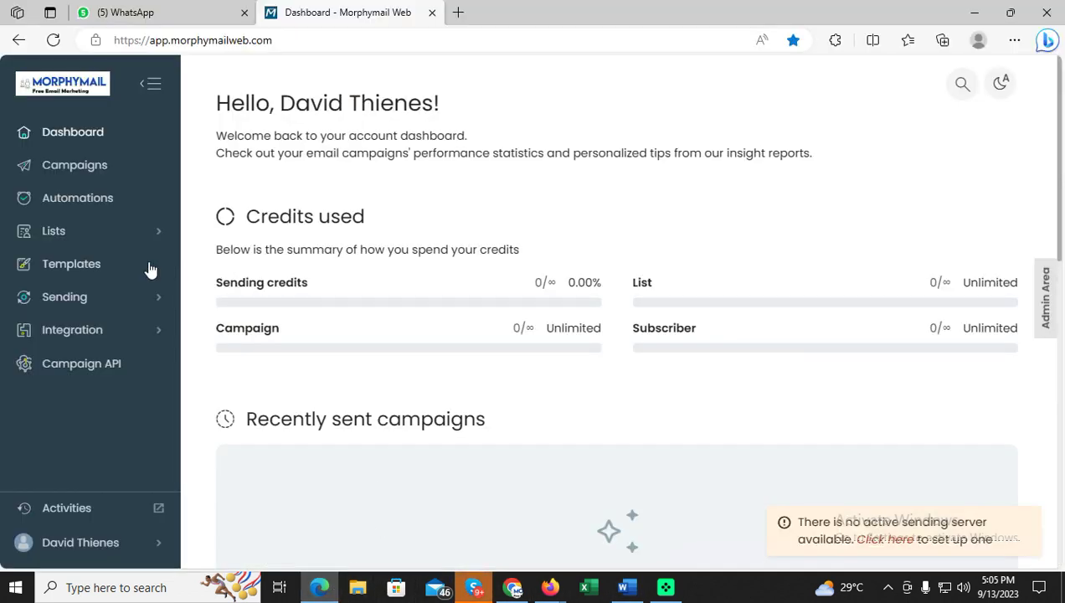
Under Sending > Sending servers, start a new server and choose the SMTP server type.
{"action": "left_click", "coordinate": [88, 300]}
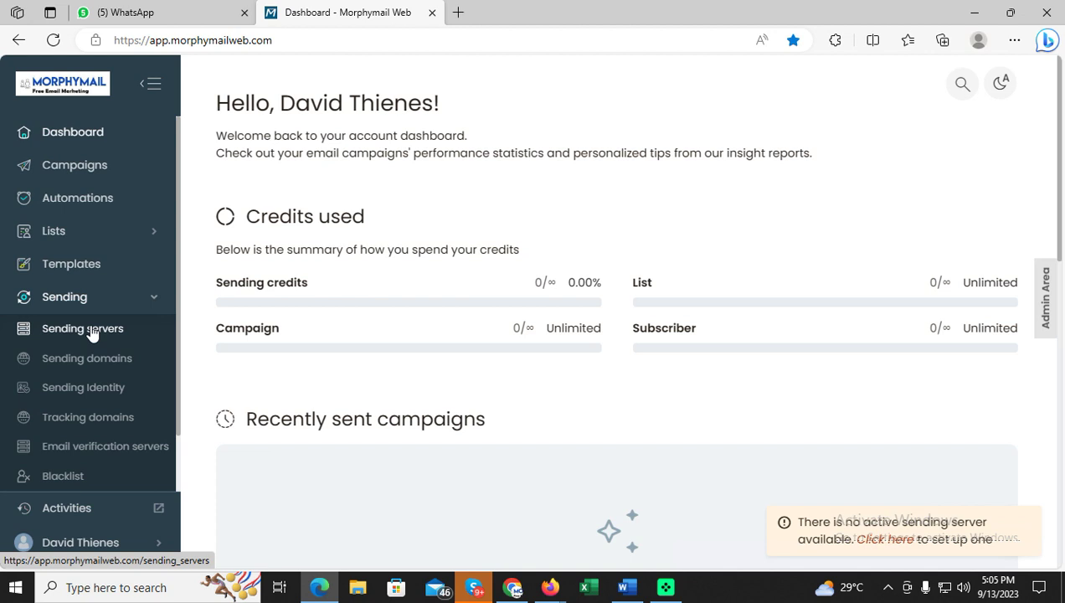
{"action": "left_click", "coordinate": [94, 333]}
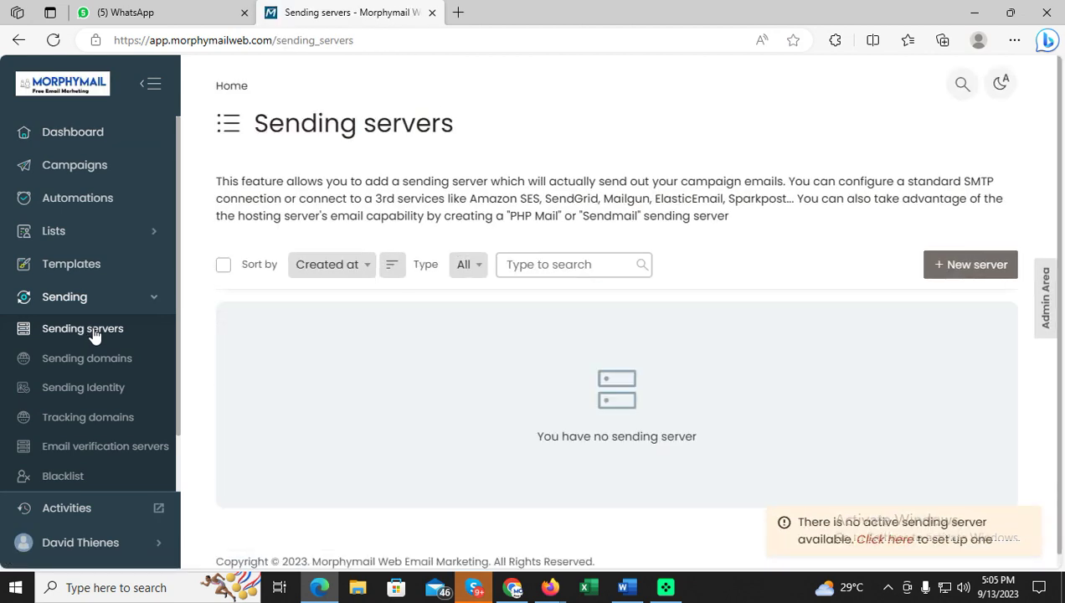
{"action": "left_click", "coordinate": [941, 267]}
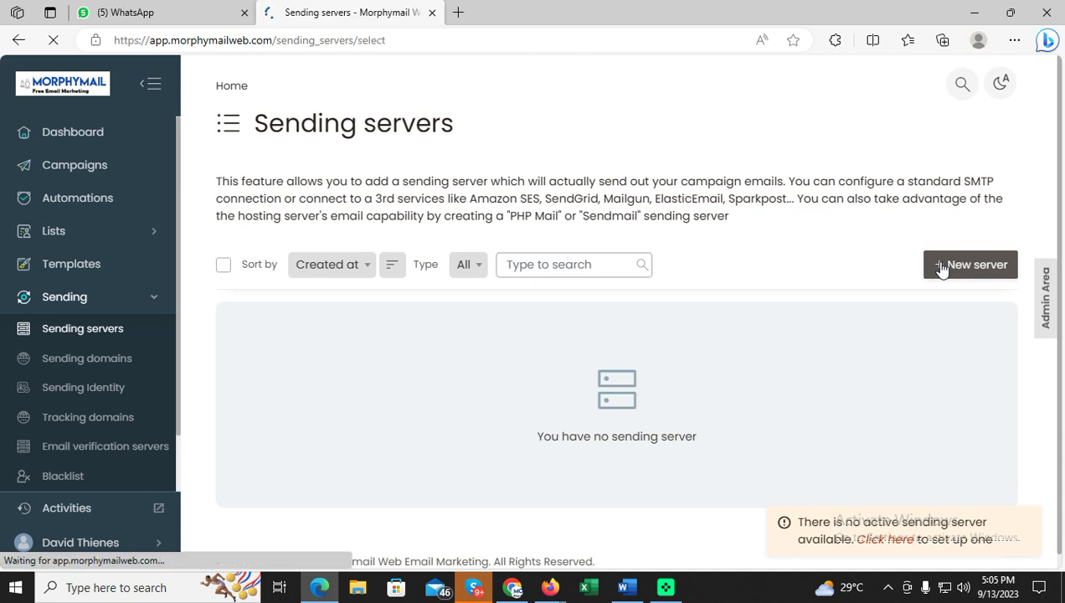
{"action": "scroll", "coordinate": [704, 277], "scroll_direction": "down", "scroll_amount": 2}
{"action": "scroll", "coordinate": [674, 280], "scroll_direction": "down", "scroll_amount": 5}
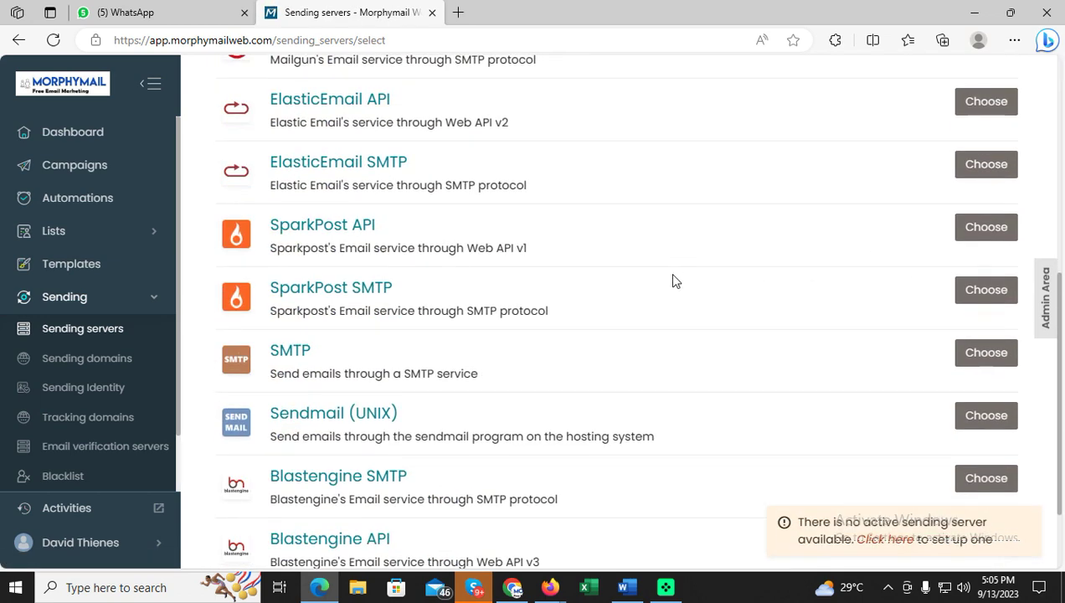
{"action": "scroll", "coordinate": [672, 280], "scroll_direction": "up", "scroll_amount": 2}
{"action": "left_click_drag", "start_coordinate": [320, 396], "coordinate": [269, 393]}
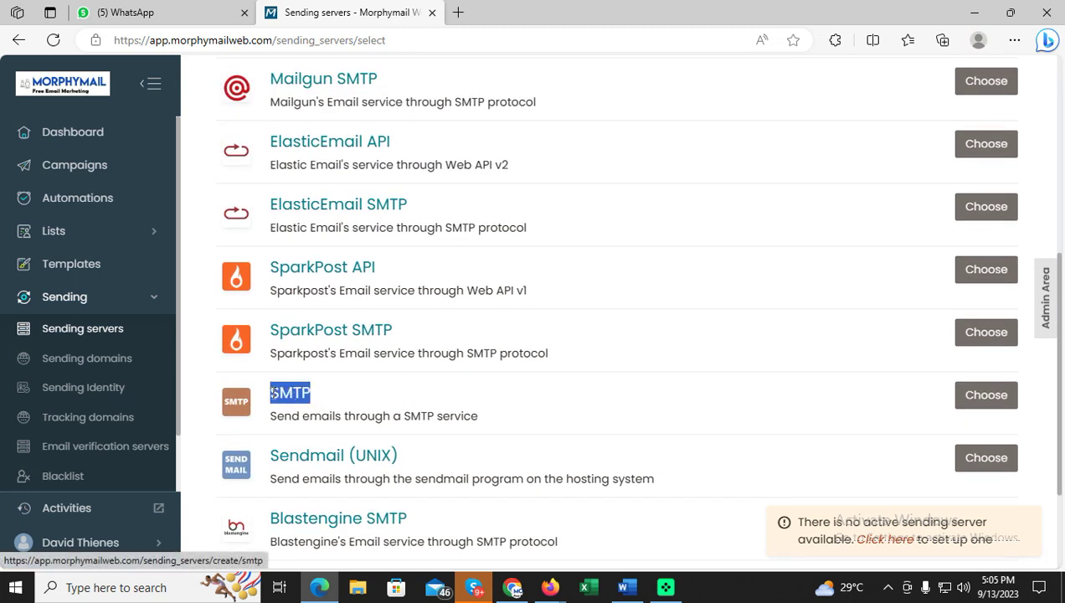
{"action": "left_click", "coordinate": [988, 396]}
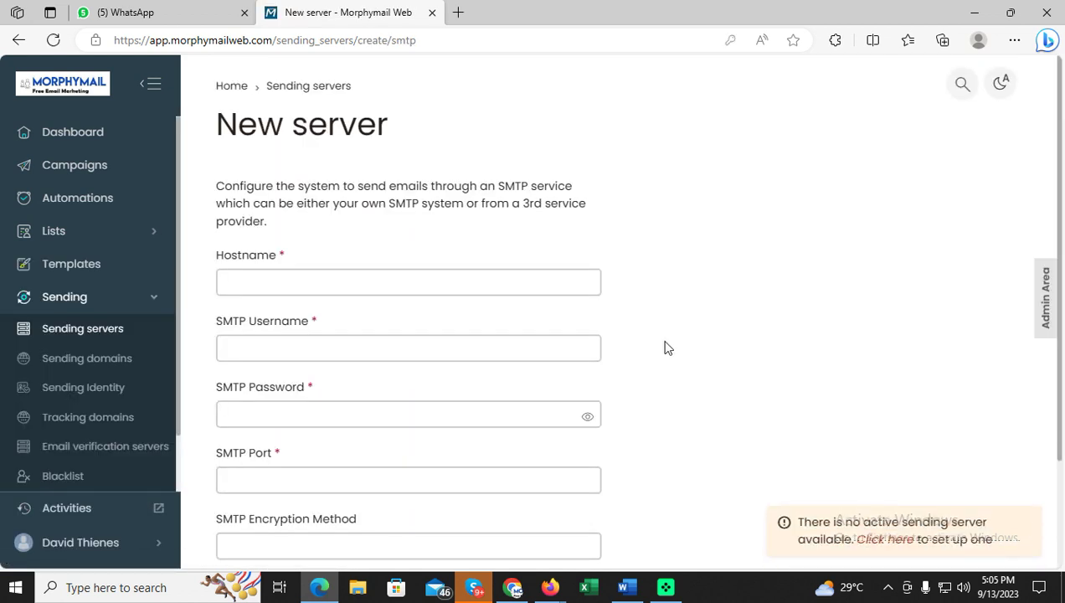
{"action": "scroll", "coordinate": [670, 347], "scroll_direction": "down", "scroll_amount": 1}
{"action": "left_click", "coordinate": [515, 588]}
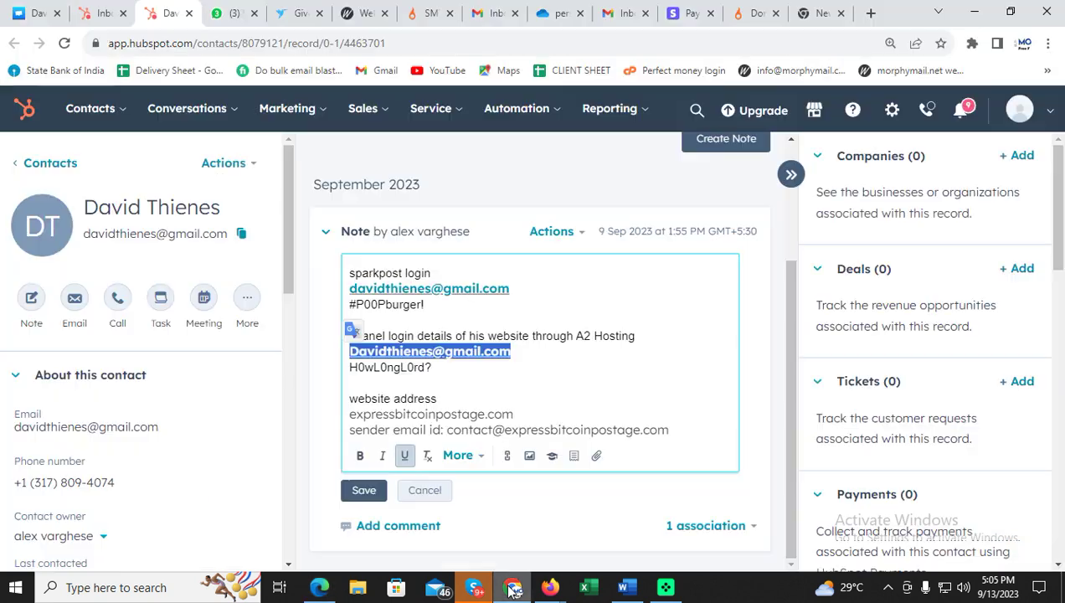
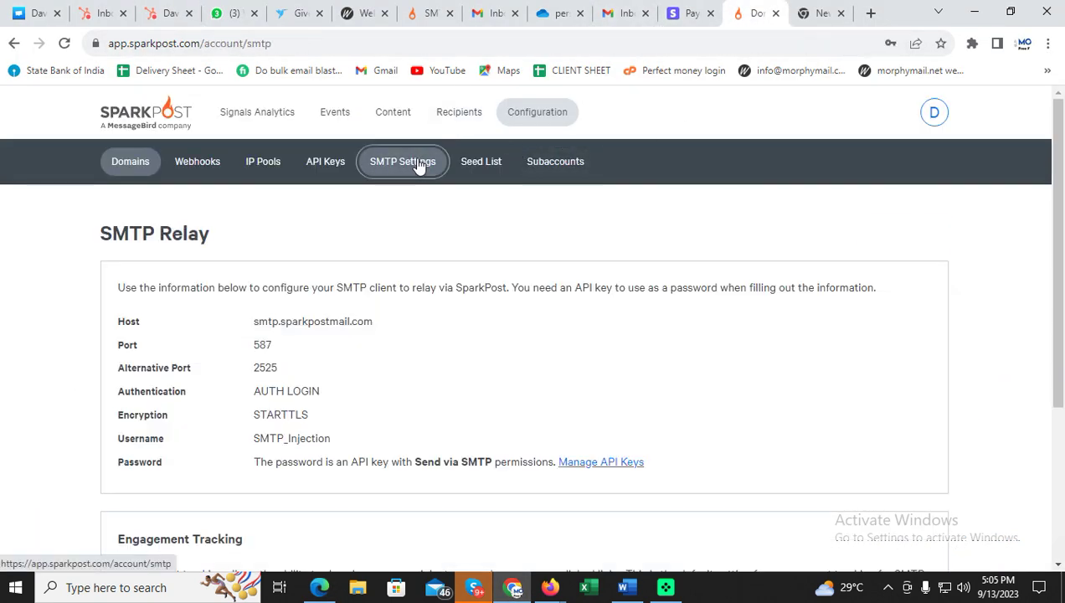
Copy SparkPost's relay host smtp.sparkpostmail.com and focus MorphyMail's Hostname field.
{"action": "left_click_drag", "start_coordinate": [379, 327], "coordinate": [267, 320]}
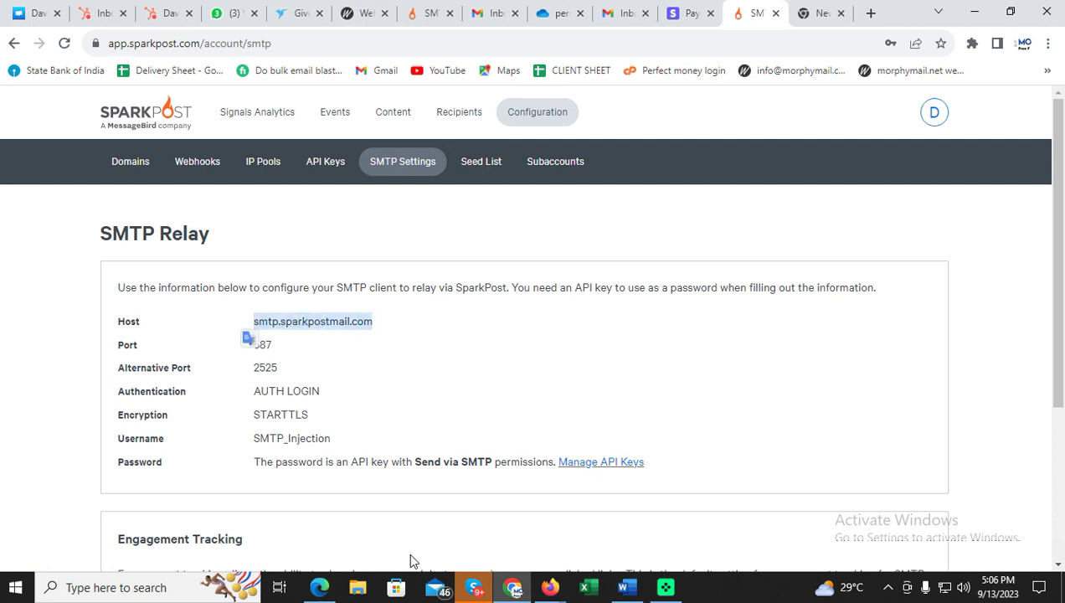
{"action": "left_click", "coordinate": [319, 587]}
{"action": "left_click", "coordinate": [383, 209]}
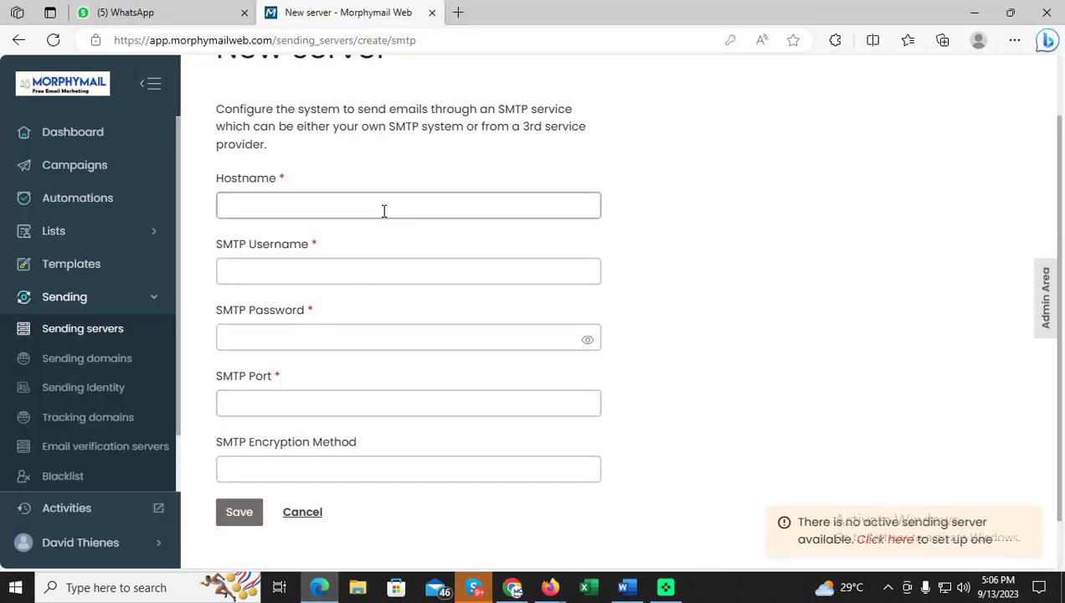
Paste smtp.sparkpostmail.com as Hostname and copy the SMTP_Injection username from SparkPost.
{"action": "type", "text": "smtp.sparkpostmail.com"}
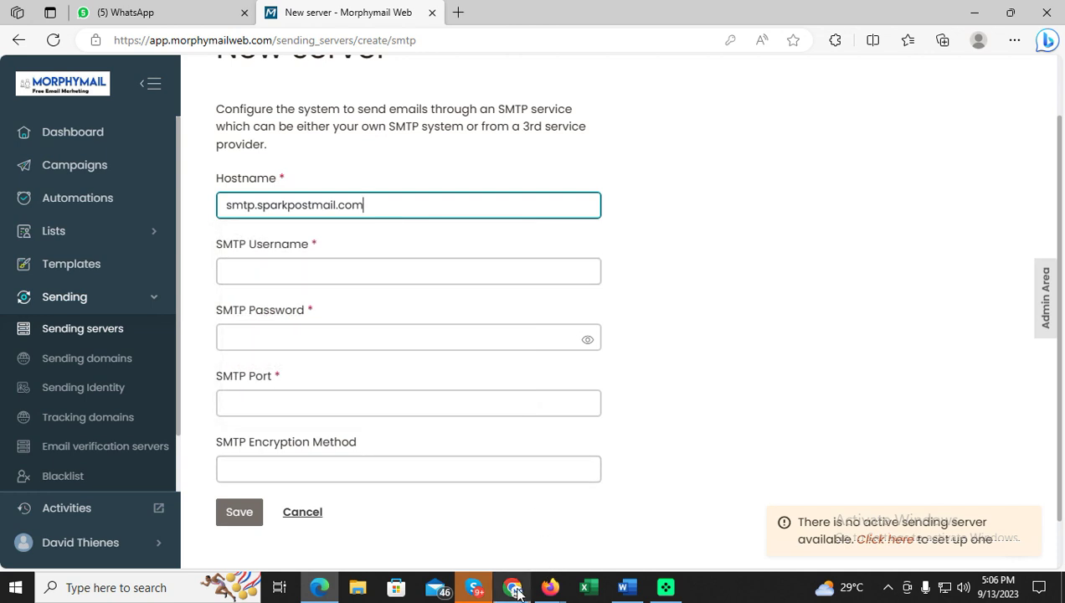
{"action": "left_click", "coordinate": [513, 587]}
{"action": "left_click_drag", "start_coordinate": [348, 441], "coordinate": [258, 442]}
{"action": "right_click", "coordinate": [269, 438]}
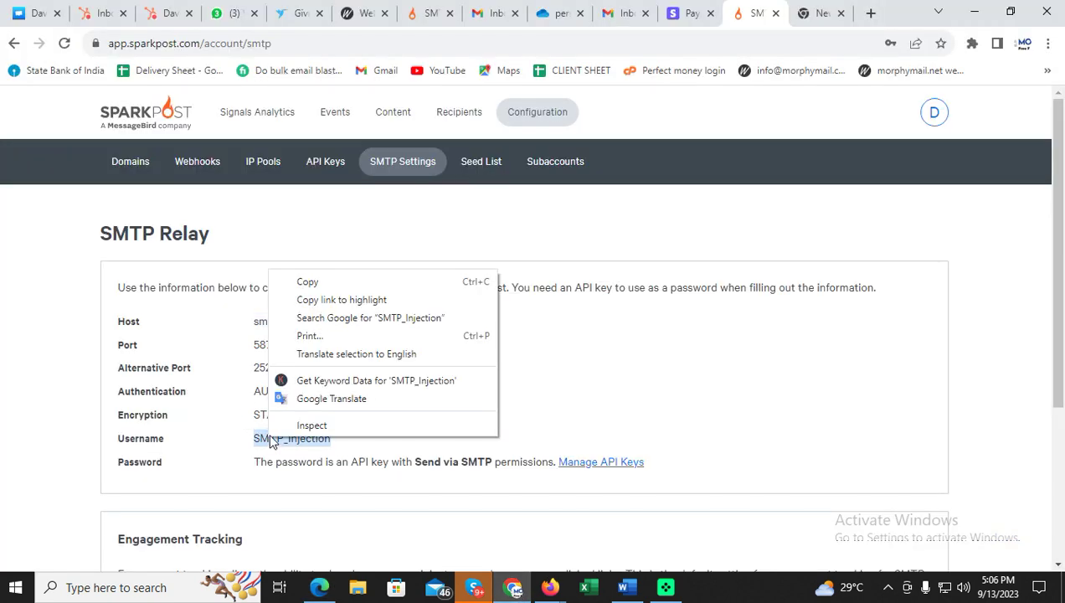
{"action": "left_click", "coordinate": [315, 283]}
Enter SMTP_Injection as the SMTP Username, then go to SparkPost's API key management.
{"action": "left_click", "coordinate": [321, 586]}
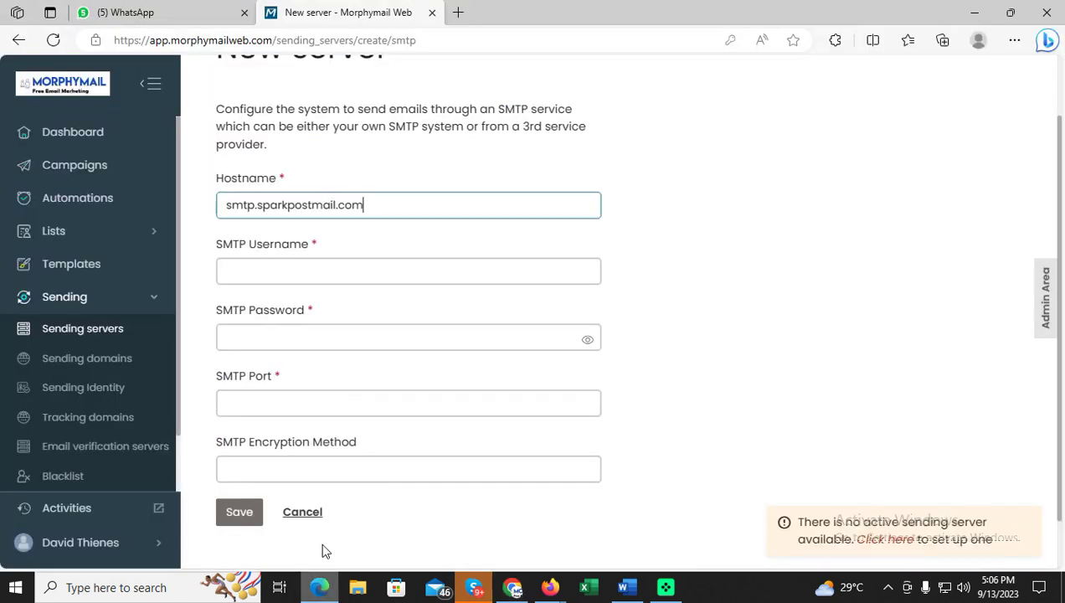
{"action": "left_click", "coordinate": [403, 272]}
{"action": "key", "text": "ctrl+v"}
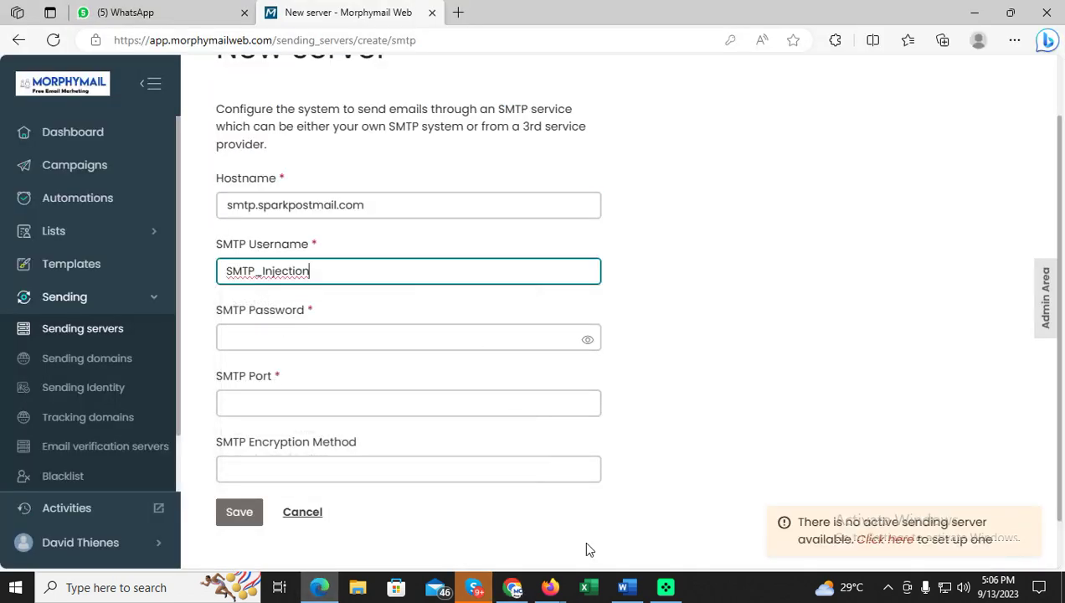
{"action": "left_click", "coordinate": [513, 587]}
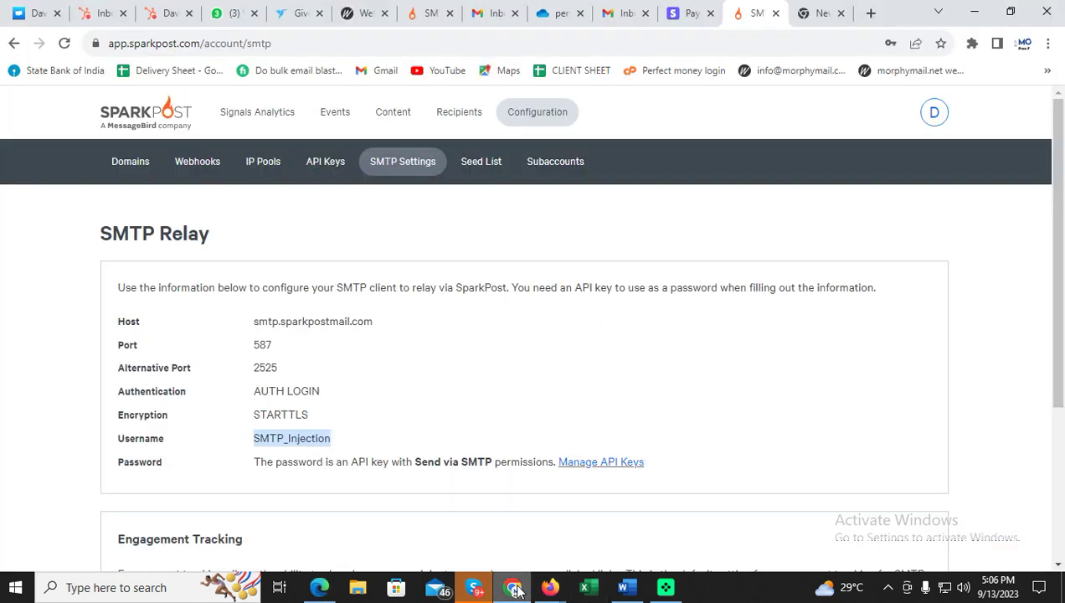
{"action": "left_click", "coordinate": [603, 467]}
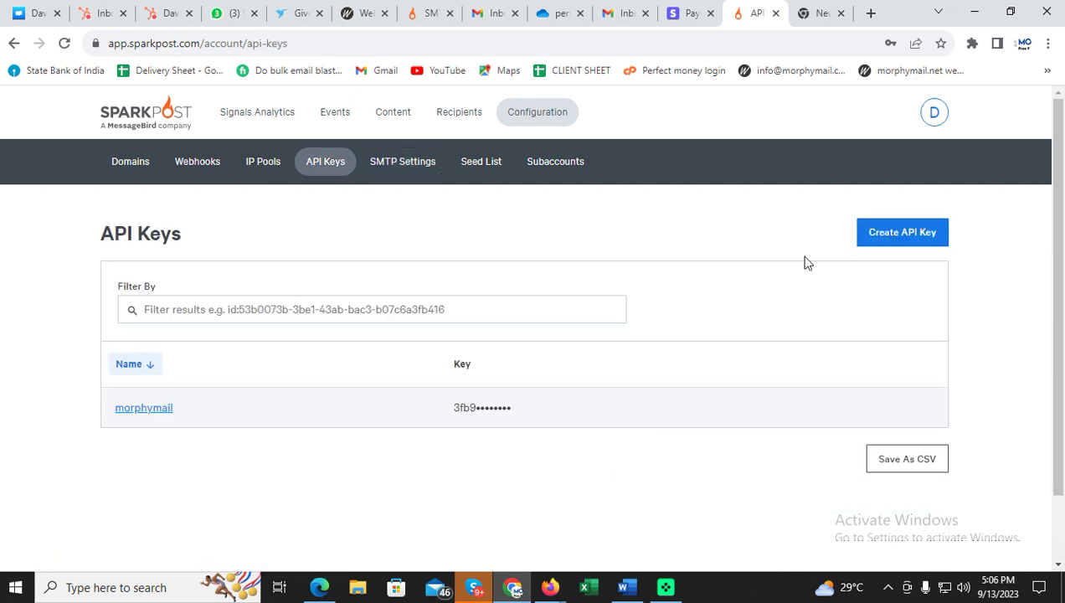
Create a SparkPost API key named morphy, copy it, and focus MorphyMail's SMTP Password field.
{"action": "left_click", "coordinate": [890, 249]}
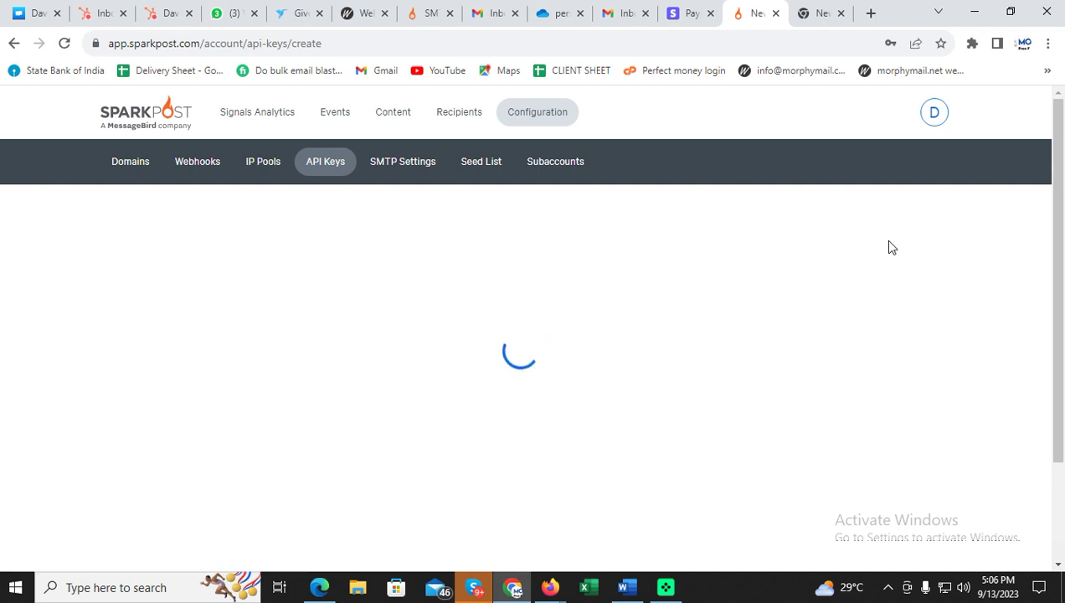
{"action": "left_click", "coordinate": [451, 352]}
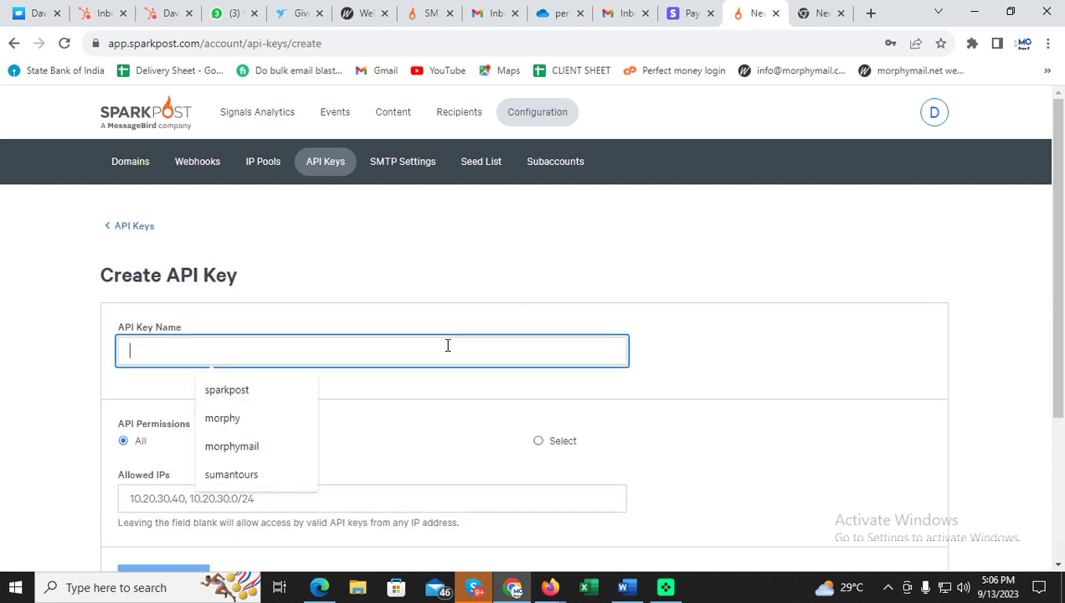
{"action": "type", "text": "mp"}
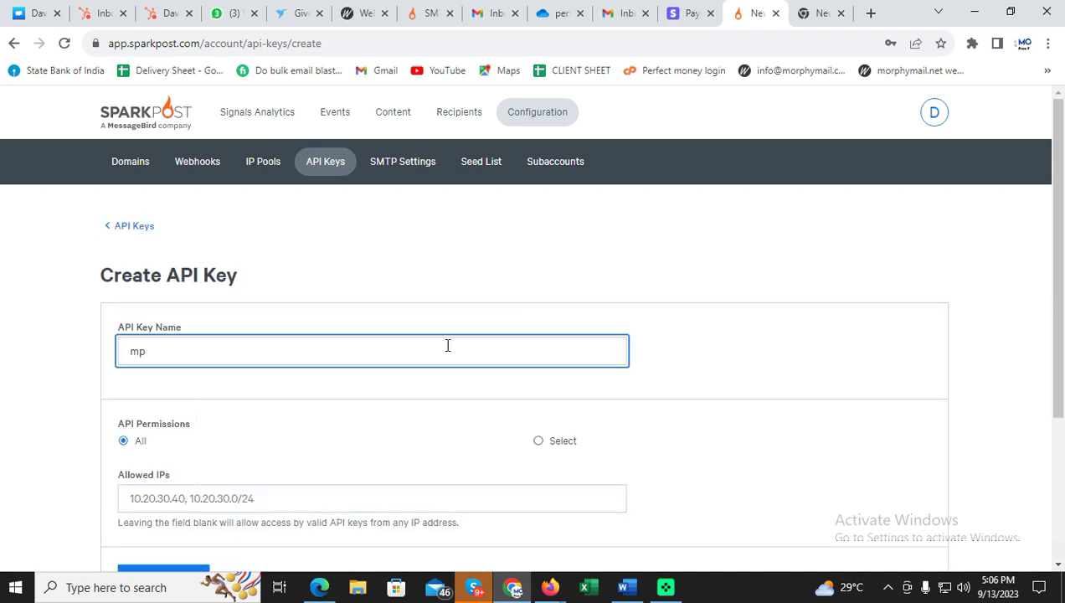
{"action": "key", "text": "BackSpace"}
{"action": "key", "text": "BackSpace"}
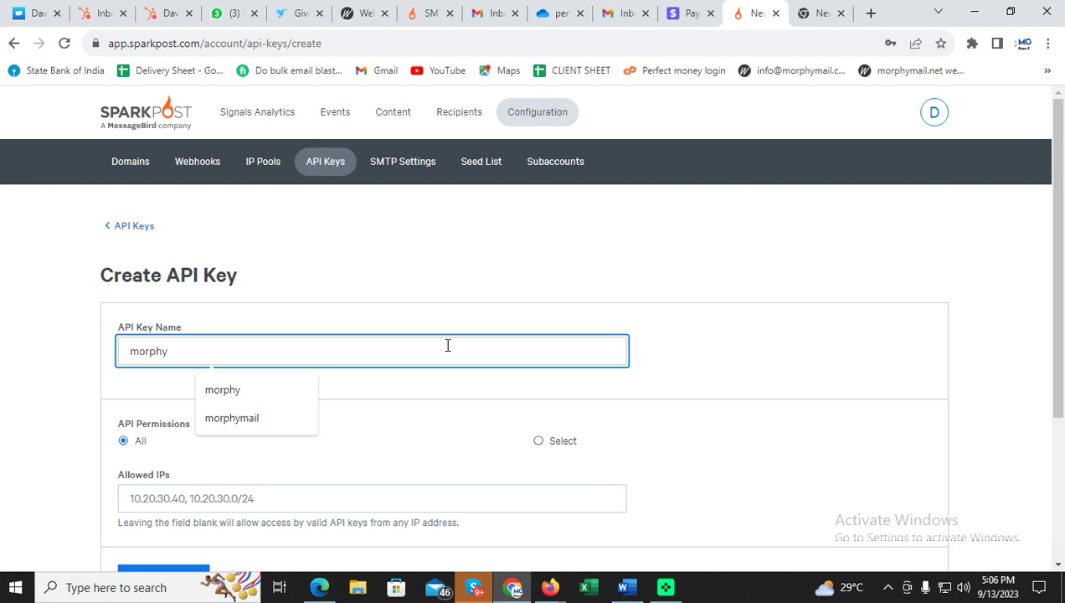
{"action": "scroll", "coordinate": [447, 343], "scroll_direction": "down", "scroll_amount": 3}
{"action": "left_click", "coordinate": [207, 365]}
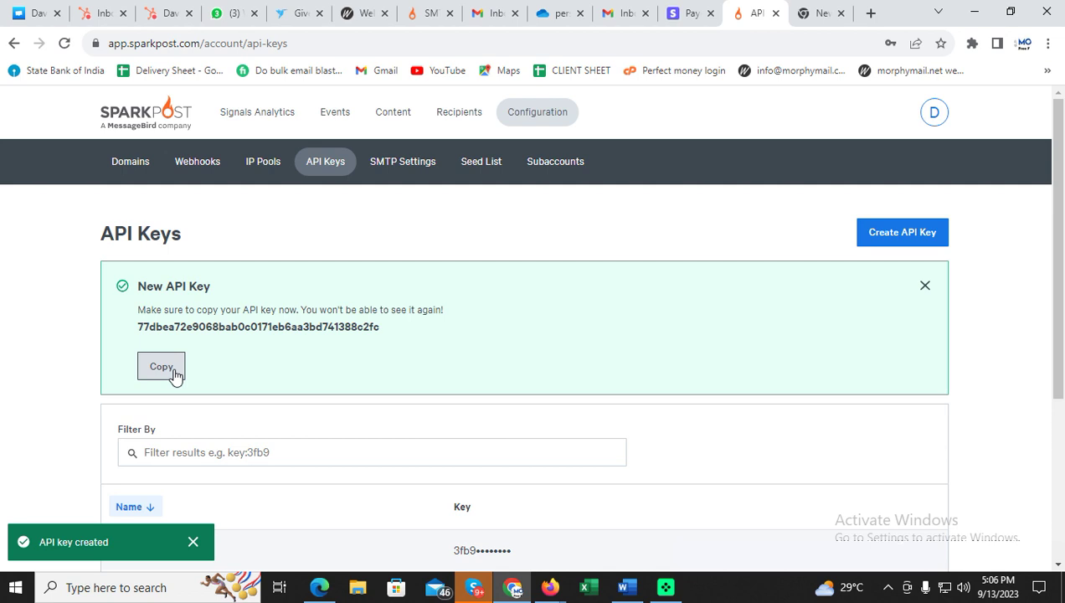
{"action": "left_click", "coordinate": [176, 375]}
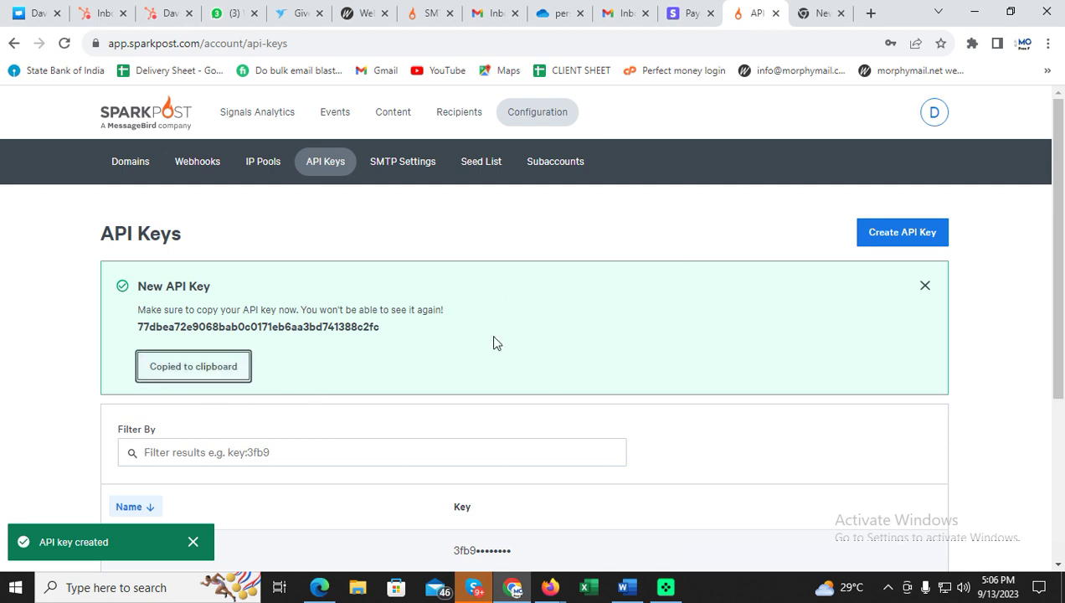
{"action": "left_click", "coordinate": [319, 587]}
{"action": "left_click", "coordinate": [390, 340]}
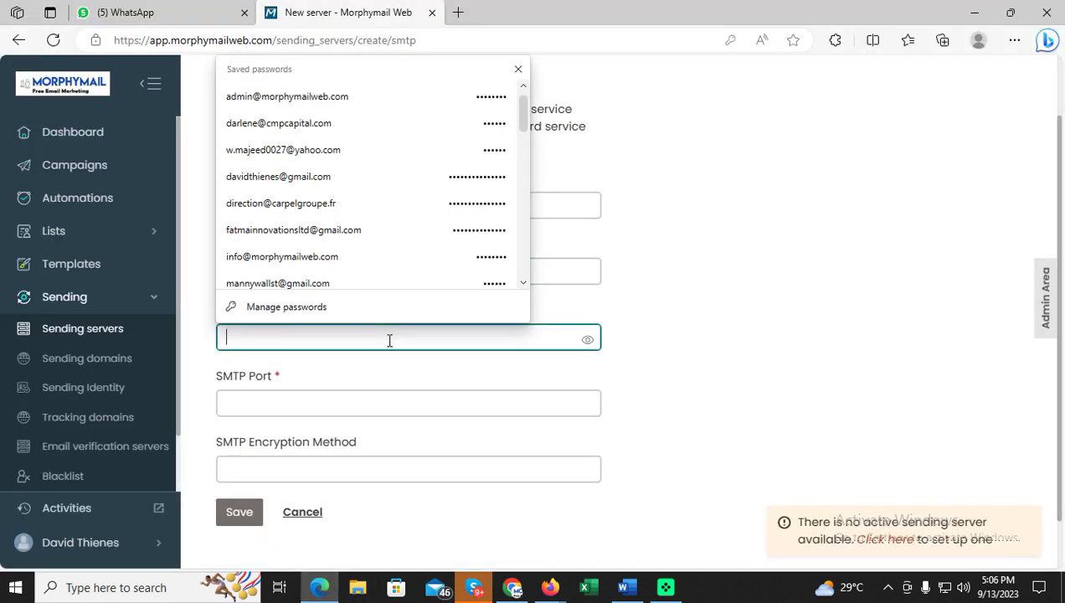
Set the SMTP password to the copied API key, port 587 and tls encryption, then save.
{"action": "key", "text": "ctrl+v"}
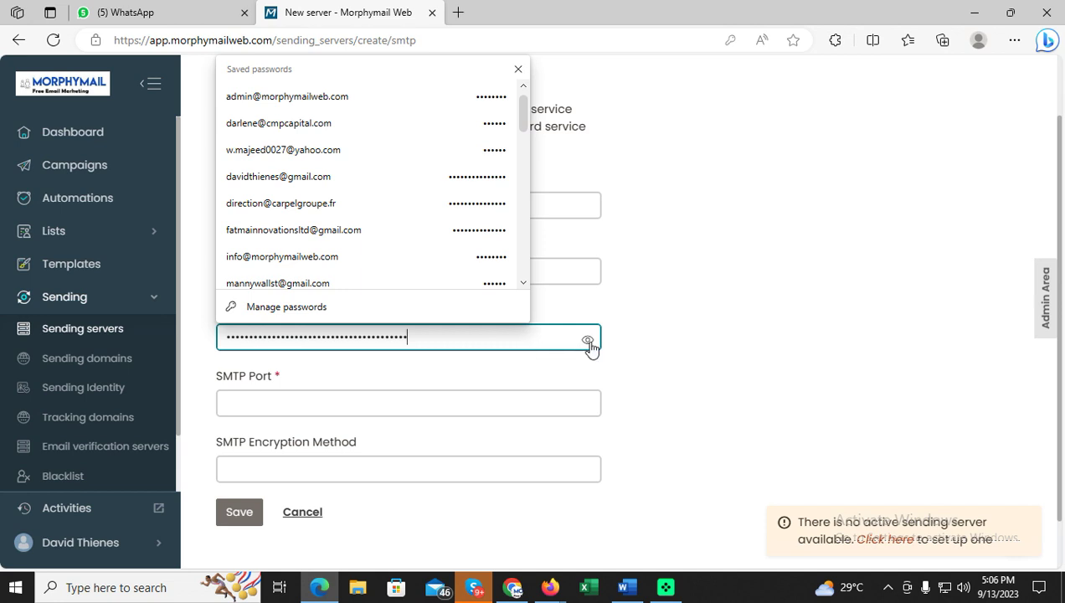
{"action": "left_click", "coordinate": [590, 343]}
{"action": "left_click", "coordinate": [499, 408]}
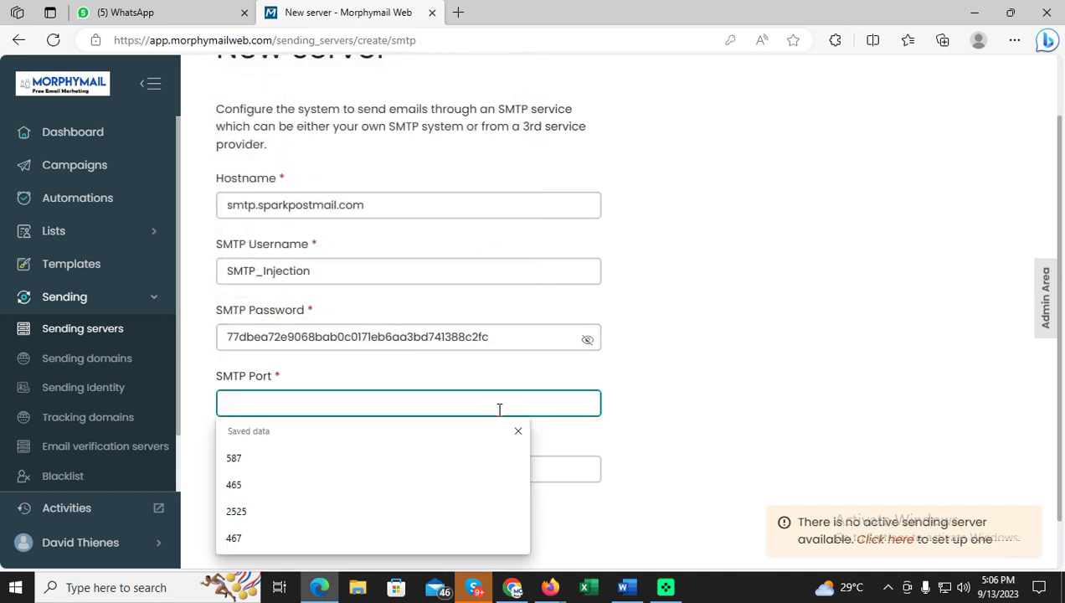
{"action": "type", "text": "587"}
{"action": "key", "text": "Tab"}
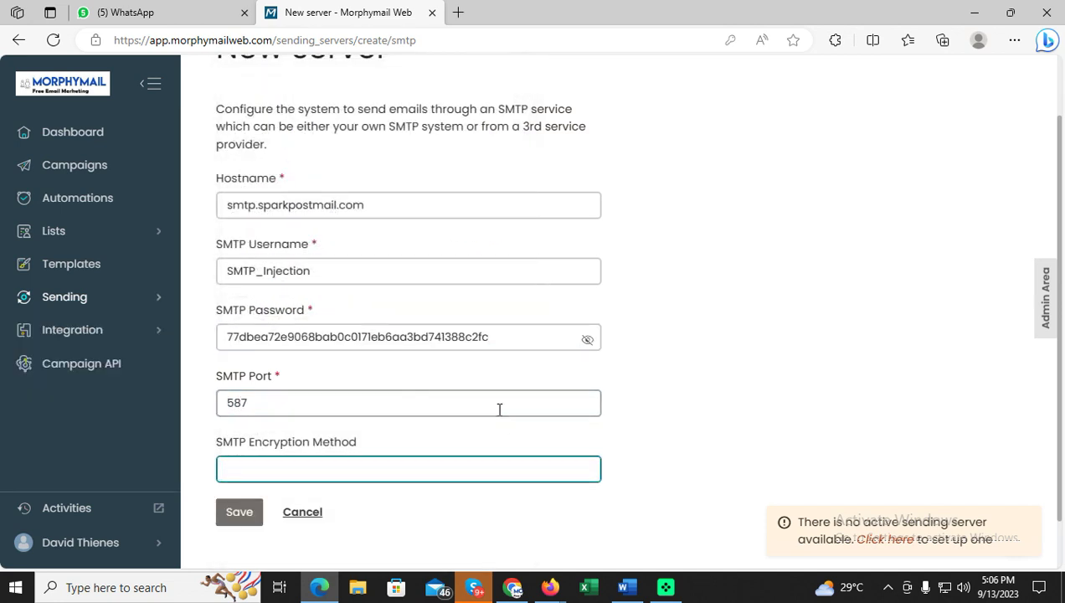
{"action": "type", "text": "tls"}
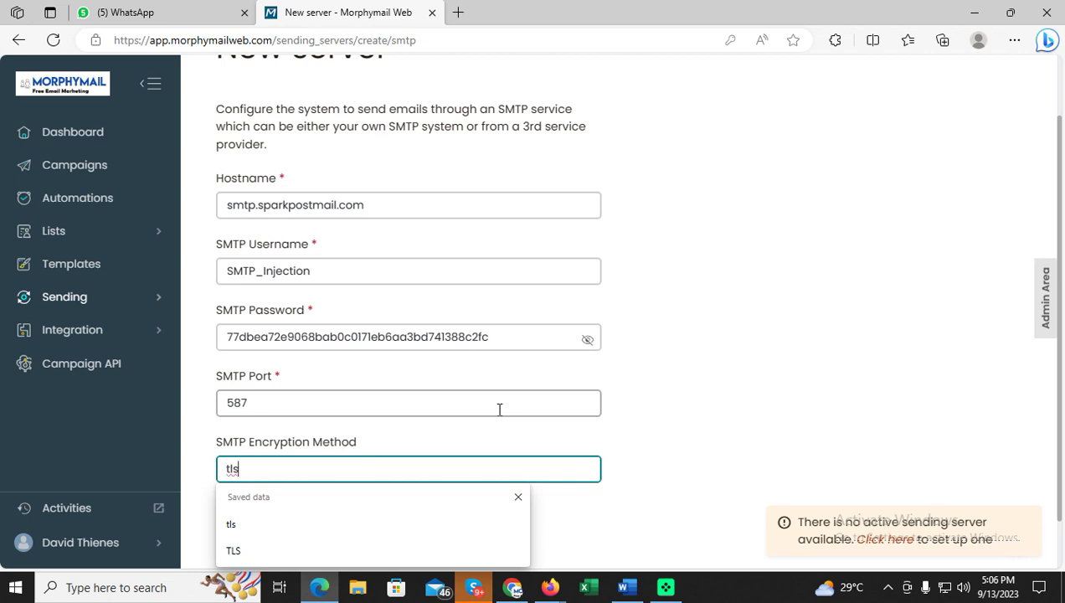
{"action": "left_click", "coordinate": [662, 418]}
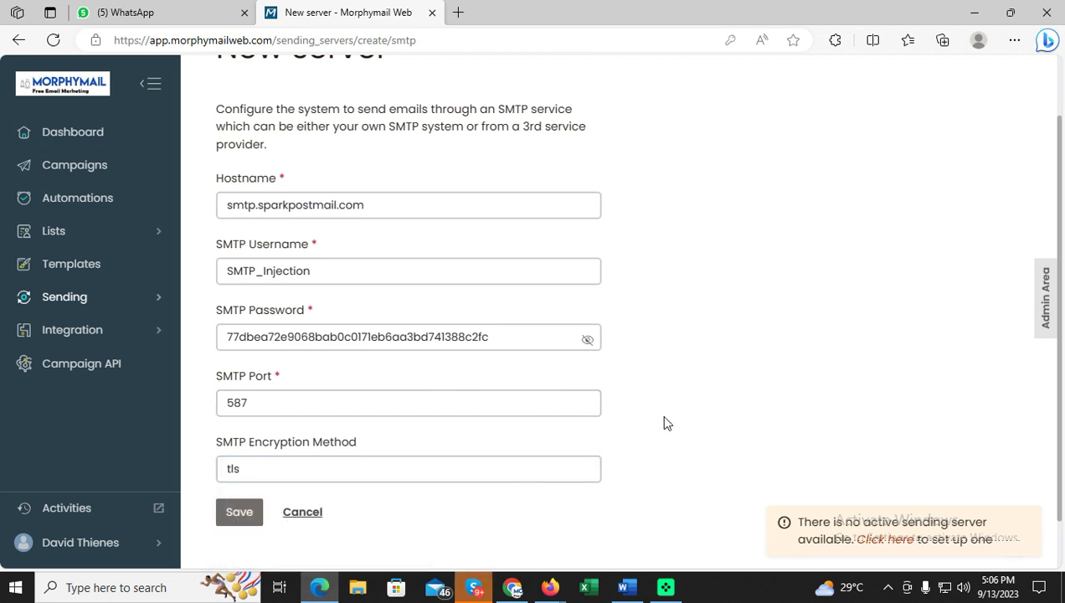
{"action": "left_click", "coordinate": [241, 521]}
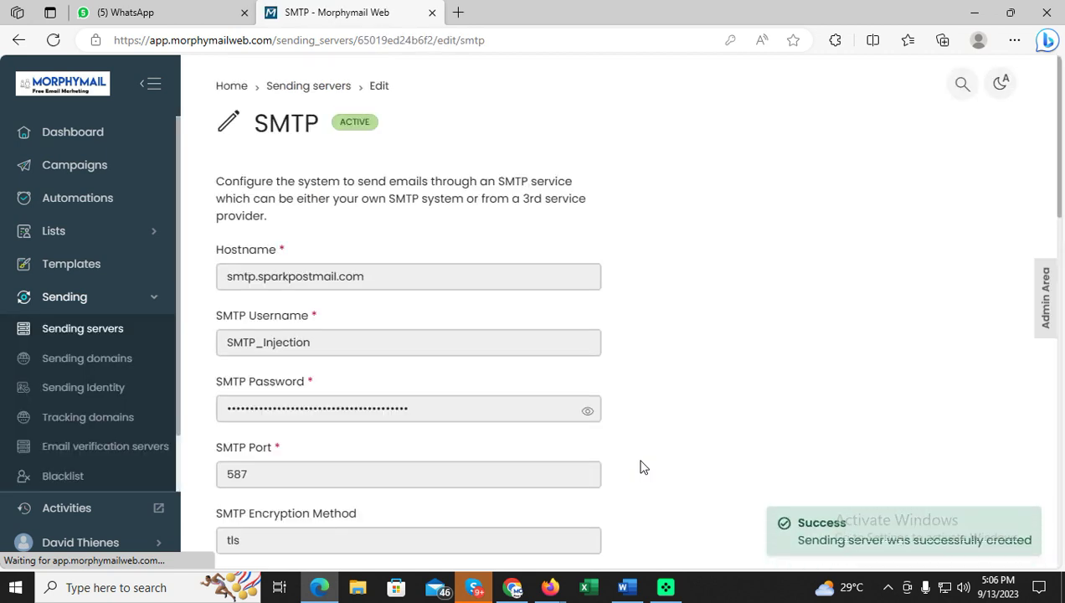
Test the sending server connection and close the success message.
{"action": "scroll", "coordinate": [643, 435], "scroll_direction": "down", "scroll_amount": 3}
{"action": "left_click", "coordinate": [289, 285]}
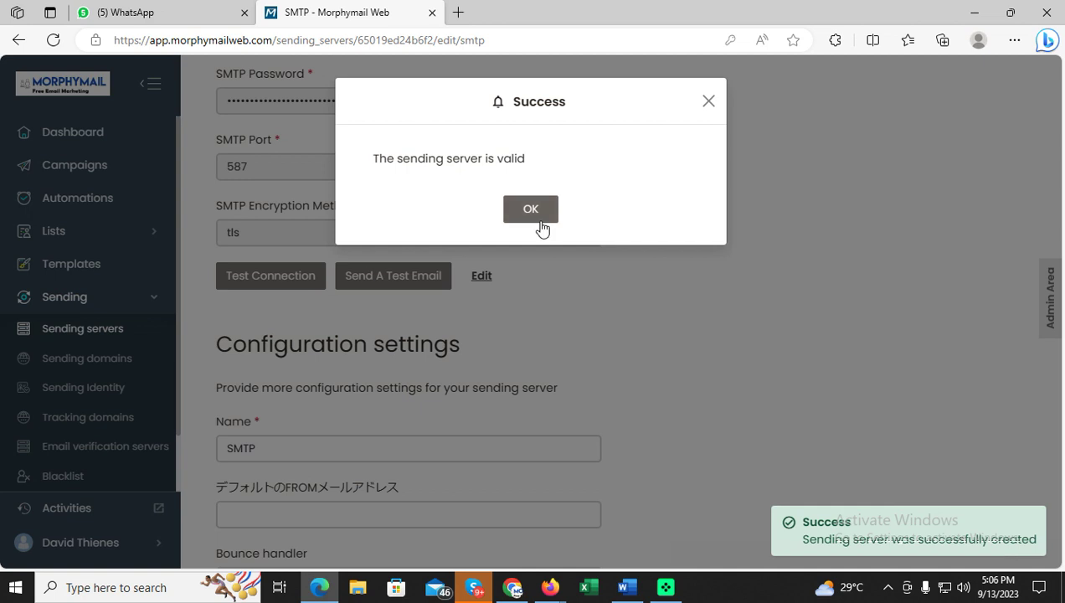
{"action": "left_click", "coordinate": [536, 220]}
Rename the server SPARKPOST and begin typing the sent-subdomain contact address as default FROM.
{"action": "scroll", "coordinate": [521, 278], "scroll_direction": "down", "scroll_amount": 2}
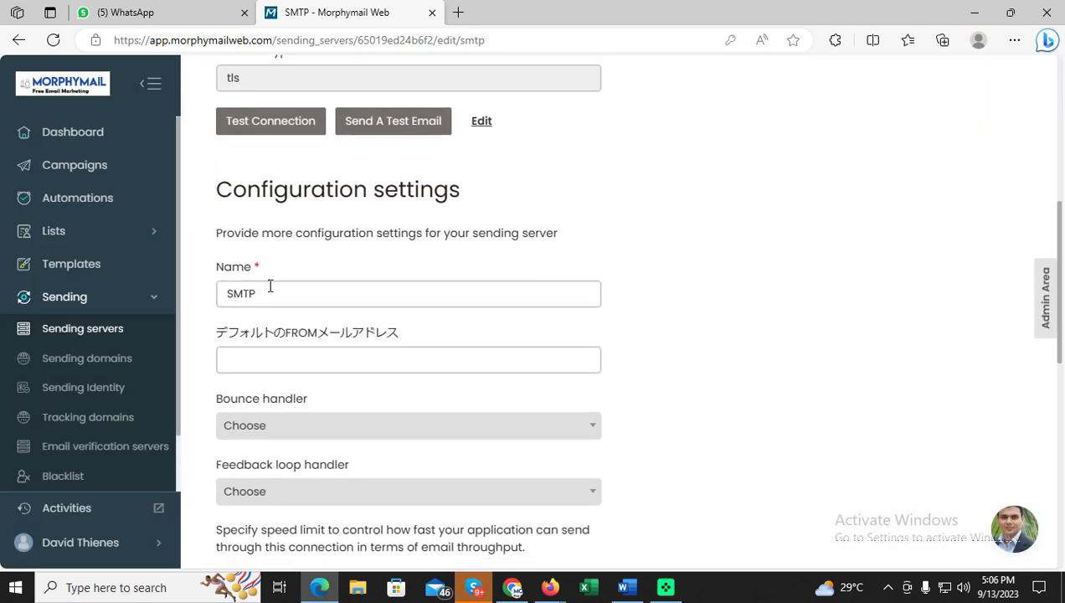
{"action": "double_click", "coordinate": [269, 286]}
{"action": "type", "text": "SPARKPOS"}
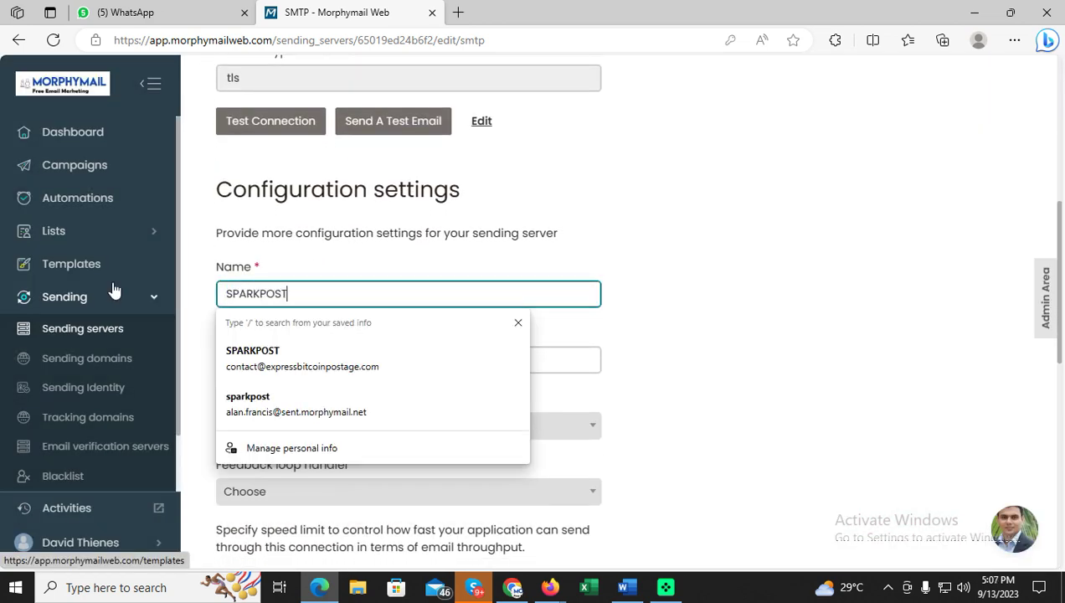
{"action": "key", "text": "Tab"}
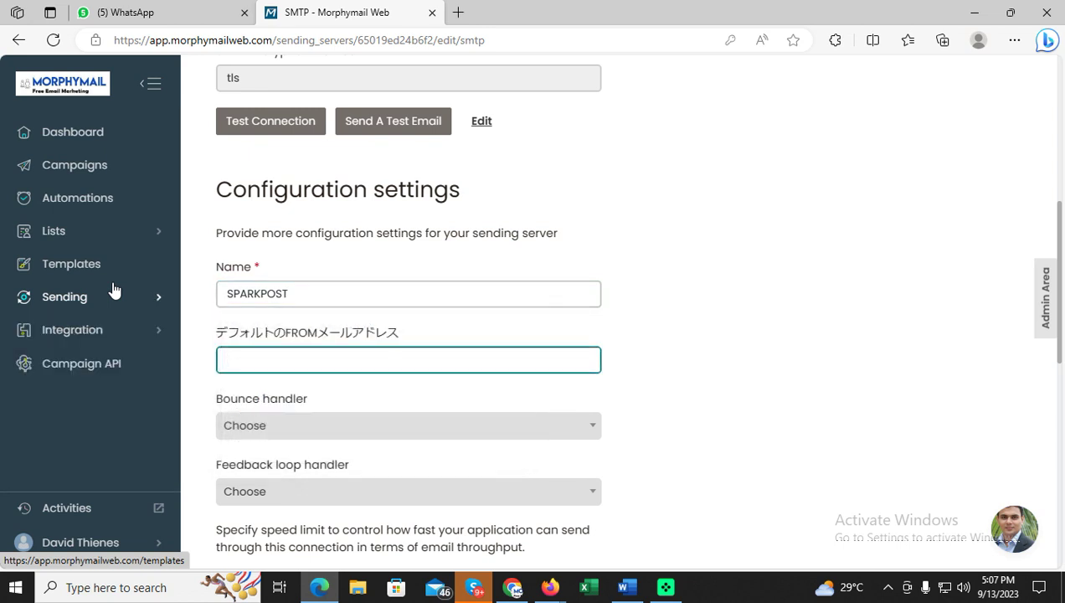
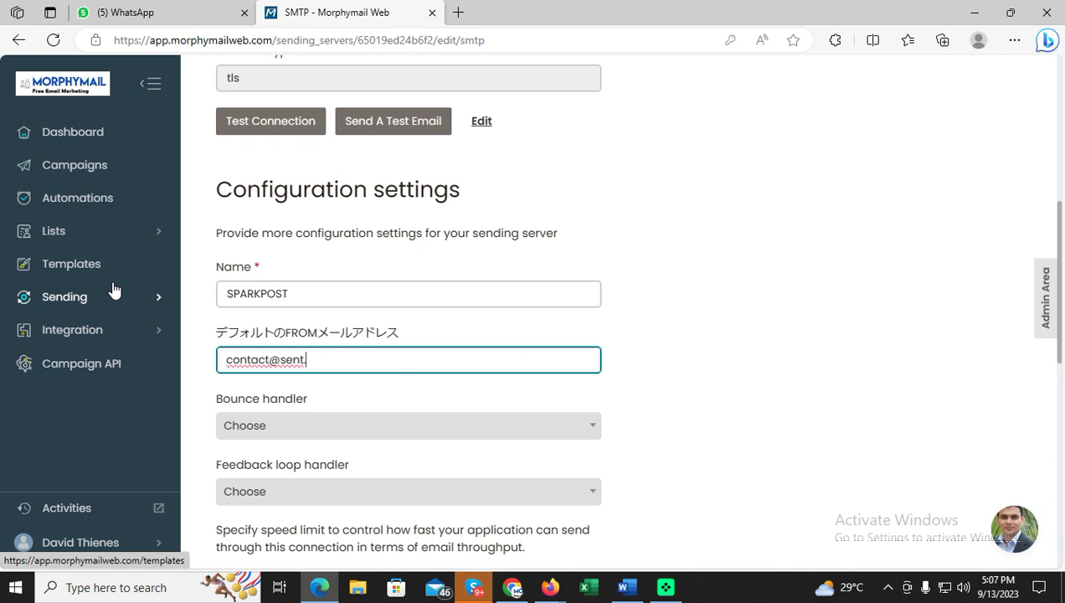
{"action": "left_click", "coordinate": [521, 593]}
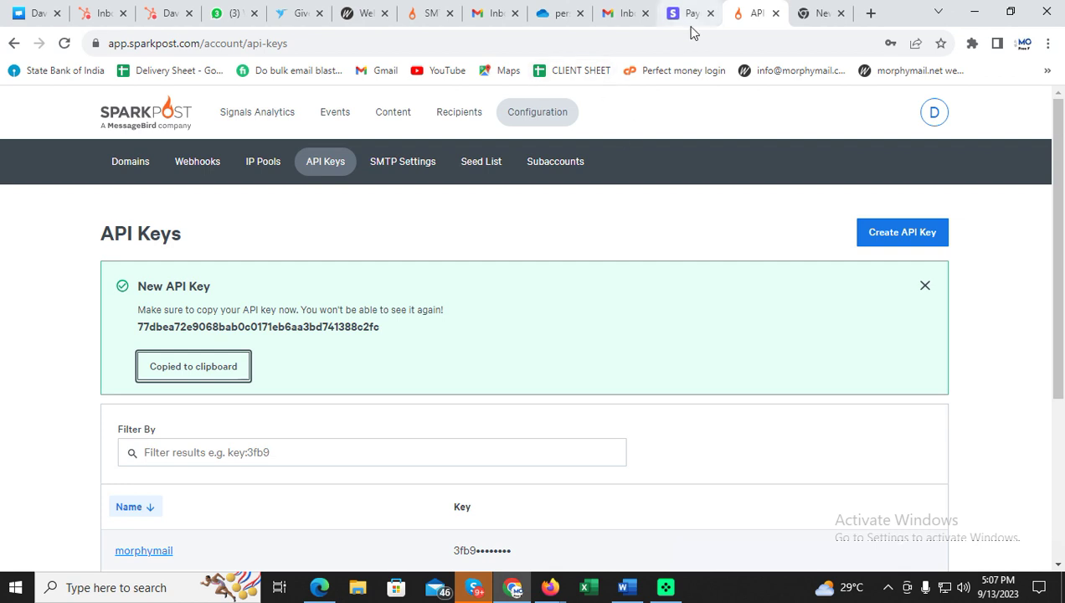
Copy the full sent-subdomain contact address from cPanel's Email Accounts list.
{"action": "left_click", "coordinate": [550, 589]}
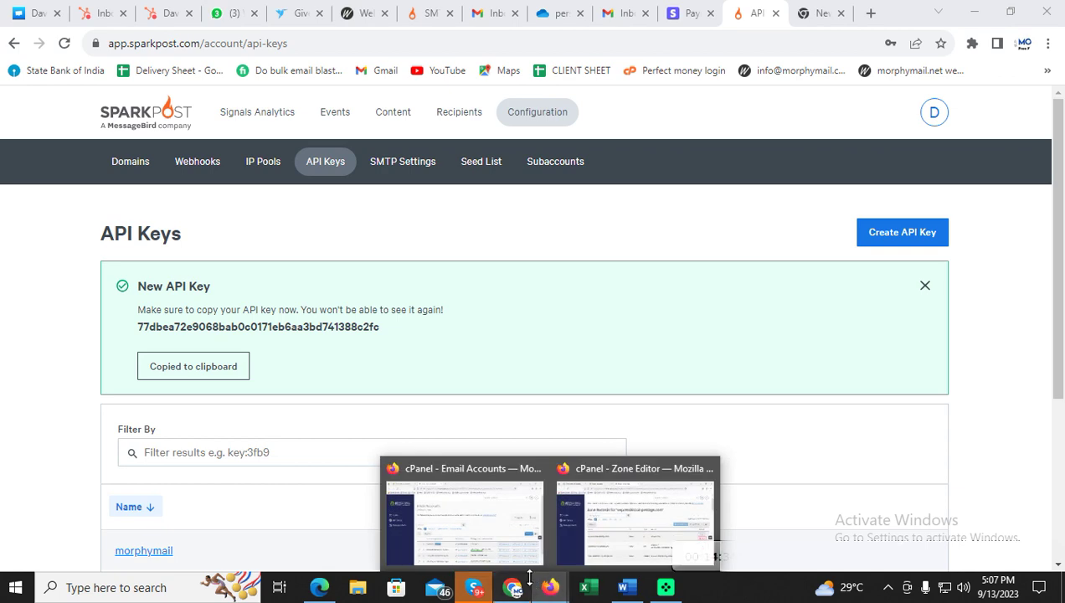
{"action": "mouse_move", "coordinate": [550, 588]}
{"action": "left_click", "coordinate": [505, 555]}
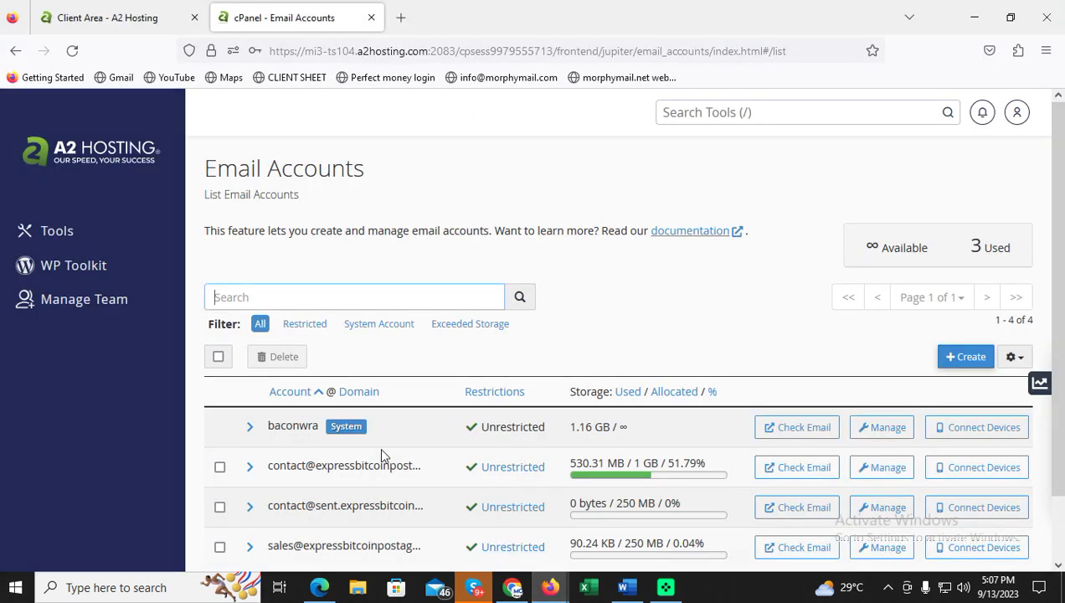
{"action": "left_click", "coordinate": [250, 509]}
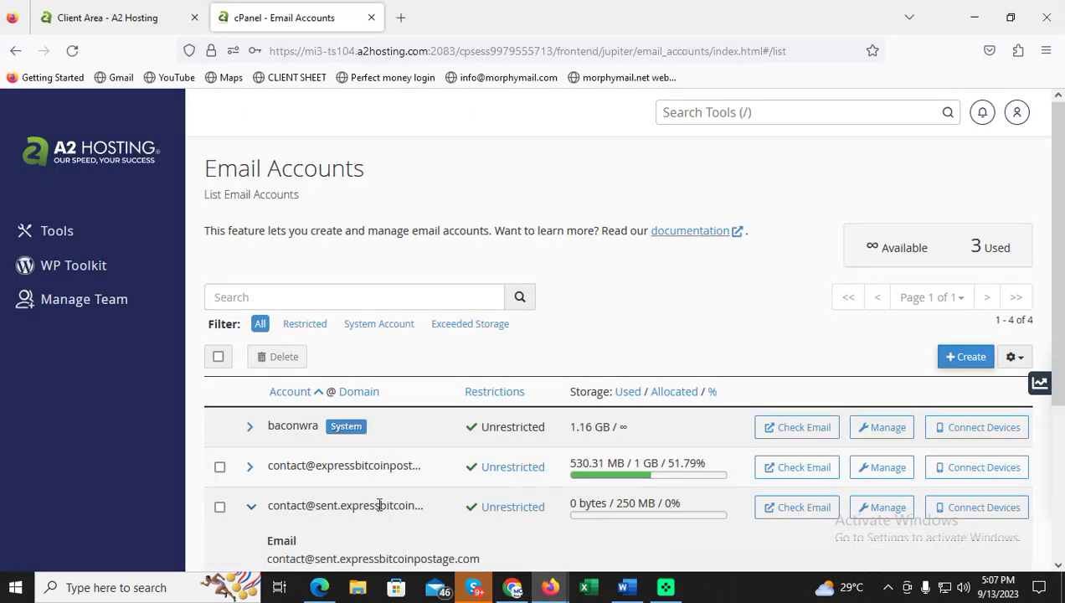
{"action": "scroll", "coordinate": [380, 503], "scroll_direction": "down", "scroll_amount": 3}
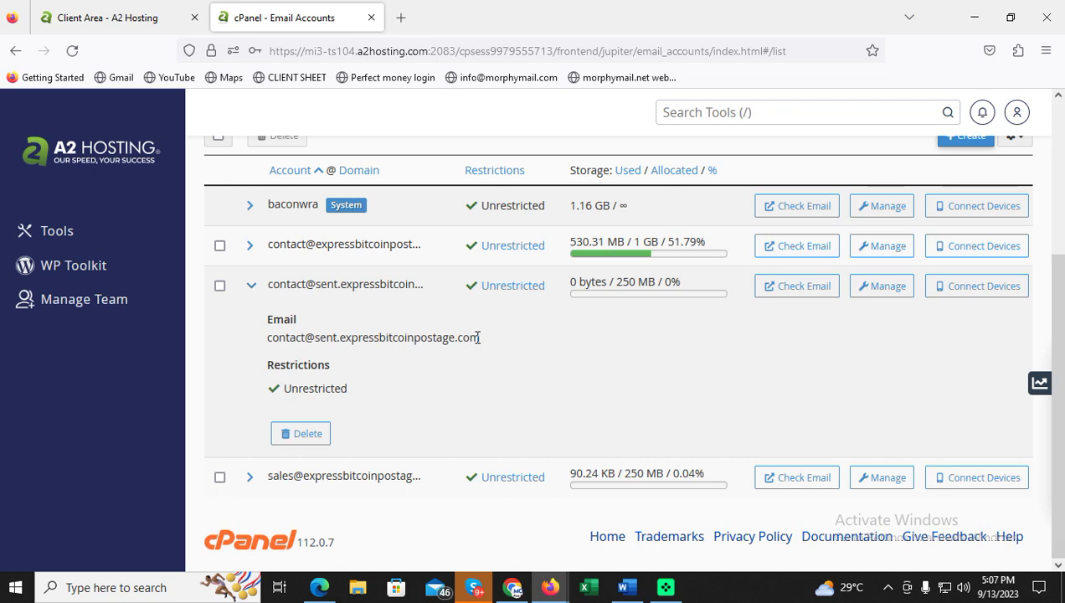
{"action": "left_click_drag", "start_coordinate": [449, 334], "coordinate": [273, 339]}
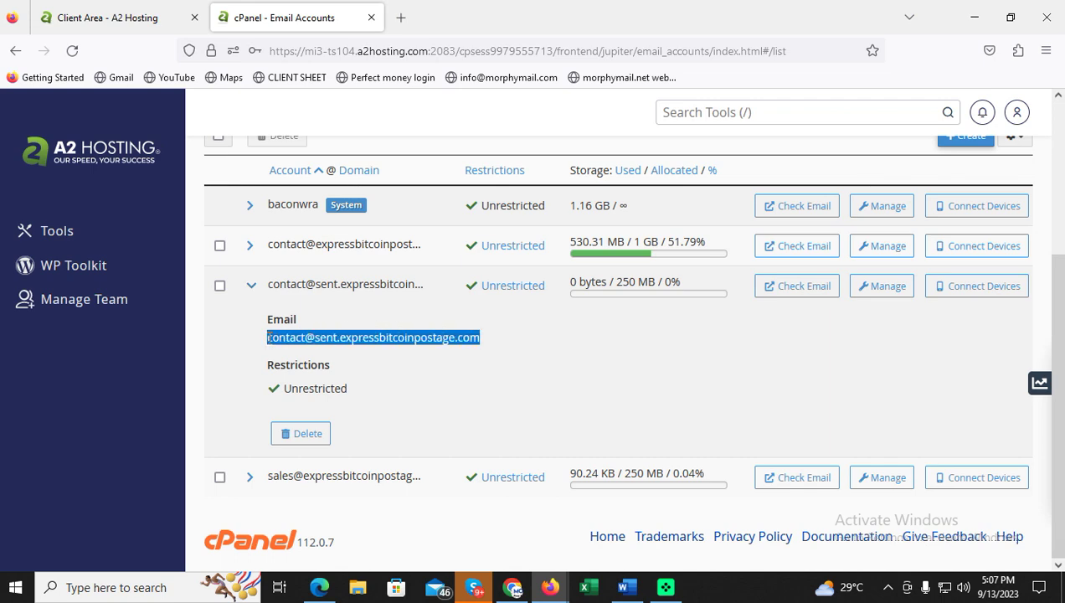
Replace the partial default FROM address with the copied full contact address.
{"action": "left_click", "coordinate": [319, 587]}
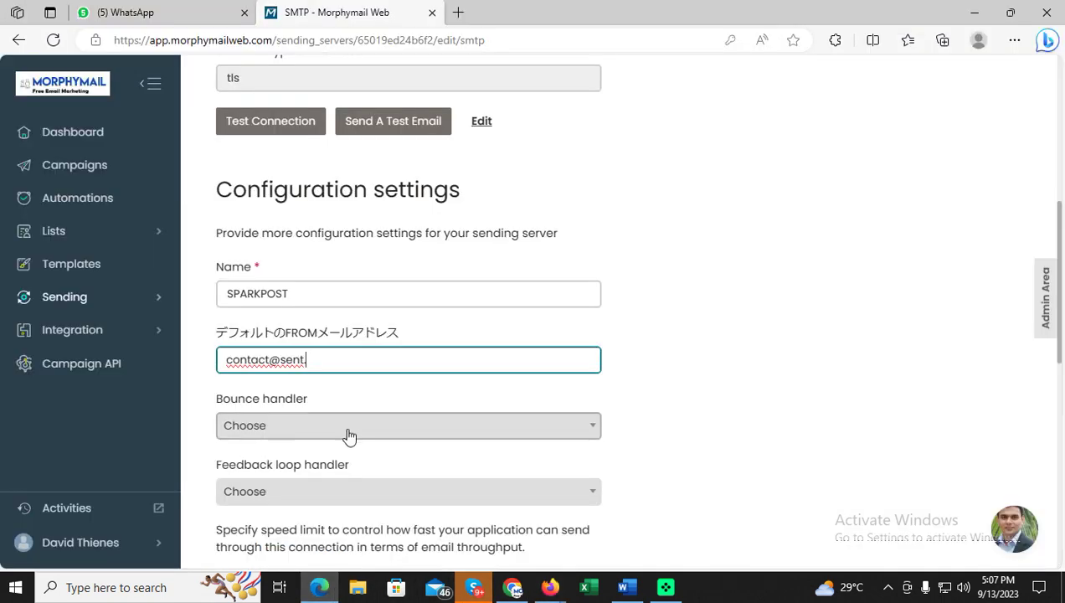
{"action": "left_click_drag", "start_coordinate": [337, 366], "coordinate": [8, 350]}
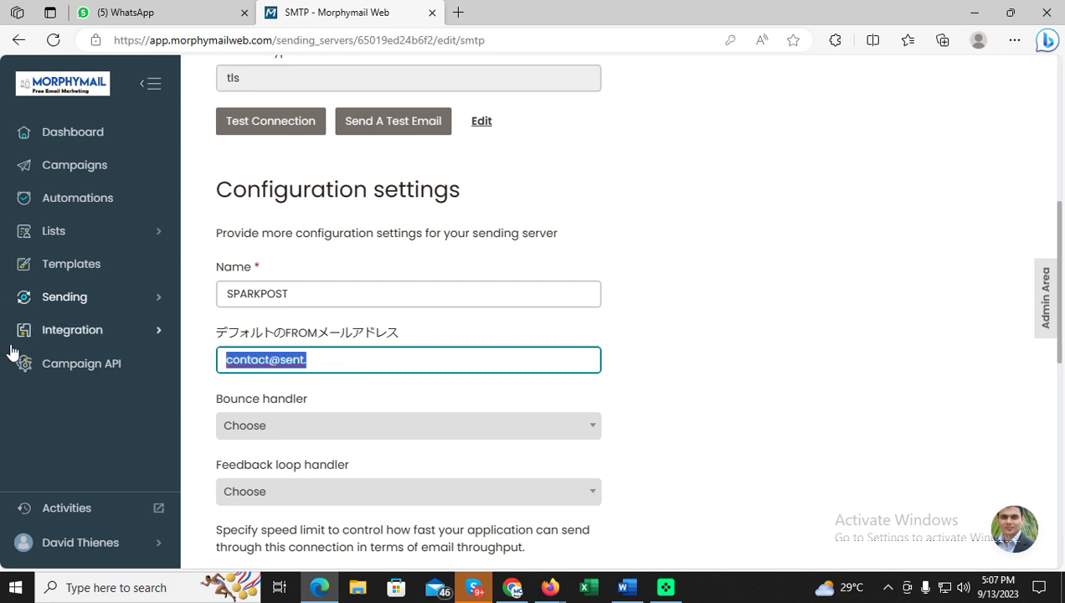
{"action": "key", "text": "ctrl+v"}
{"action": "left_click", "coordinate": [710, 355]}
{"action": "scroll", "coordinate": [706, 352], "scroll_direction": "down", "scroll_amount": 2}
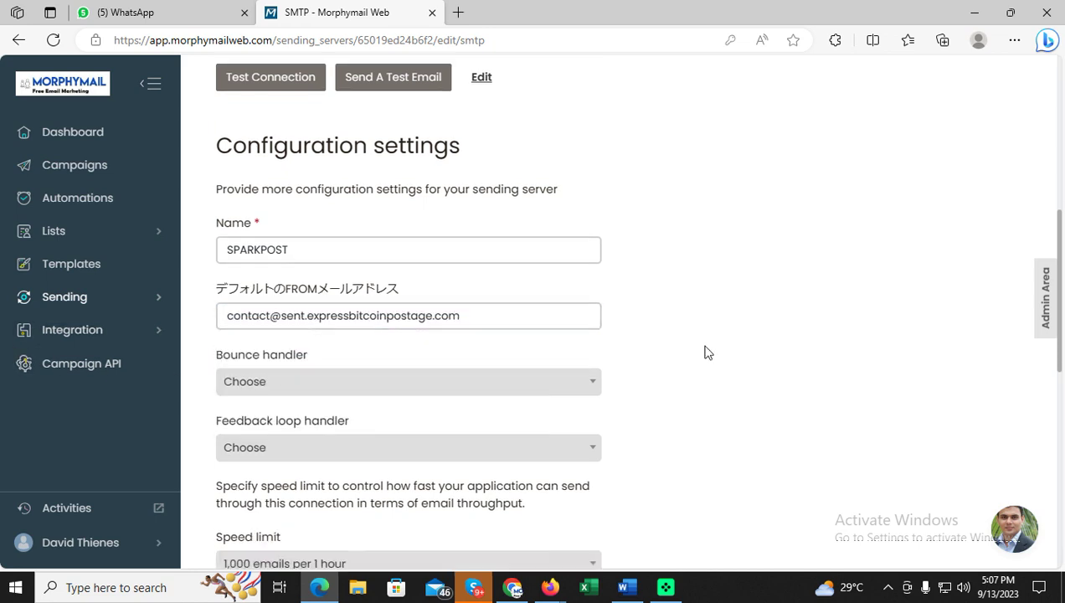
{"action": "left_click", "coordinate": [572, 272]}
Choose Bounce handler and Feedback Loop Handler for the SPARKPOST server and save it.
{"action": "left_click", "coordinate": [559, 326]}
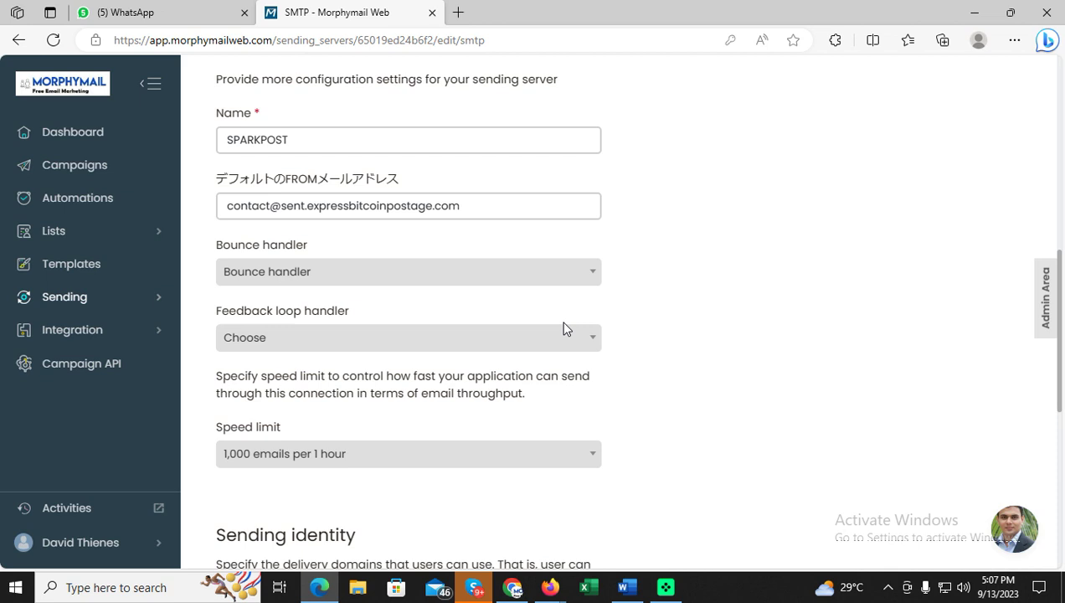
{"action": "left_click", "coordinate": [574, 342]}
{"action": "left_click", "coordinate": [571, 391]}
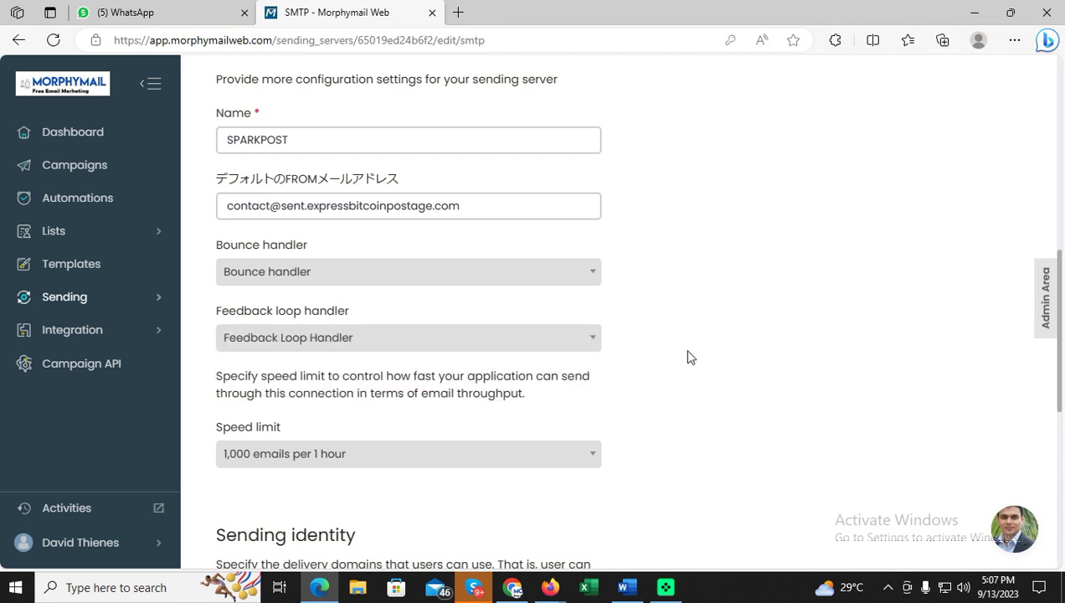
{"action": "scroll", "coordinate": [688, 357], "scroll_direction": "down", "scroll_amount": 3}
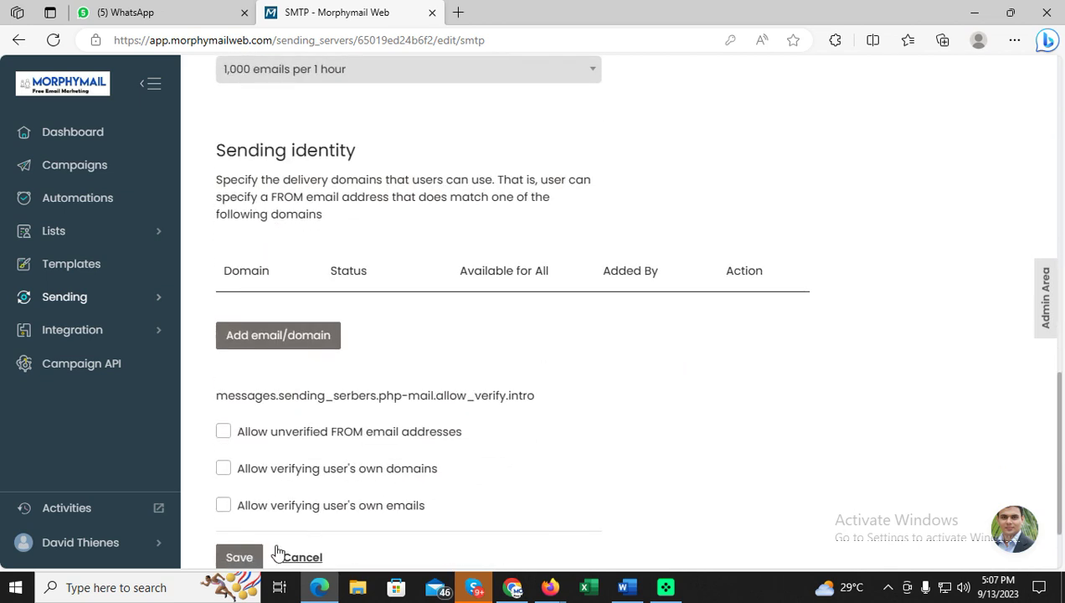
{"action": "left_click", "coordinate": [246, 559]}
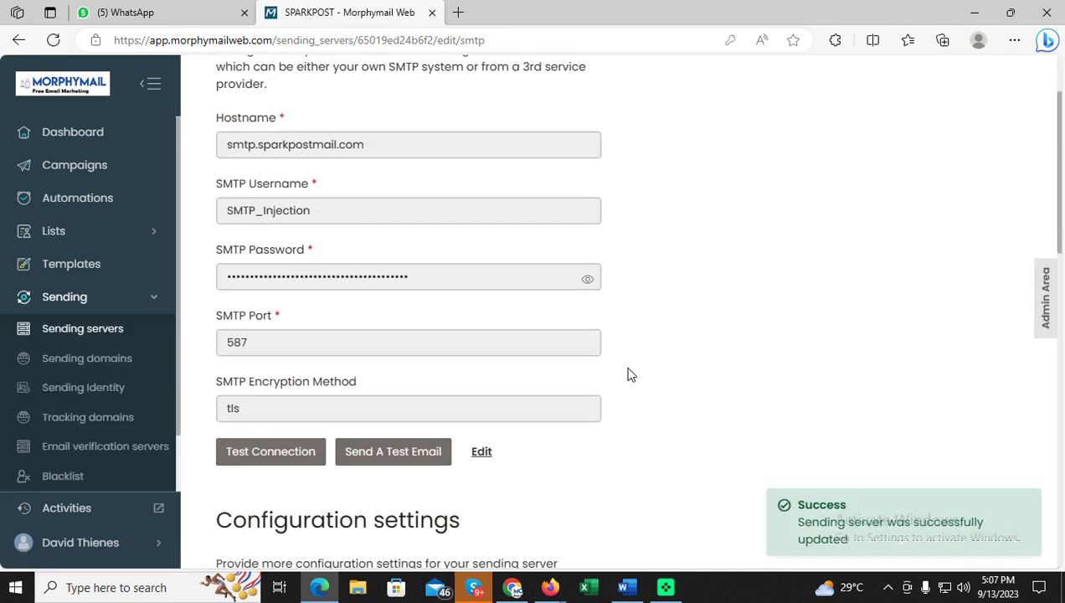
{"action": "scroll", "coordinate": [631, 374], "scroll_direction": "down", "scroll_amount": 9}
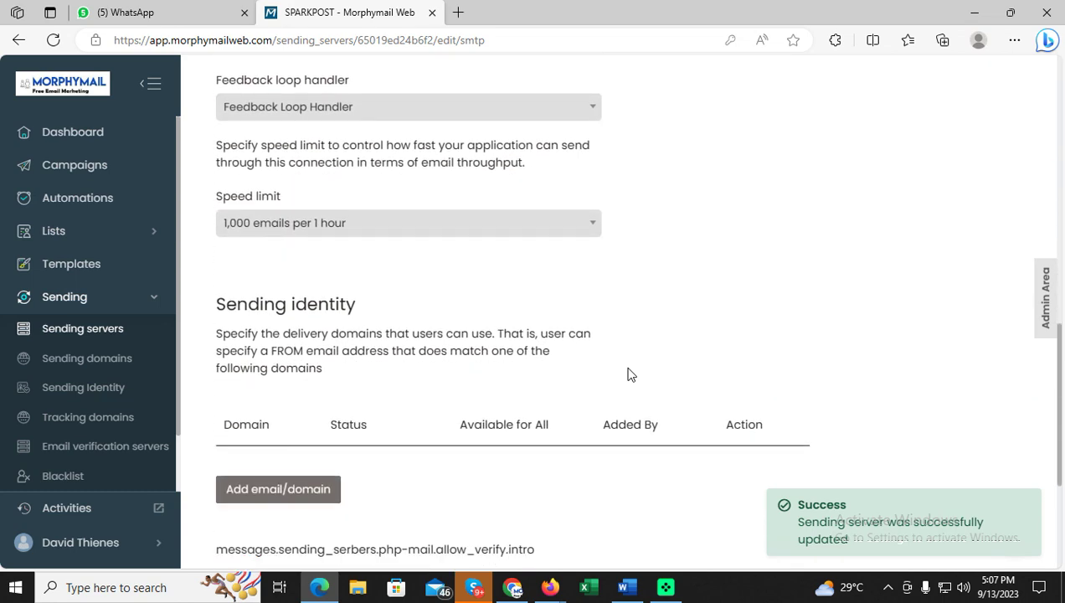
{"action": "scroll", "coordinate": [630, 374], "scroll_direction": "down", "scroll_amount": 3}
Add sent.expressbitcoinpostage.com as a sending identity domain, trimming the mailbox from the pasted address.
{"action": "left_click", "coordinate": [310, 261]}
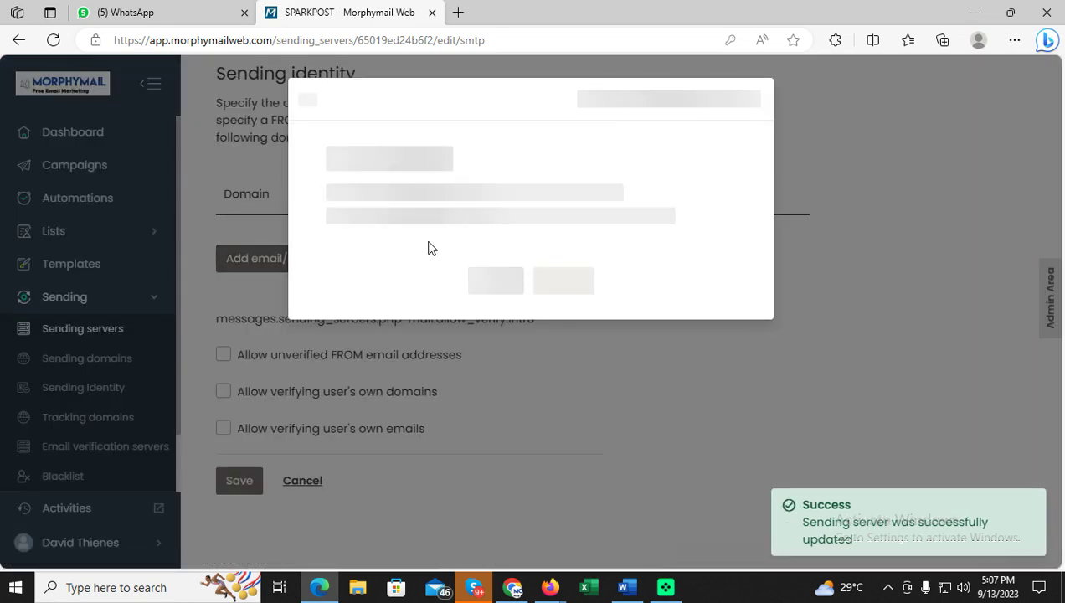
{"action": "left_click", "coordinate": [435, 260]}
{"action": "key", "text": "ctrl+v"}
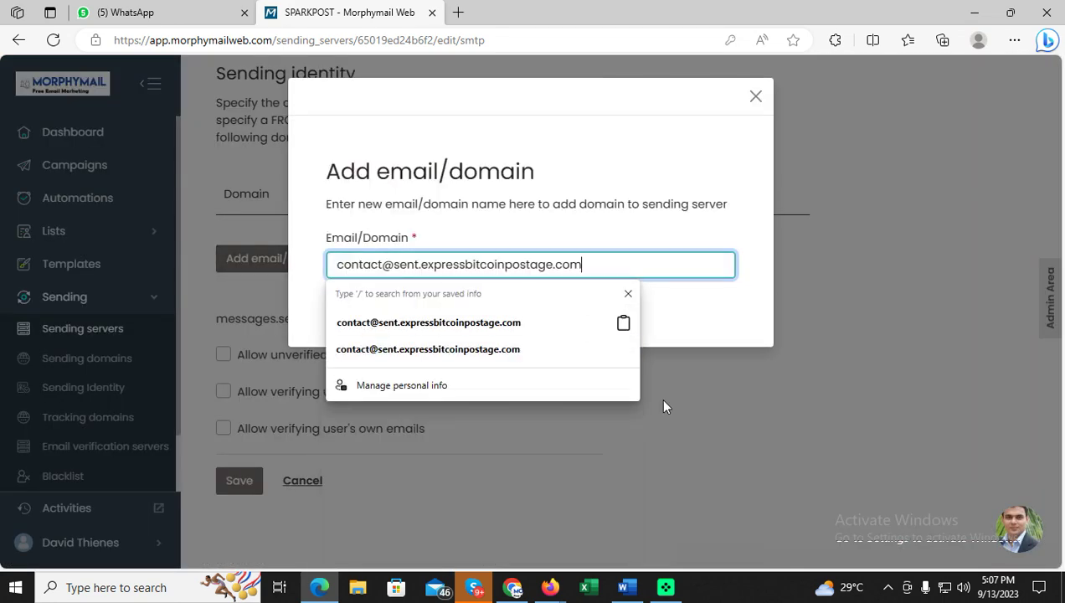
{"action": "left_click", "coordinate": [712, 323]}
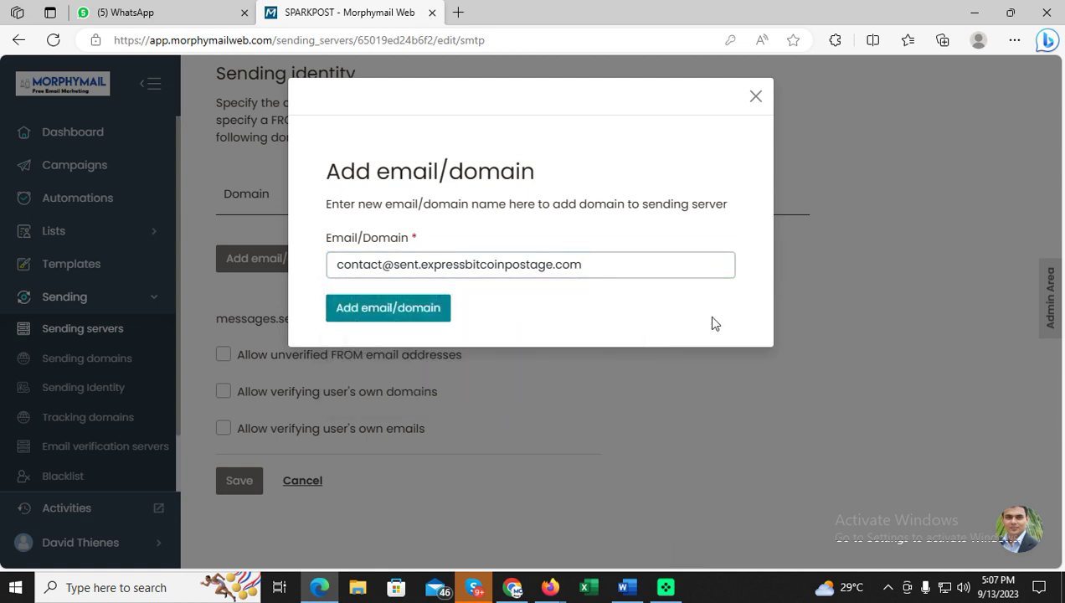
{"action": "left_click", "coordinate": [674, 264]}
{"action": "key", "text": "Home"}
{"action": "key", "text": "Delete"}
{"action": "key", "text": "Delete"}
{"action": "key", "text": "Delete"}
{"action": "key", "text": "Delete"}
{"action": "key", "text": "Delete"}
{"action": "key", "text": "Delete"}
{"action": "key", "text": "Delete"}
{"action": "key", "text": "Delete"}
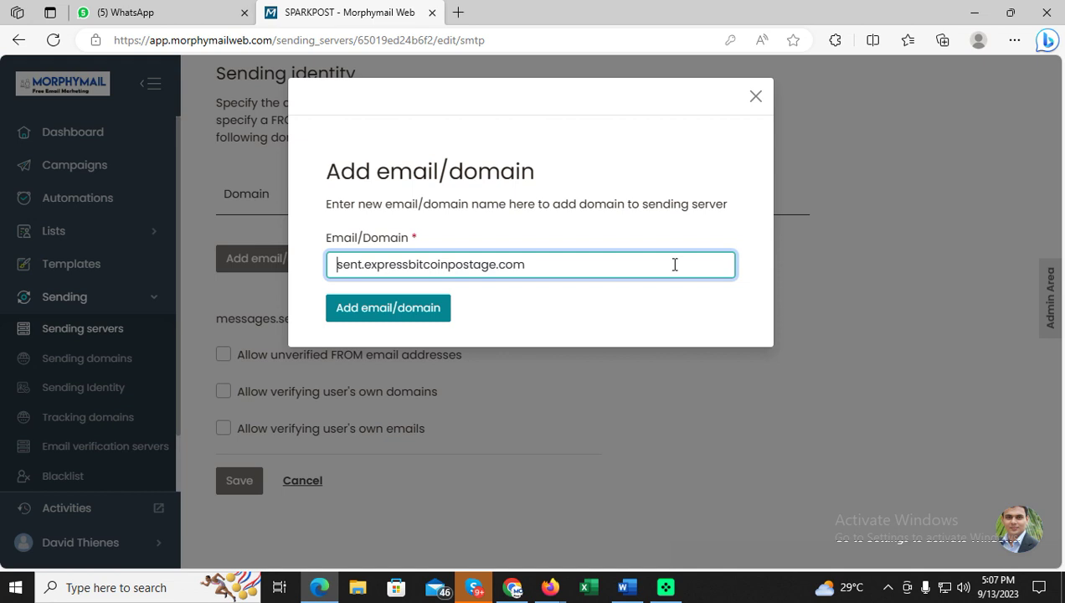
{"action": "left_click", "coordinate": [431, 308]}
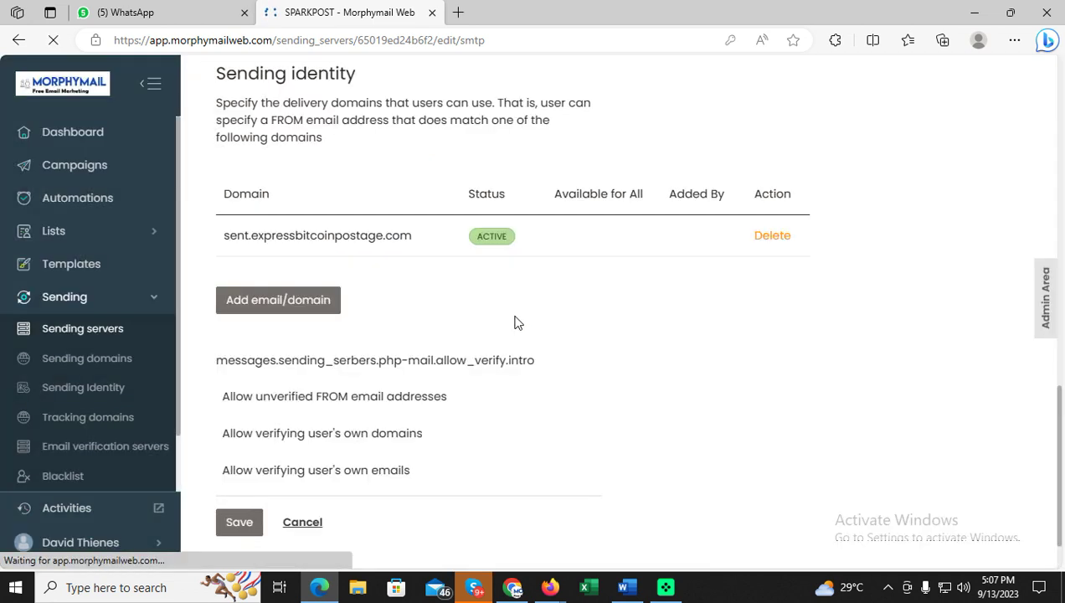
Allow unverified FROM addresses and verifying users' own domains and emails, then save.
{"action": "left_click", "coordinate": [223, 397]}
{"action": "left_click", "coordinate": [222, 434]}
{"action": "left_click", "coordinate": [223, 471]}
{"action": "left_click", "coordinate": [250, 527]}
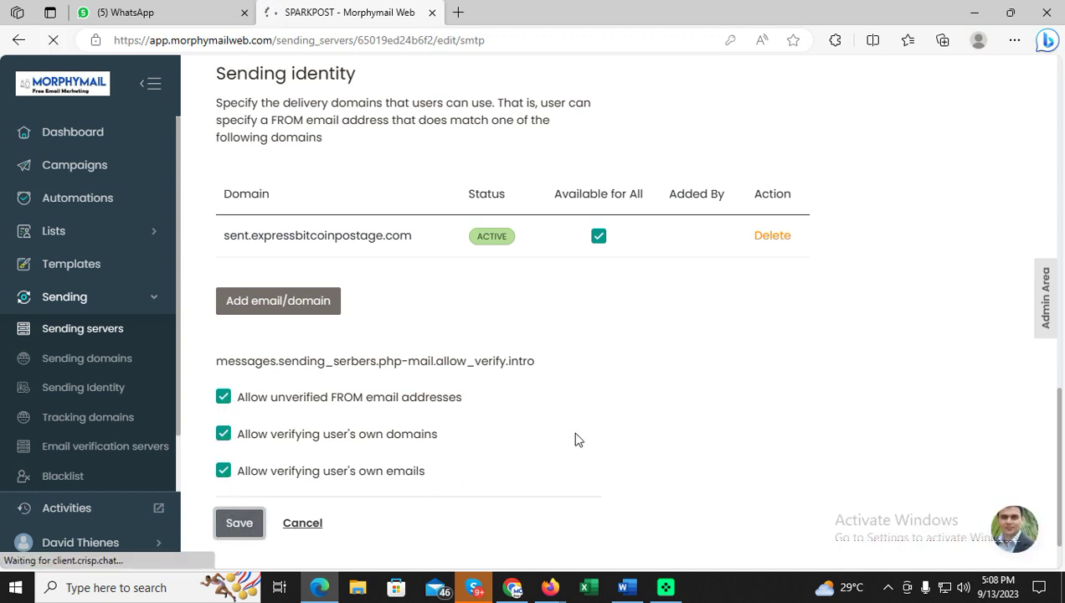
{"action": "scroll", "coordinate": [589, 415], "scroll_direction": "down", "scroll_amount": 5}
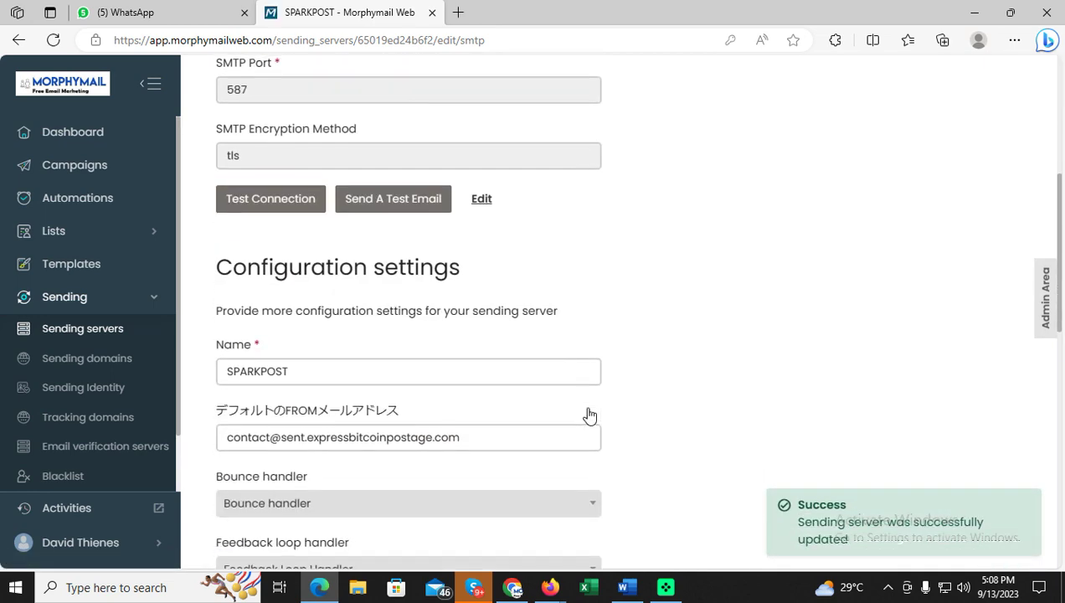
{"action": "scroll", "coordinate": [589, 414], "scroll_direction": "down", "scroll_amount": 10}
{"action": "scroll", "coordinate": [588, 408], "scroll_direction": "up", "scroll_amount": 15}
{"action": "scroll", "coordinate": [587, 408], "scroll_direction": "down", "scroll_amount": 4}
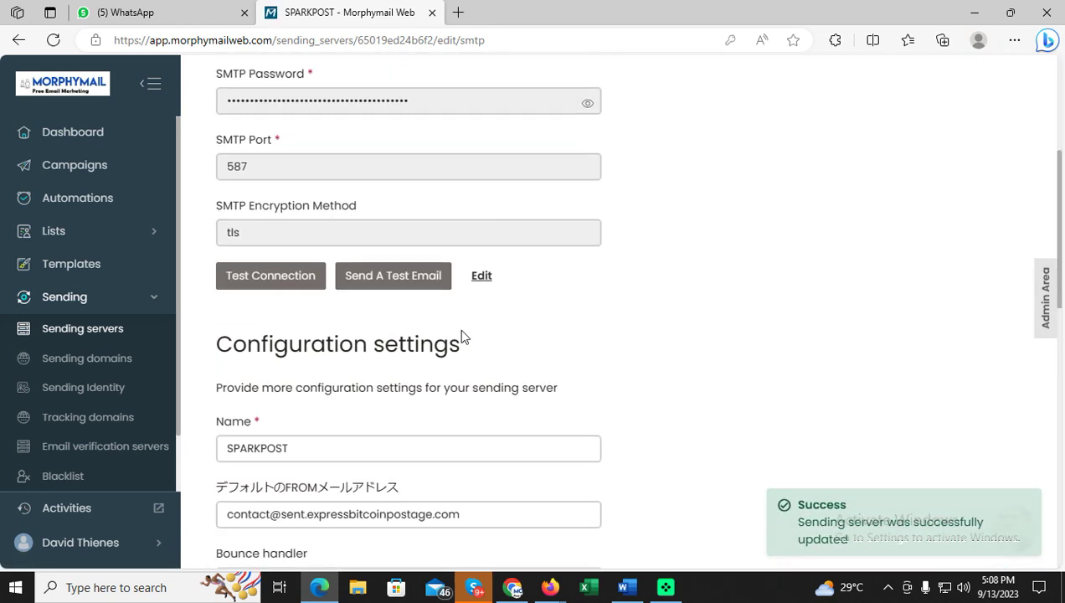
Start a test email with From set to the contact address on the sending domain.
{"action": "left_click", "coordinate": [431, 281]}
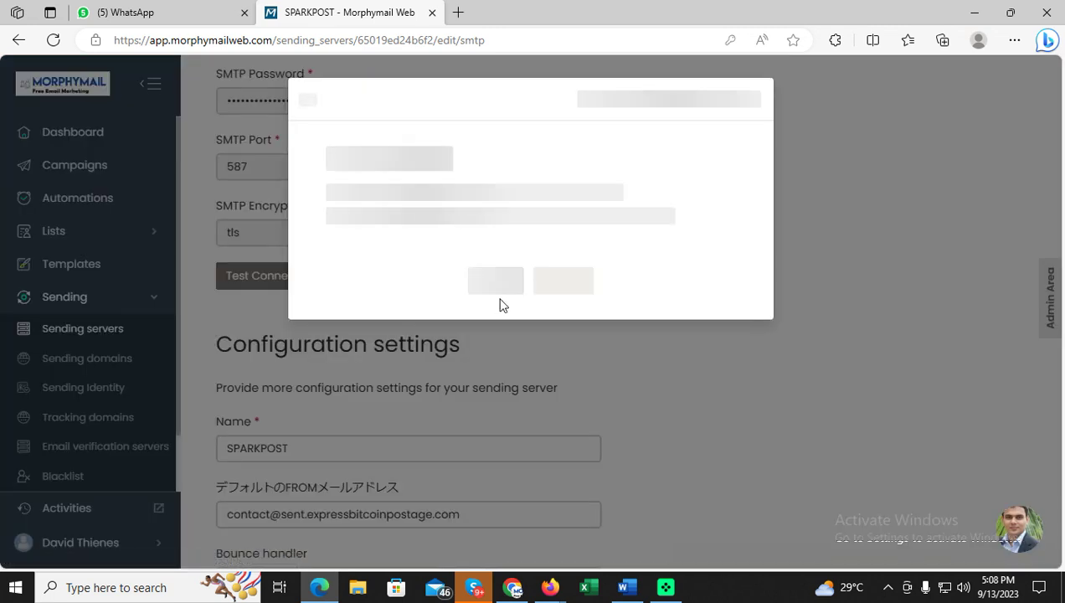
{"action": "left_click", "coordinate": [499, 253]}
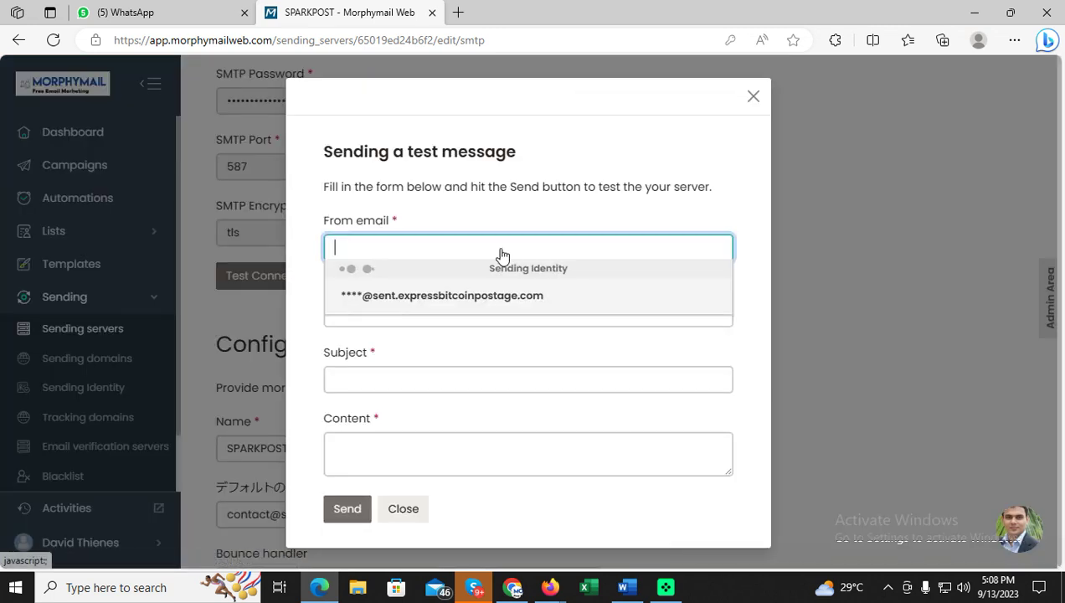
{"action": "left_click", "coordinate": [504, 298]}
{"action": "left_click", "coordinate": [559, 256]}
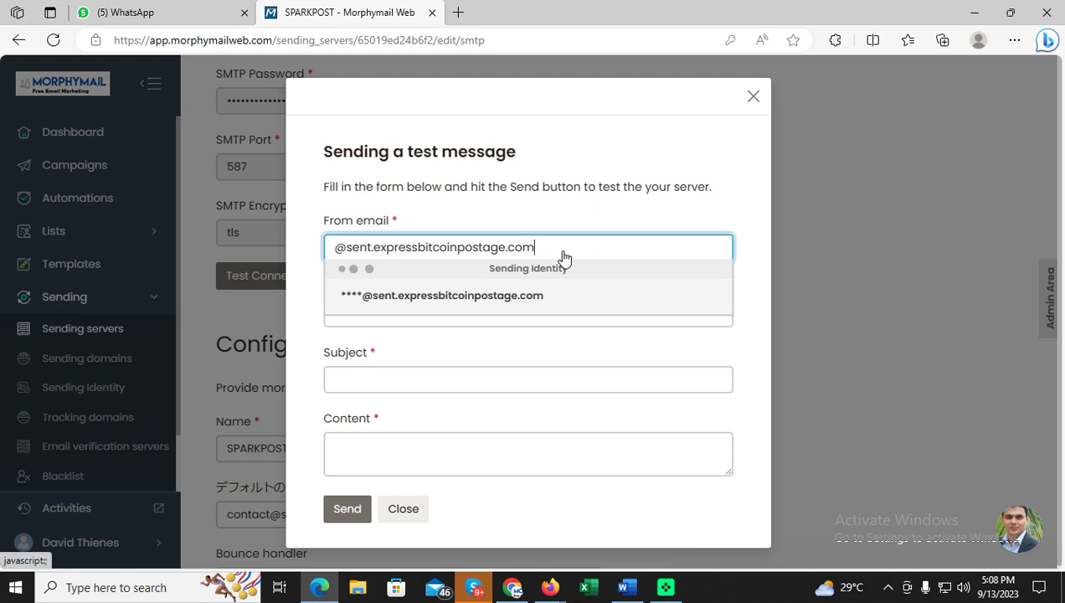
{"action": "key", "text": "Home"}
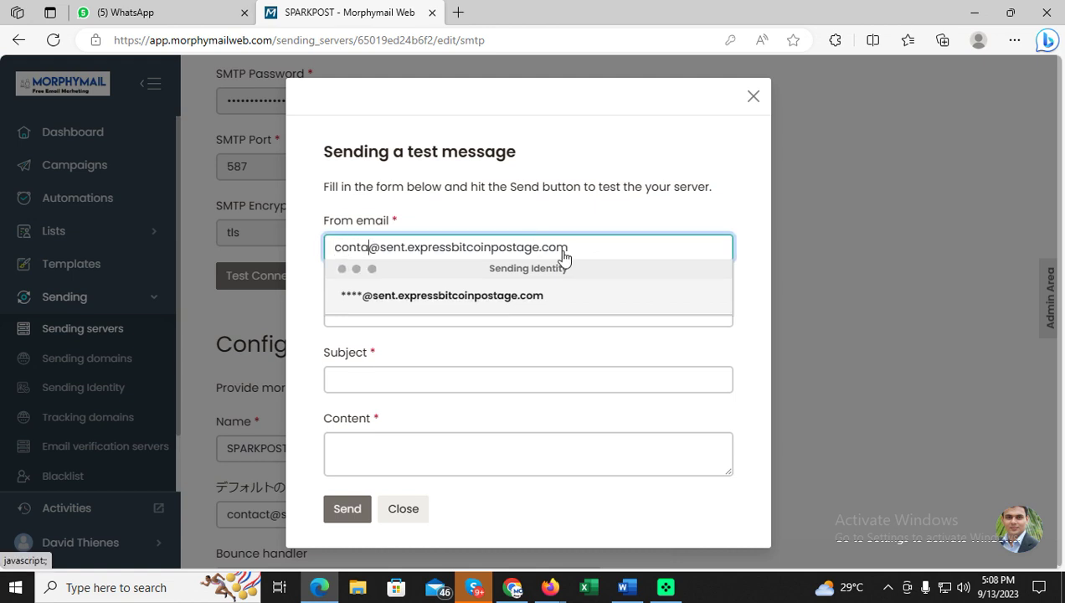
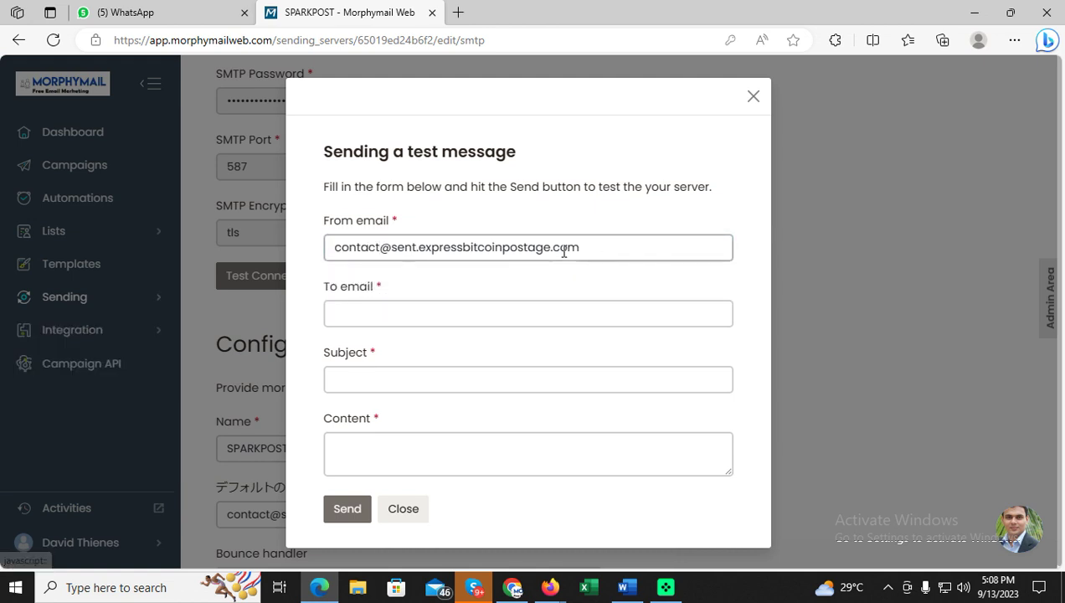
Address it to the Gmail account with subject 'is this email reaching inbox or spam folder?' and brief content.
{"action": "left_click", "coordinate": [618, 315]}
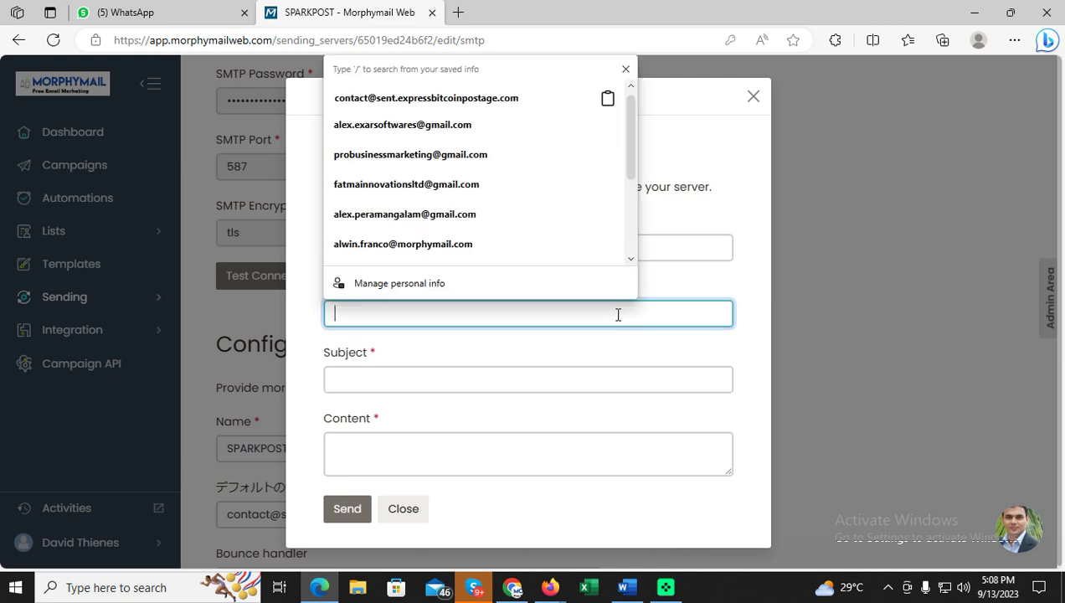
{"action": "scroll", "coordinate": [385, 201], "scroll_direction": "down", "scroll_amount": 1}
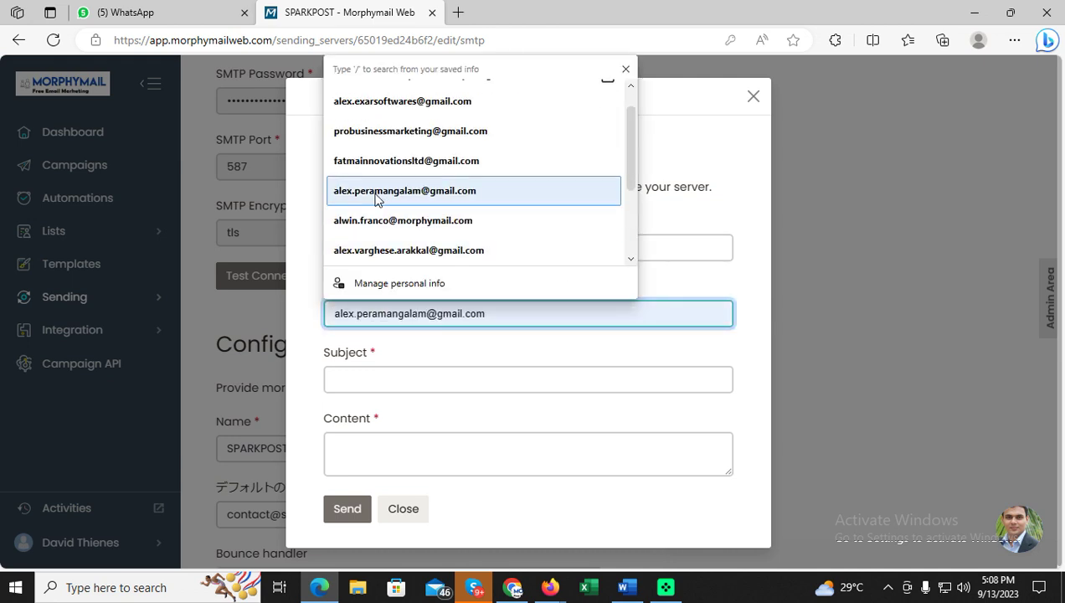
{"action": "left_click", "coordinate": [389, 170]}
{"action": "left_click", "coordinate": [445, 379]}
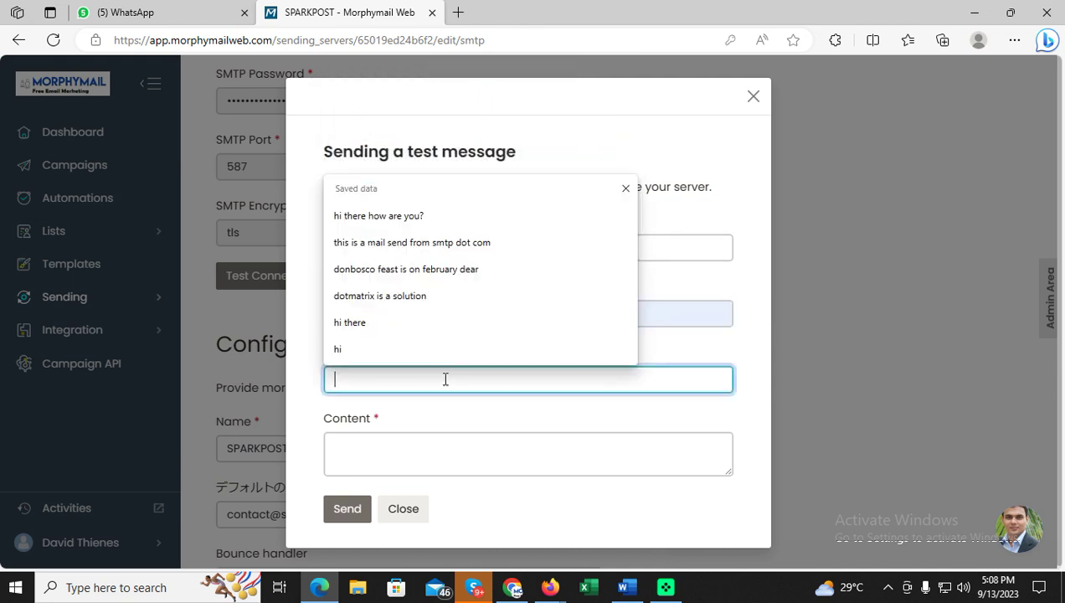
{"action": "type", "text": "is this email re"}
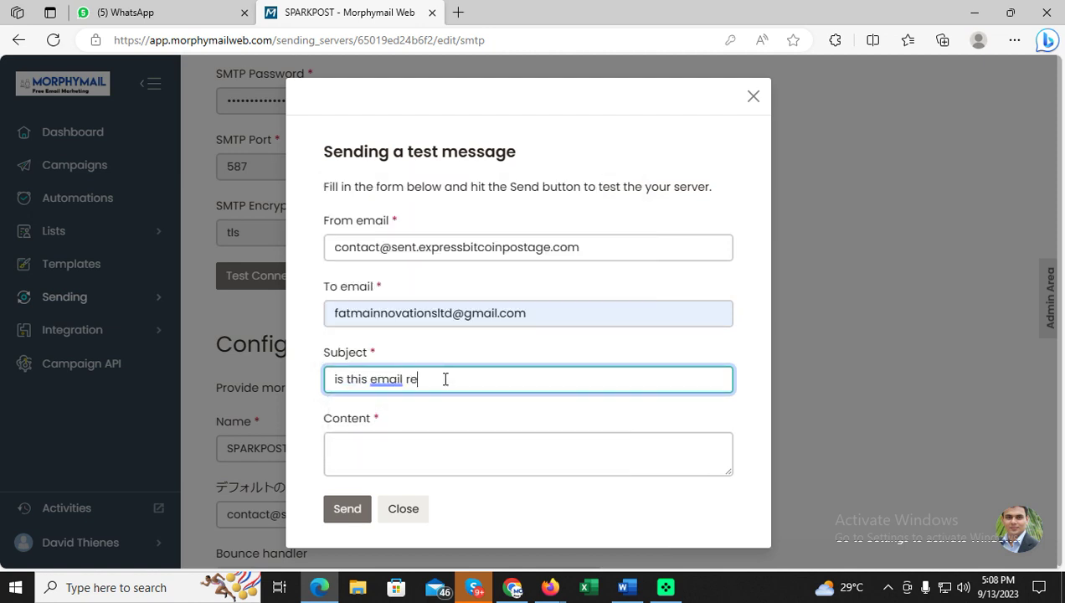
{"action": "type", "text": "aching inbox or spam folder?"}
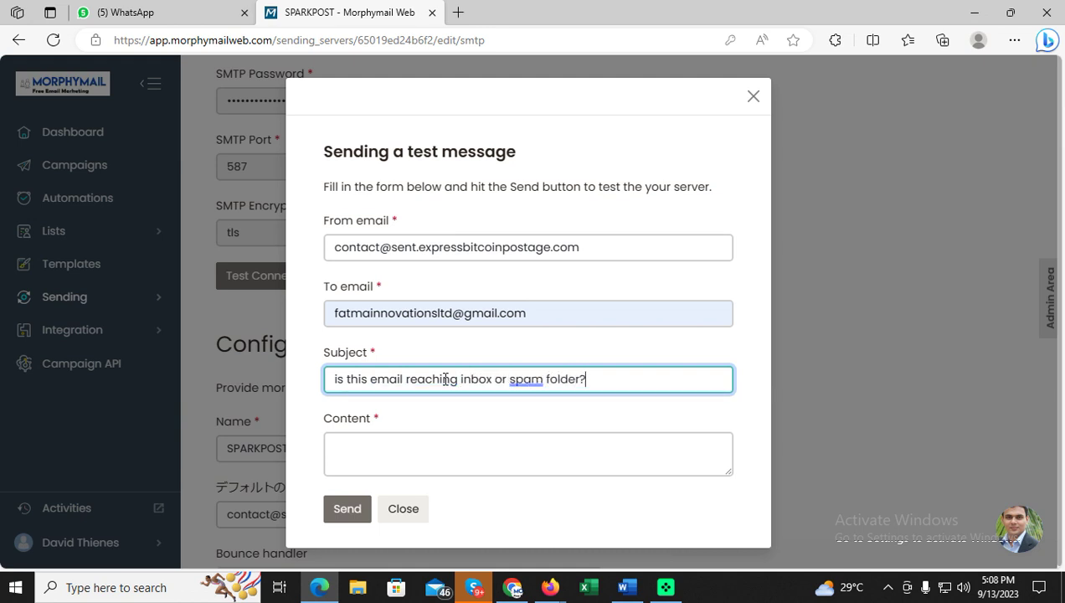
{"action": "key", "text": "Tab"}
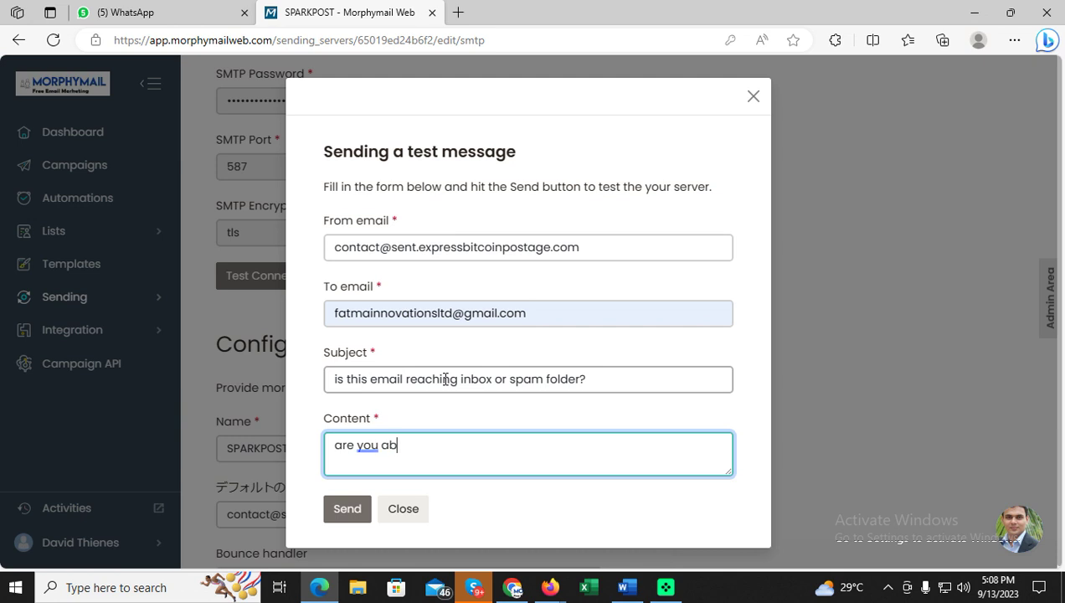
{"action": "type", "text": "this email in inbox dear?"}
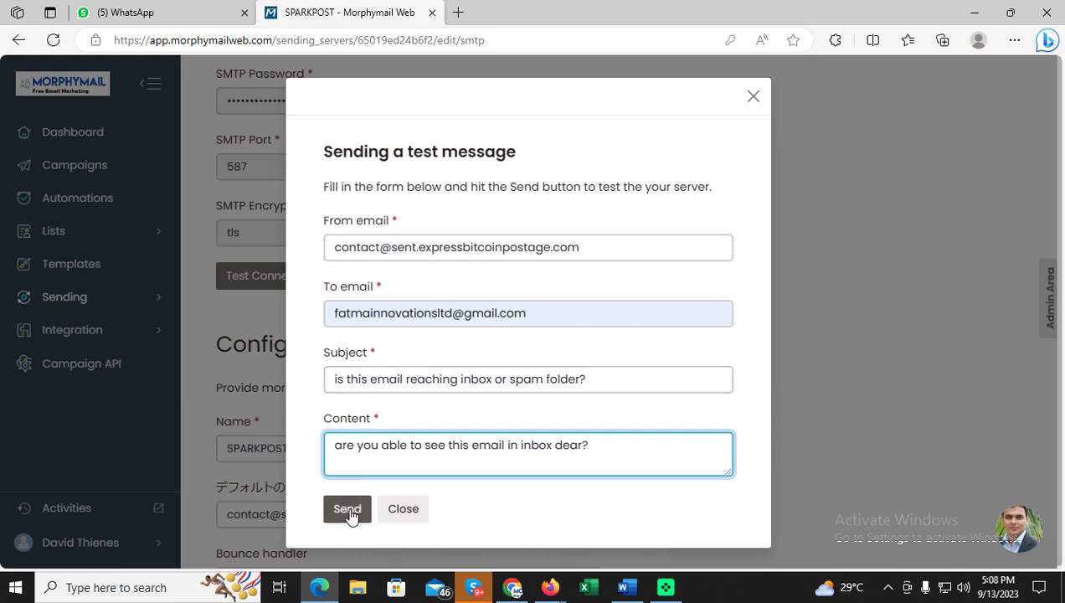
Send the test email, dismiss the success notice and close the test form.
{"action": "left_click", "coordinate": [349, 510]}
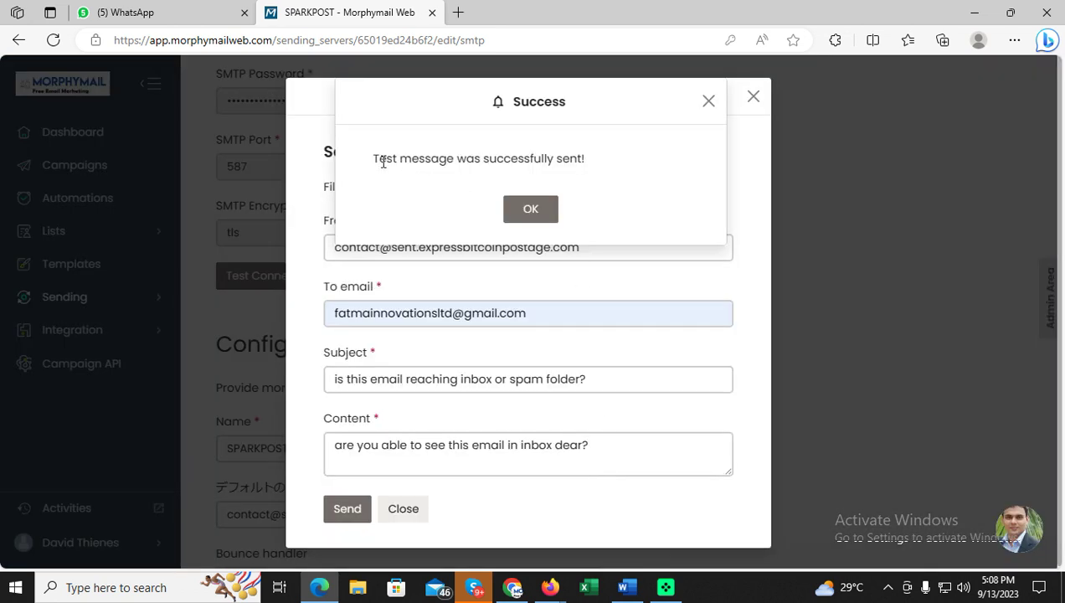
{"action": "left_click_drag", "start_coordinate": [372, 166], "coordinate": [597, 167]}
{"action": "left_click", "coordinate": [533, 208]}
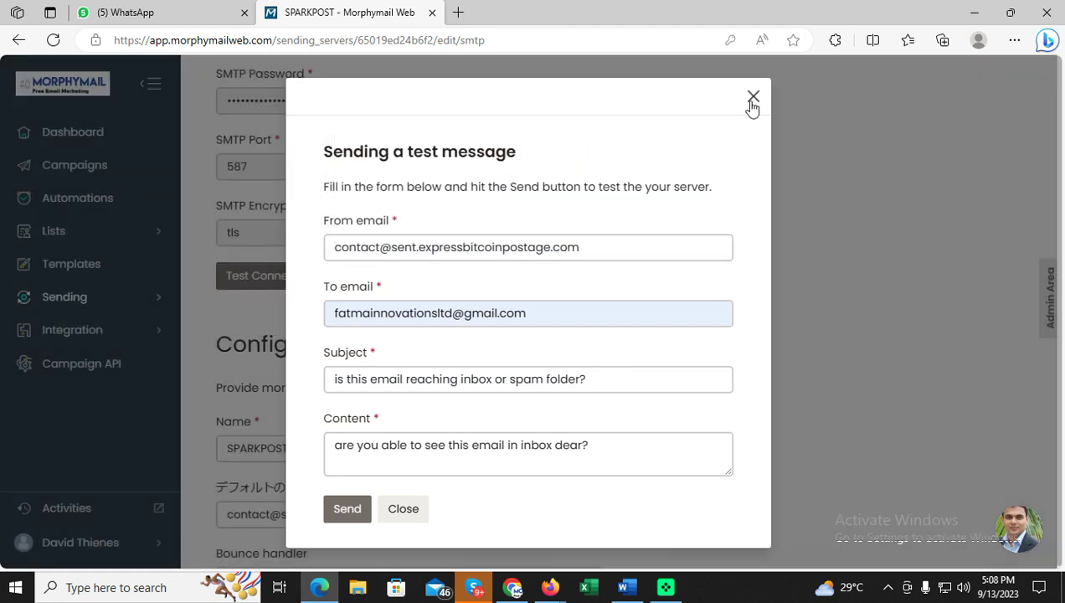
{"action": "left_click", "coordinate": [753, 98]}
{"action": "left_click", "coordinate": [512, 587]}
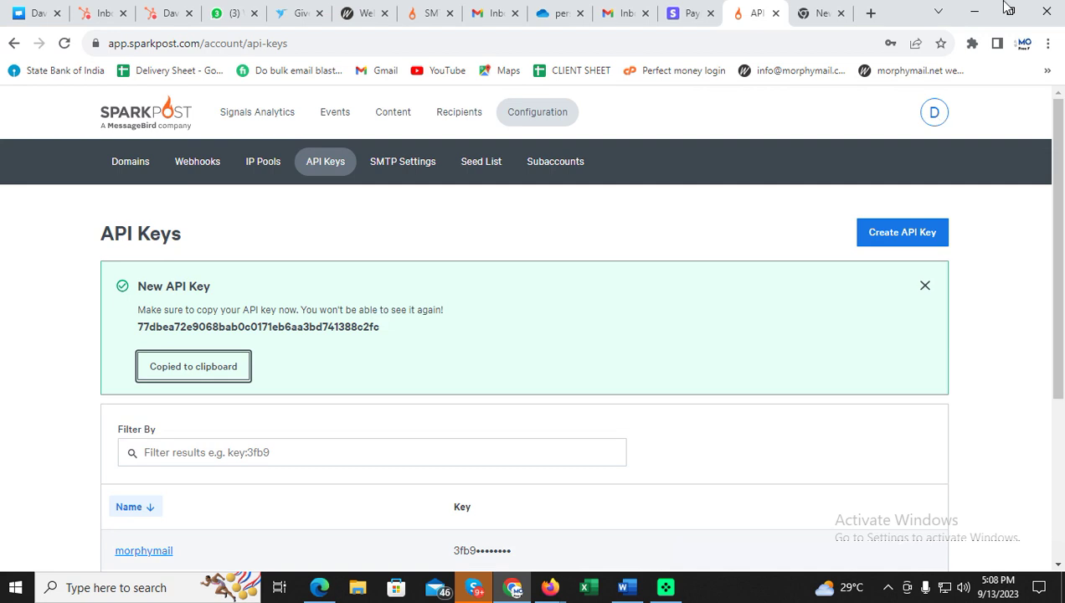
{"action": "left_click", "coordinate": [502, 18]}
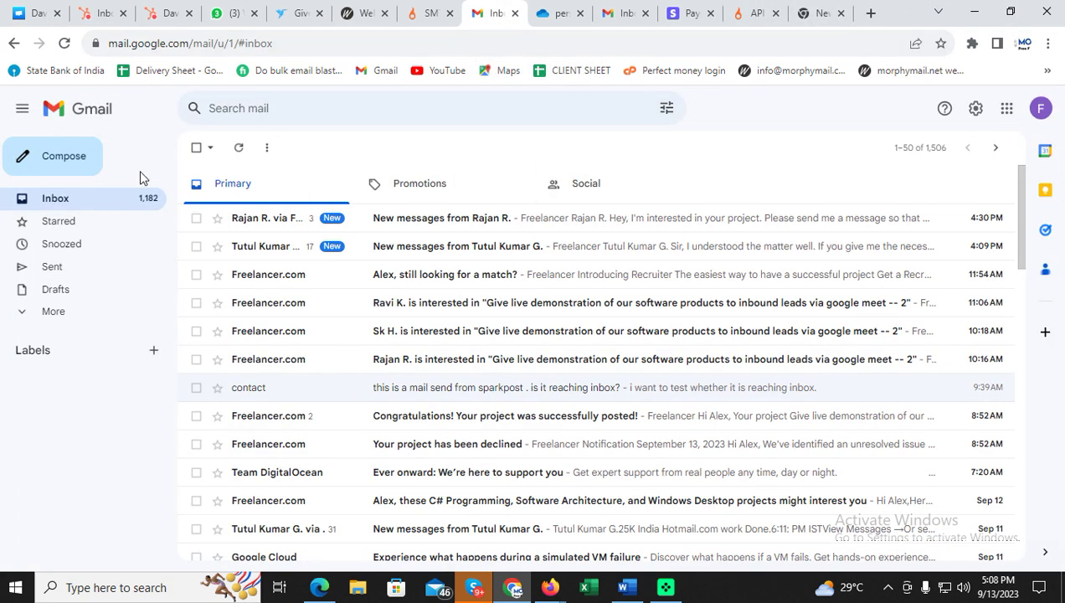
{"action": "left_click", "coordinate": [98, 207]}
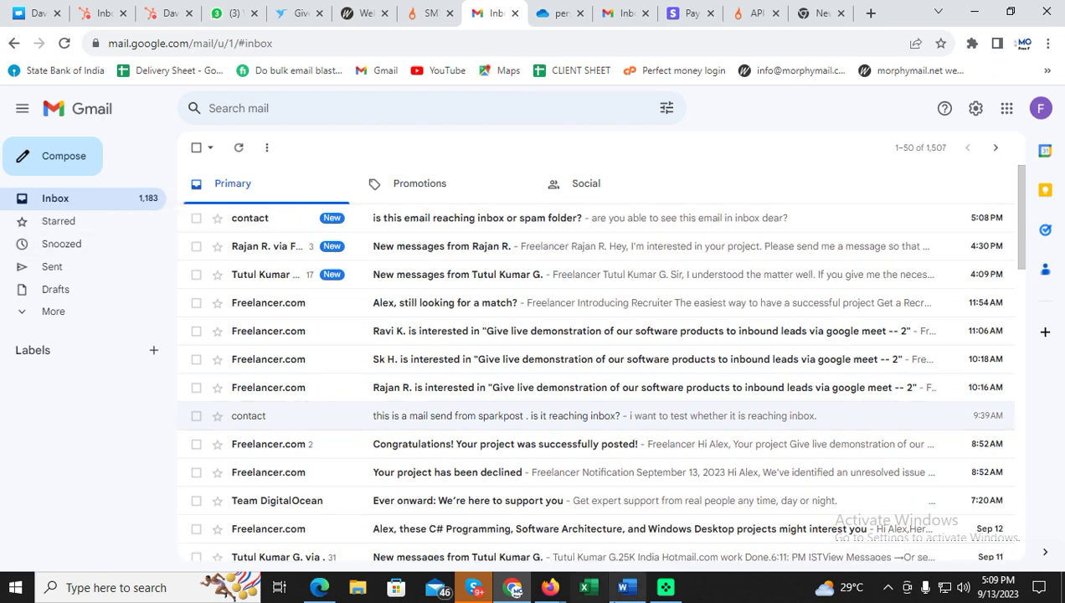
{"action": "left_click", "coordinate": [624, 589]}
{"action": "key", "text": "Return"}
Type 'mail has successfully received in inbox', then the configuration-complete note ending THANKYOU!!!
{"action": "type", "text": "mail "}
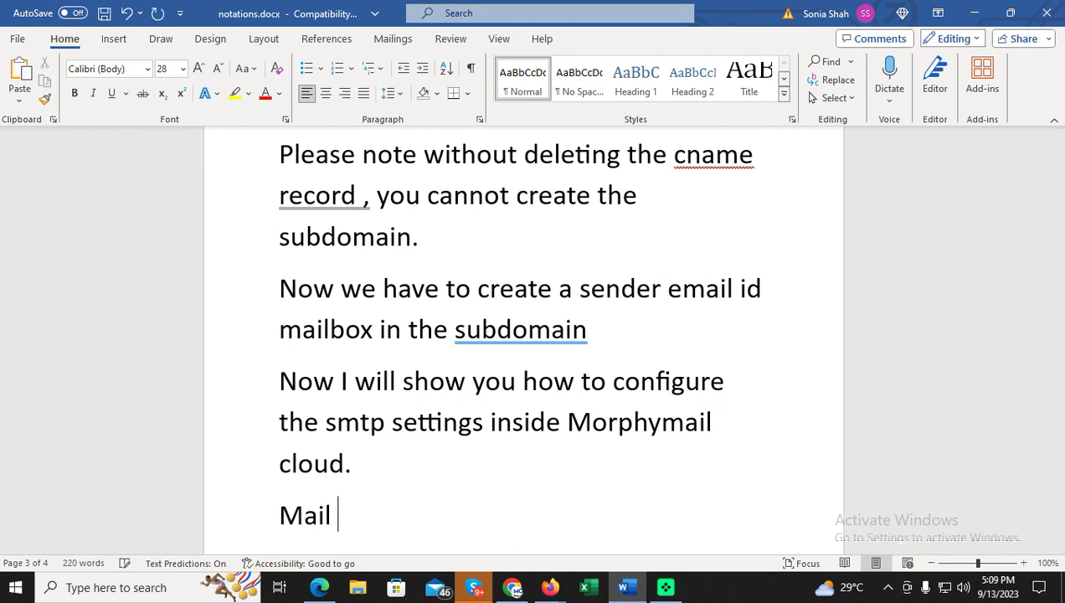
{"action": "type", "text": "has successfully received in inbox"}
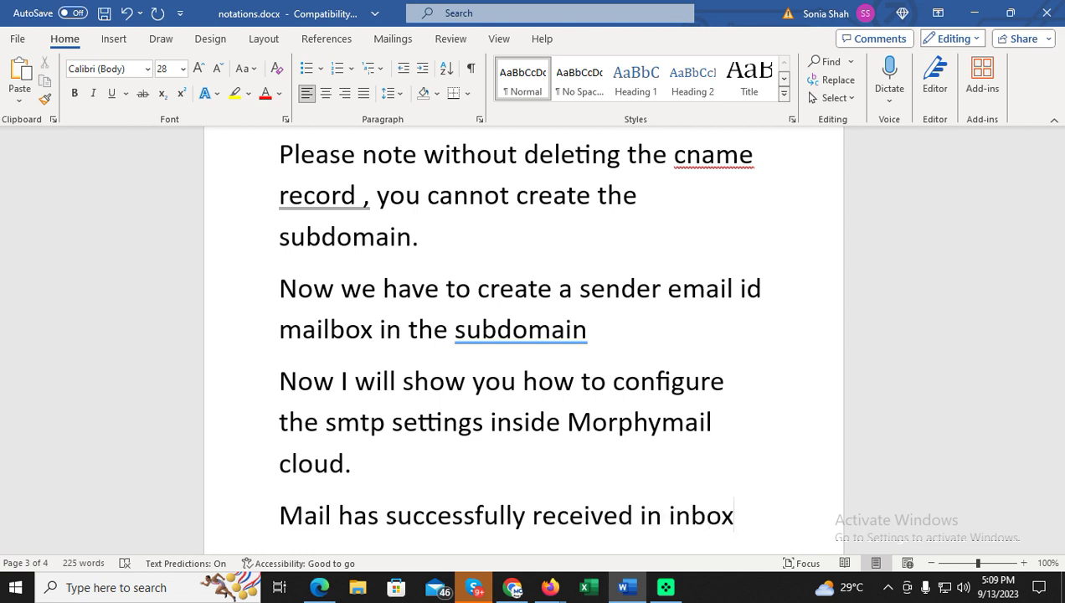
{"action": "key", "text": "Return"}
{"action": "type", "text": "TConfigu"}
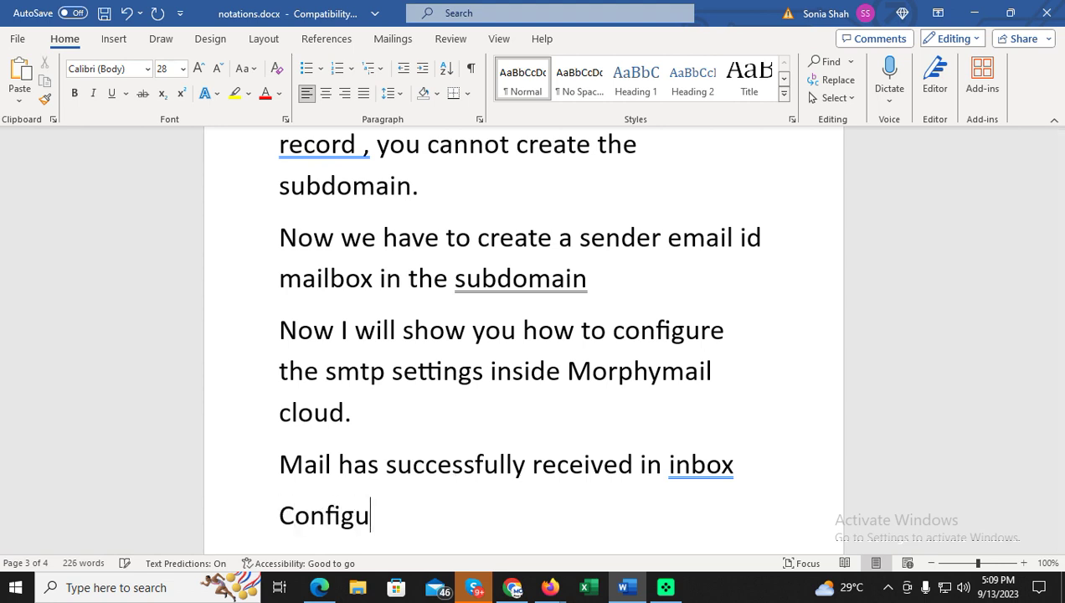
{"action": "type", "text": "ration and "}
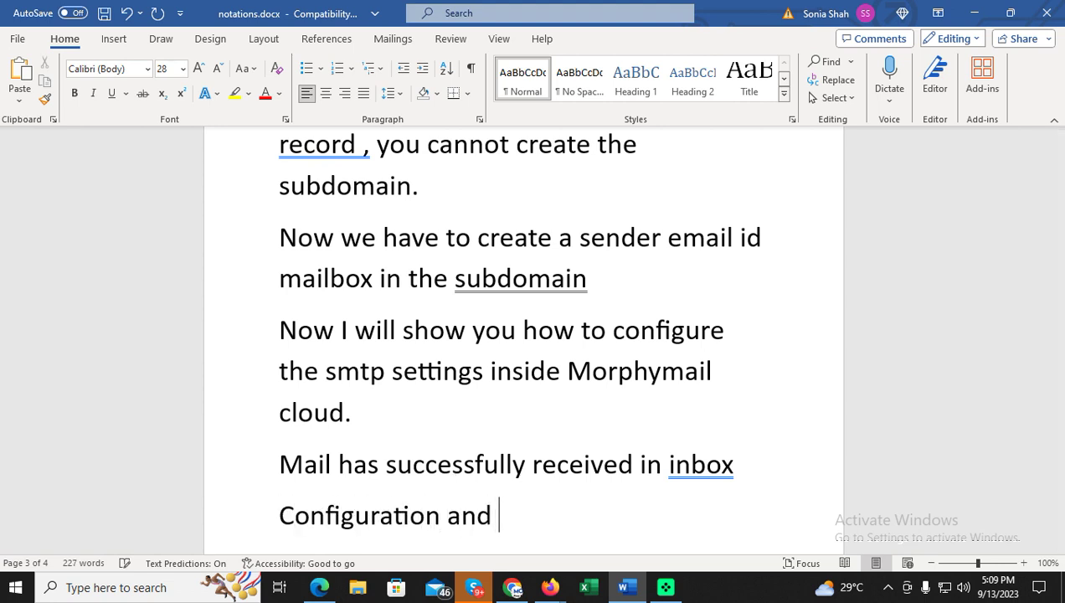
{"action": "type", "text": "sparkpost setup is complete."}
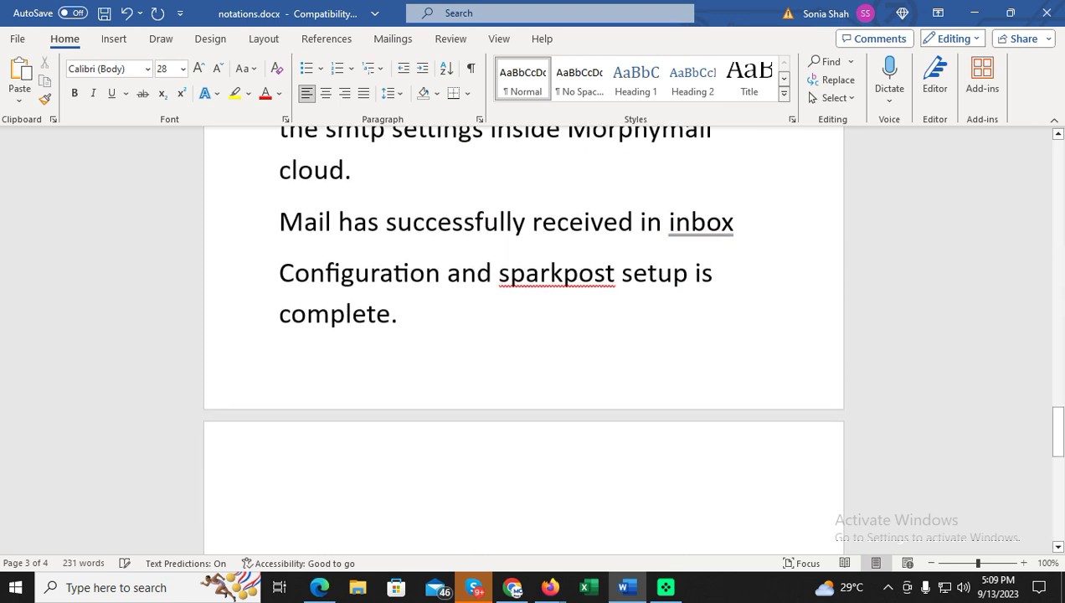
{"action": "type", "text": "THANKY"}
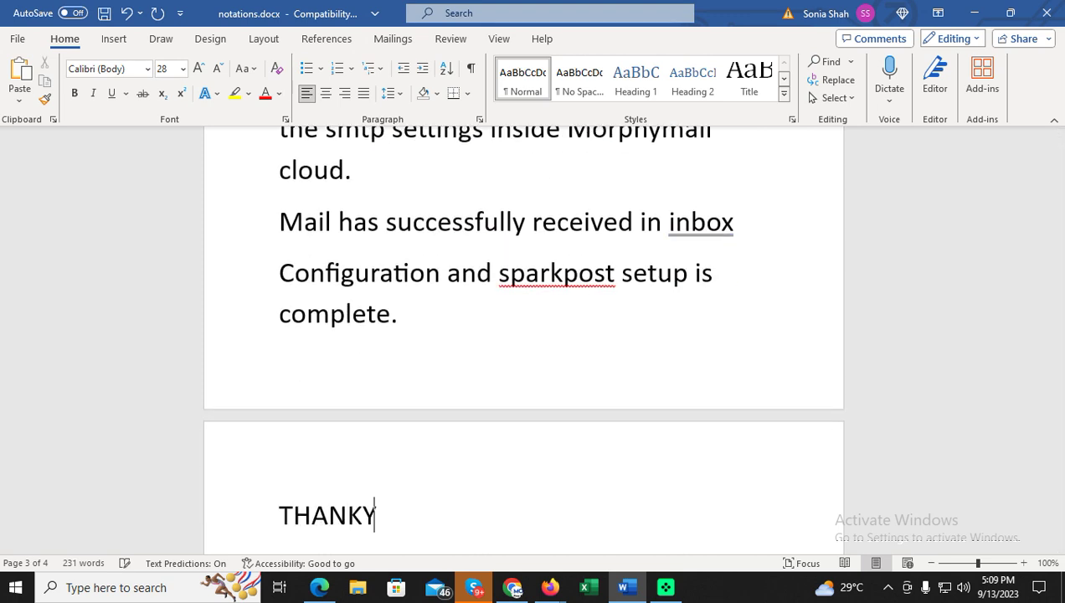
{"action": "type", "text": "OU!!!"}
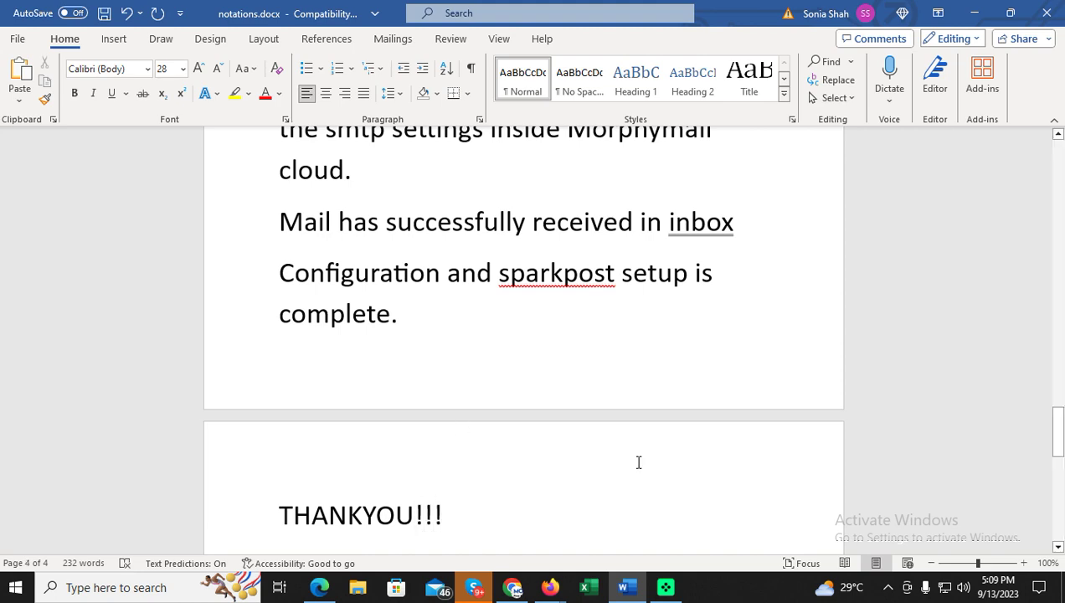